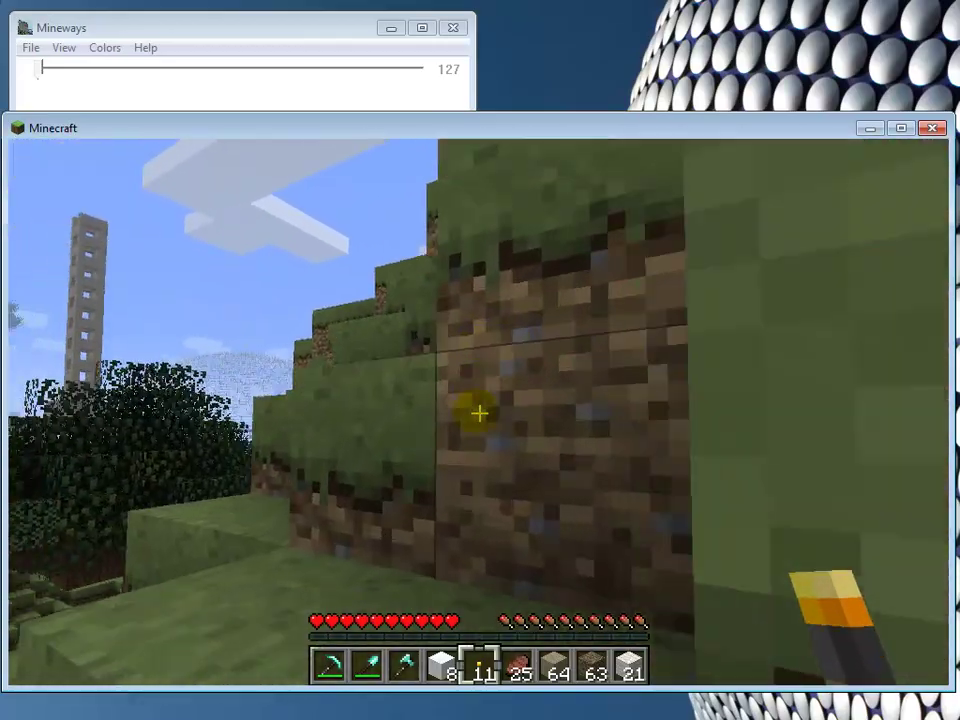
# Step: Walk past the grass hill and terraces to the flower-lined pit under the 'To L'Effie Avenue' sign
pyautogui.press('w')
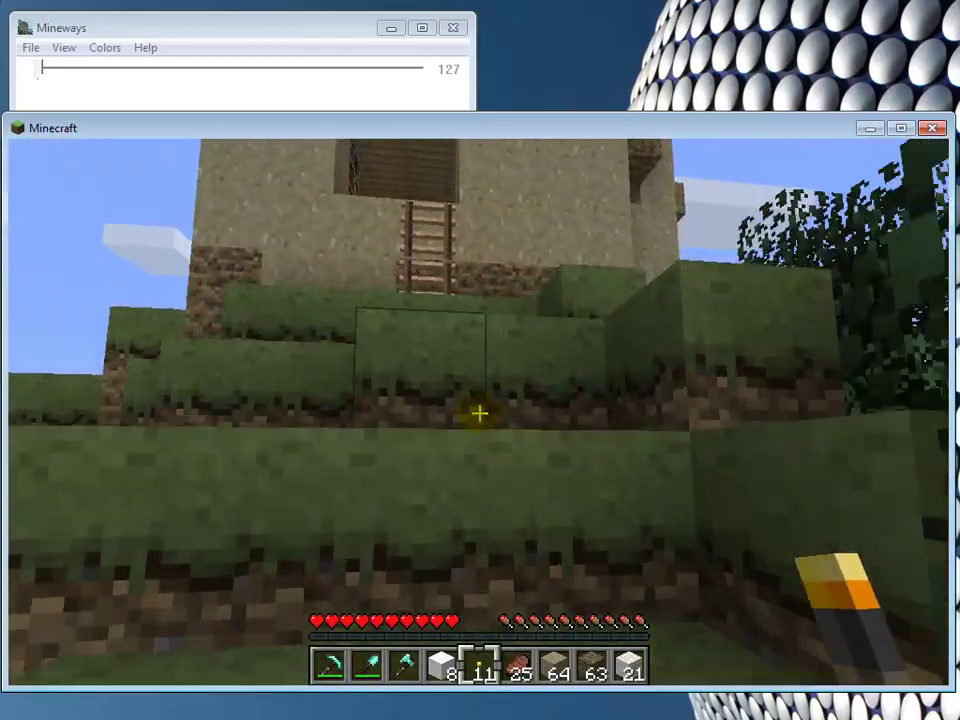
pyautogui.press('w')
pyautogui.press('w')
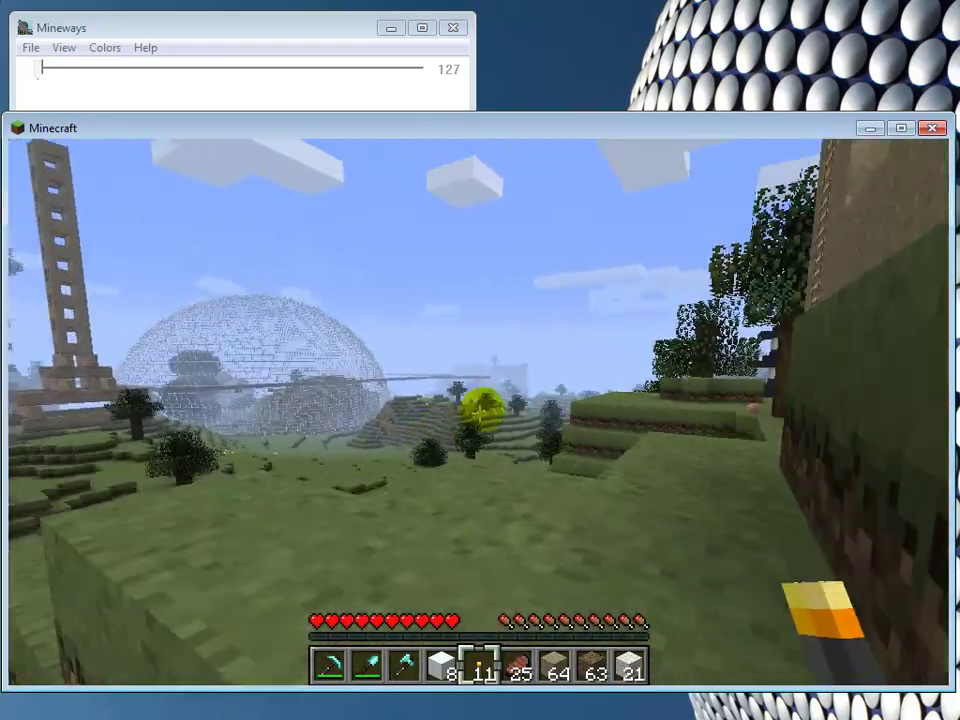
pyautogui.press('w')
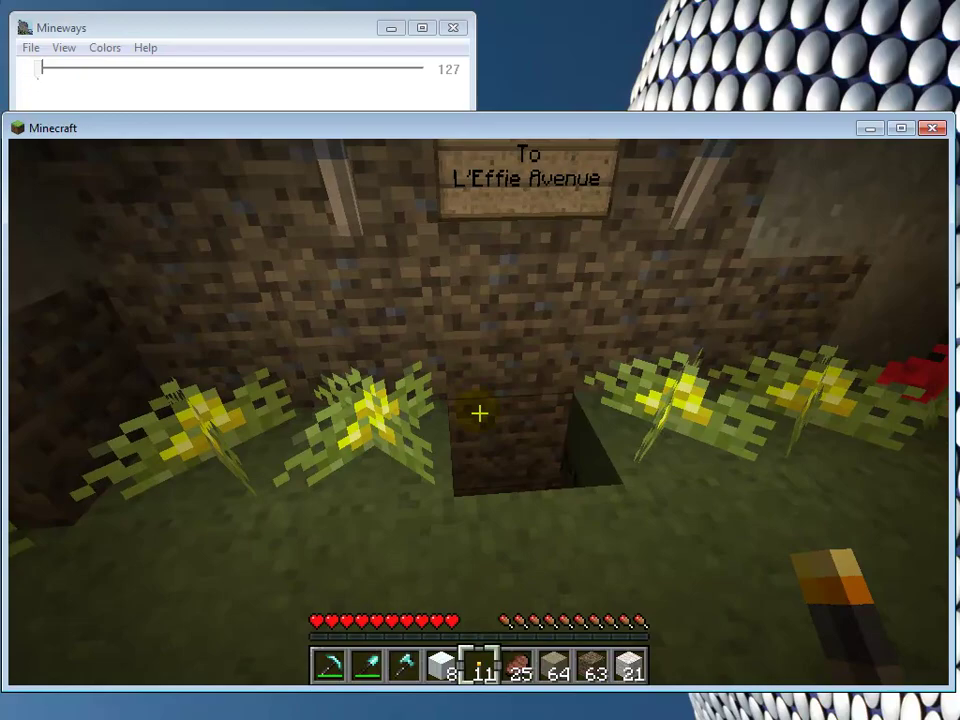
# Step: Drop into the pit and look around the underground flower room, sign wall and tree trunk
pyautogui.press('w')
pyautogui.press('w')
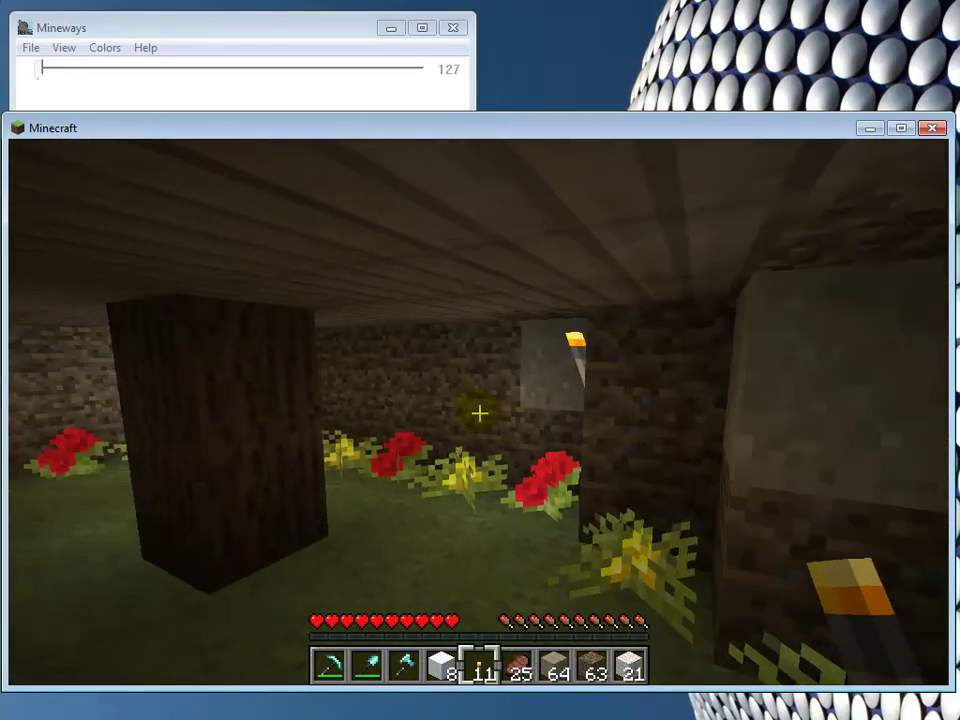
pyautogui.press('w')
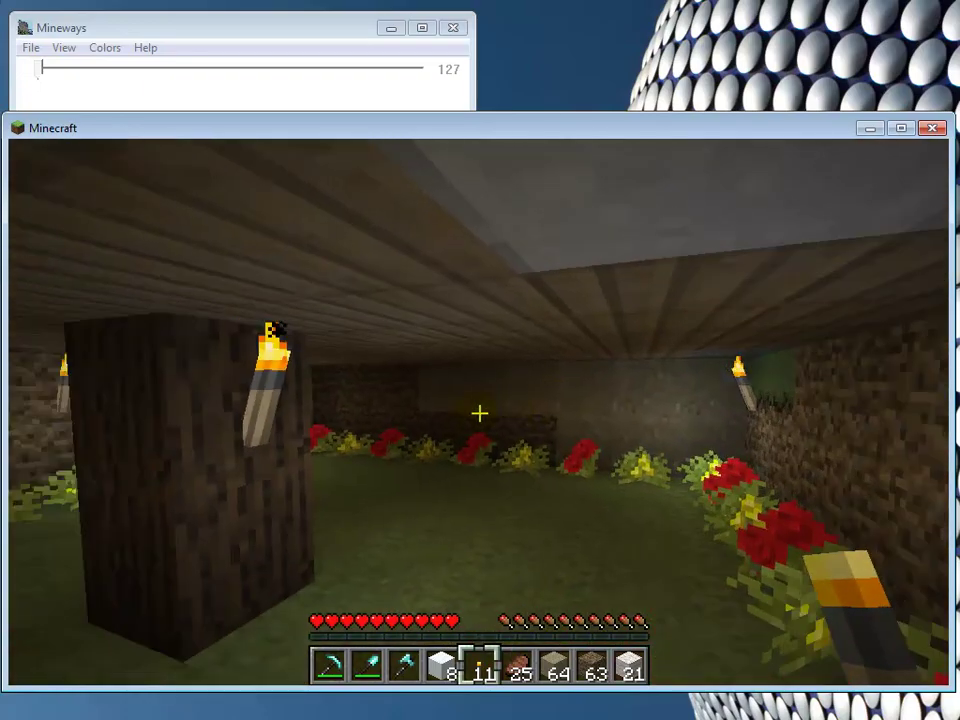
pyautogui.press('w')
pyautogui.press('w')
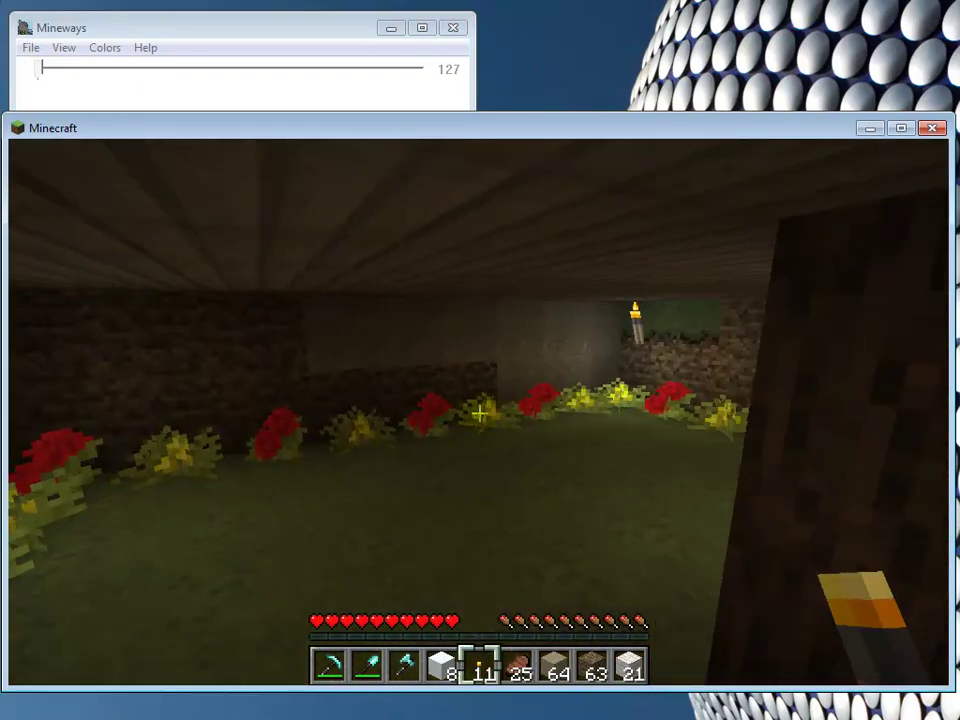
pyautogui.press('w')
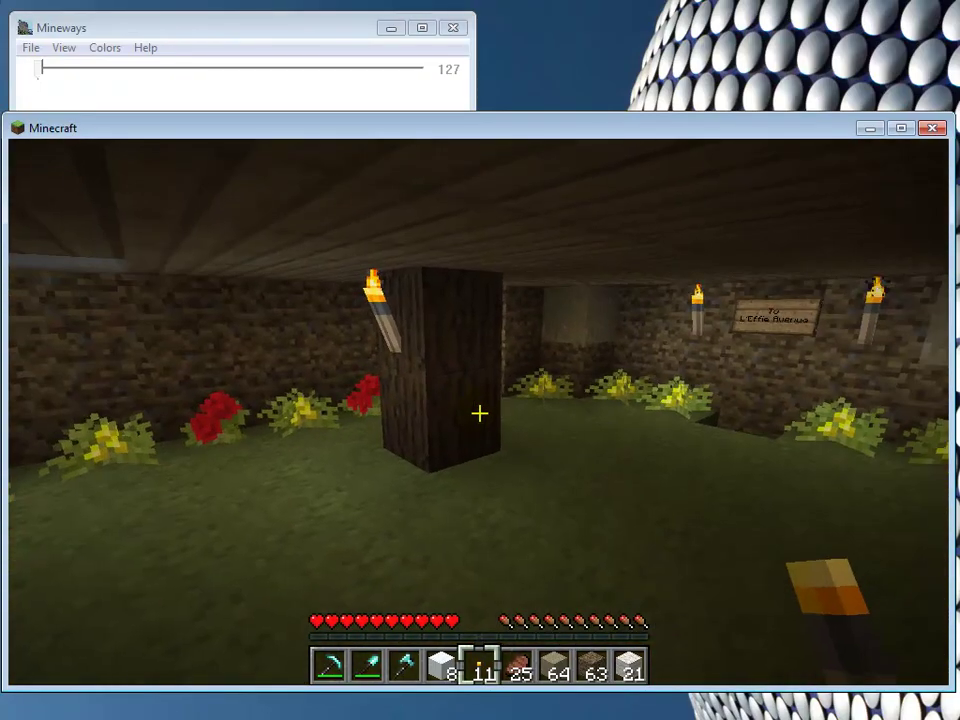
pyautogui.press('w')
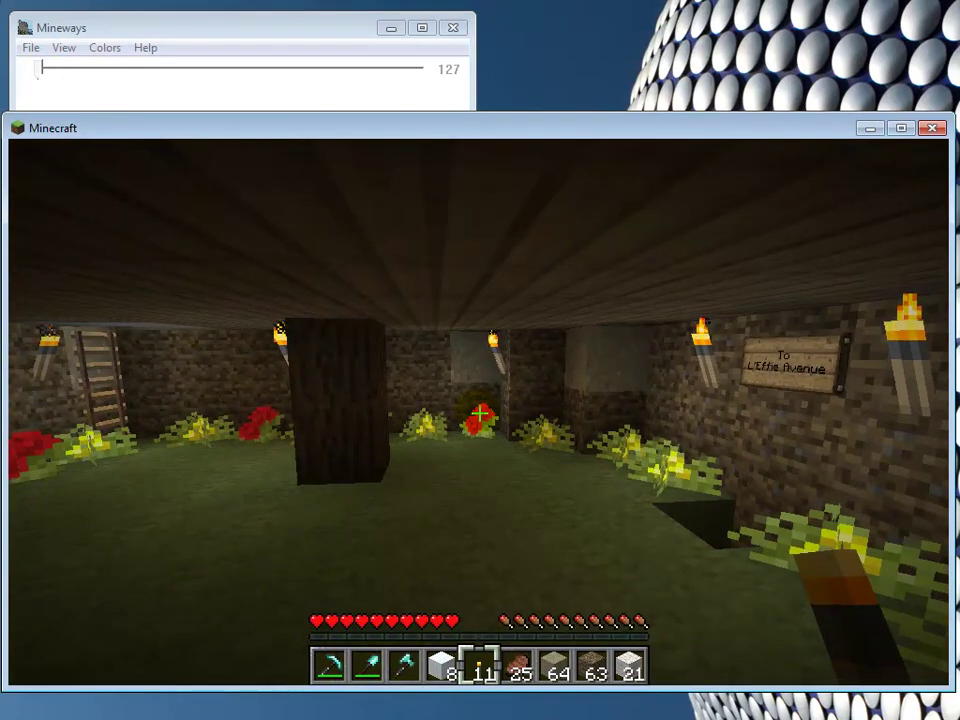
pyautogui.press('w')
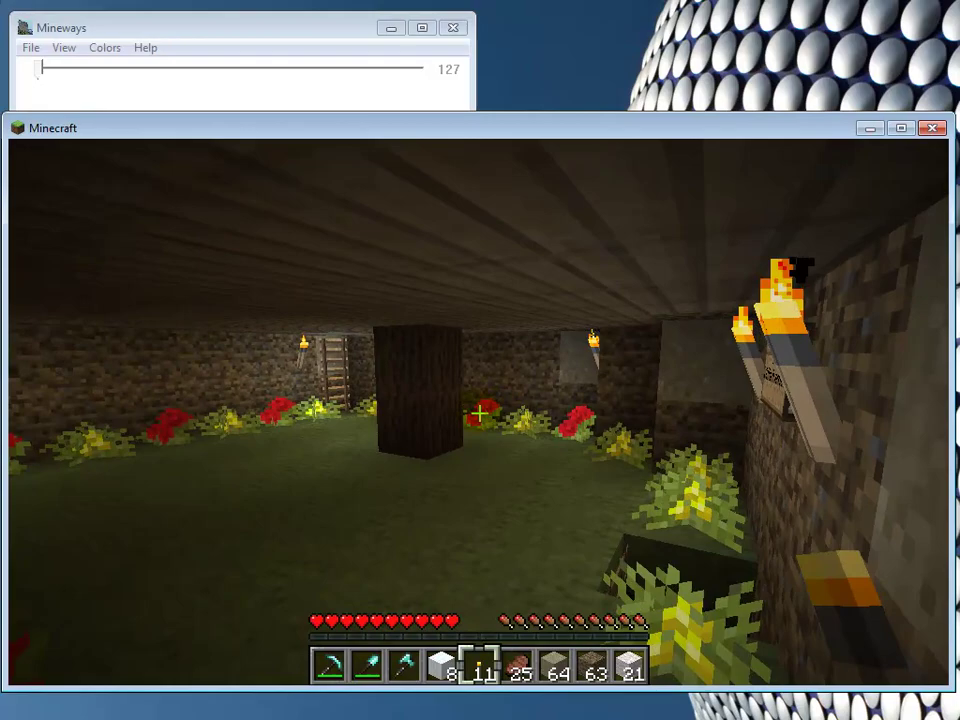
# Step: Go to the ladder, climb the shaft and step out onto the grass by the house
pyautogui.press('w')
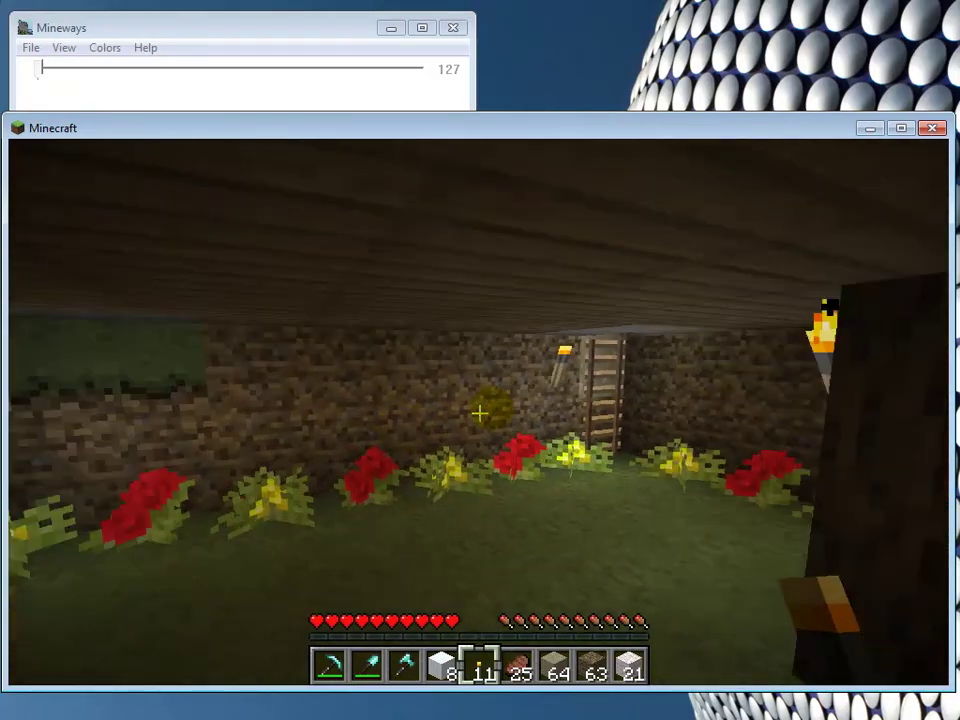
pyautogui.press('w')
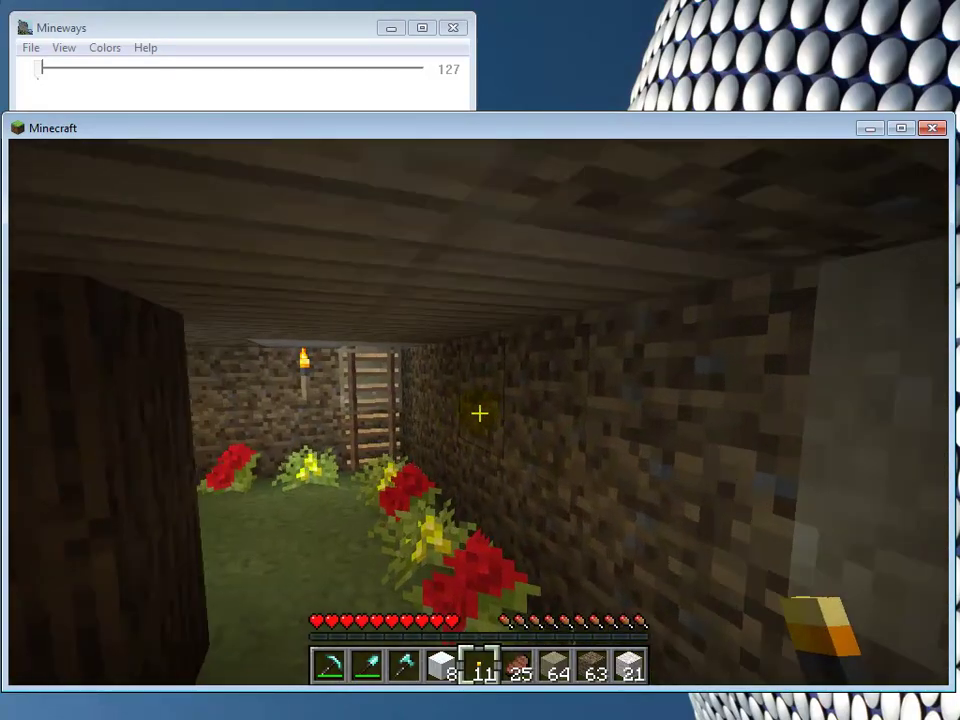
pyautogui.press('w')
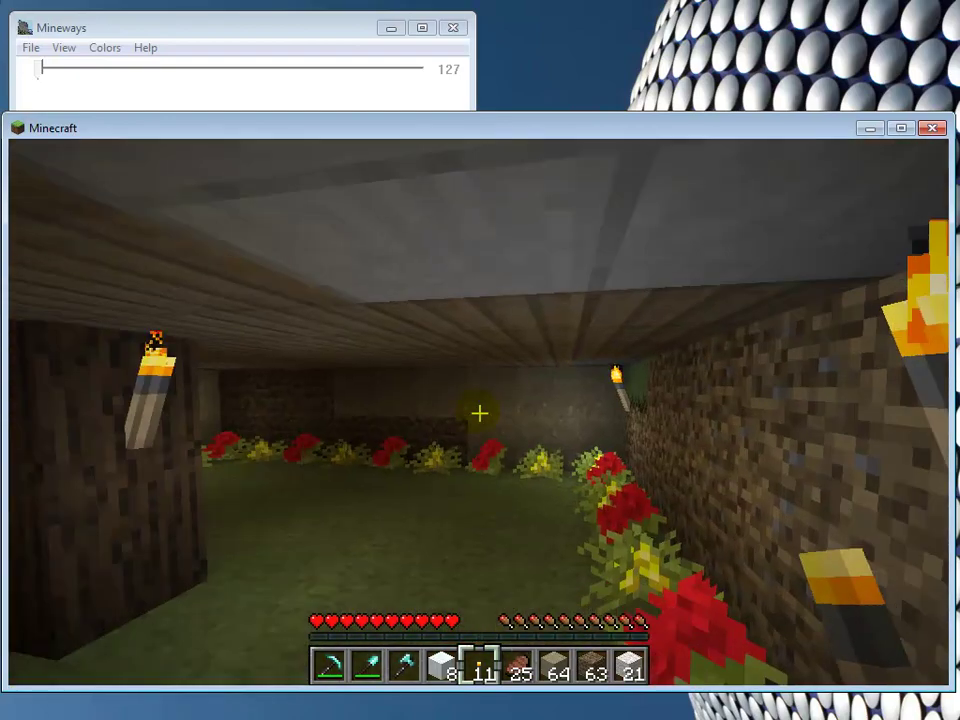
pyautogui.press('w')
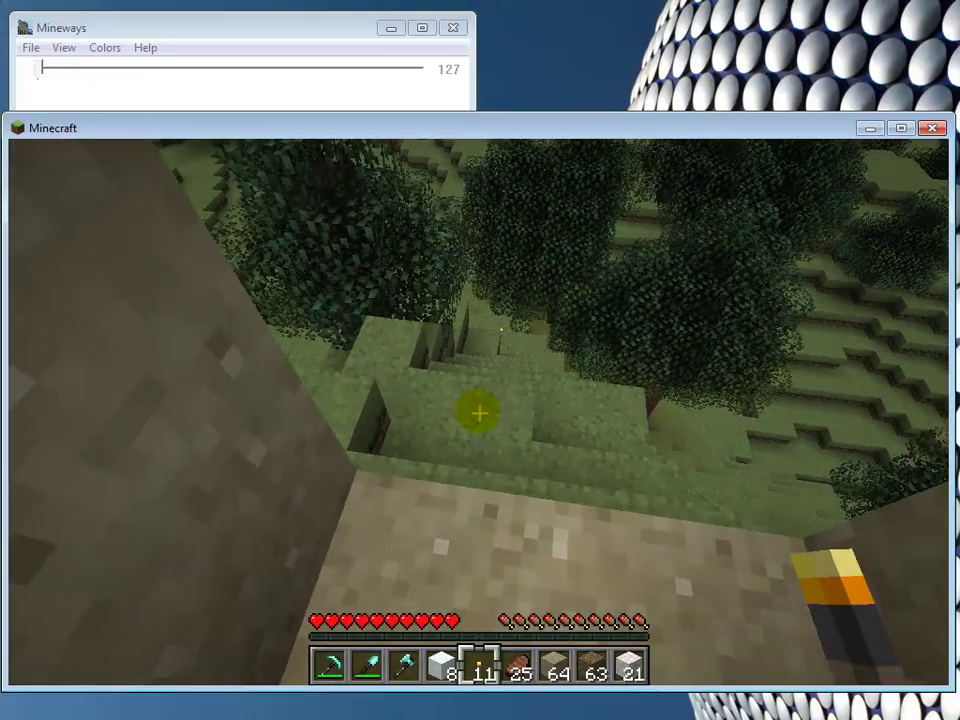
pyautogui.press('w')
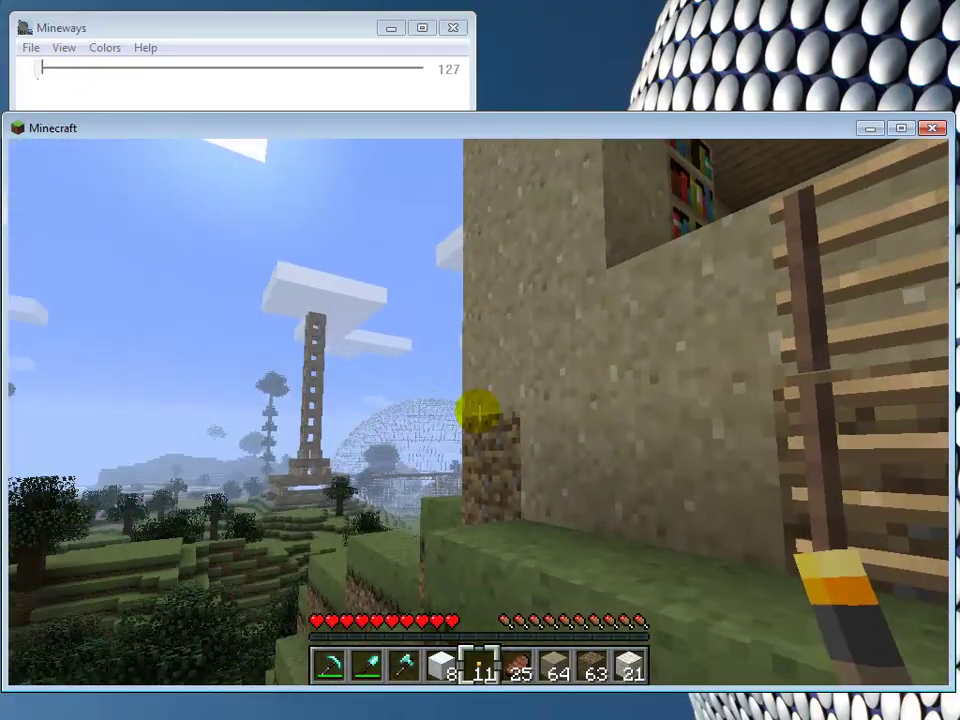
# Step: Switch to Mineways and load the Voxelia Dec 27 world
pyautogui.hotkey('alt', 'Tab')
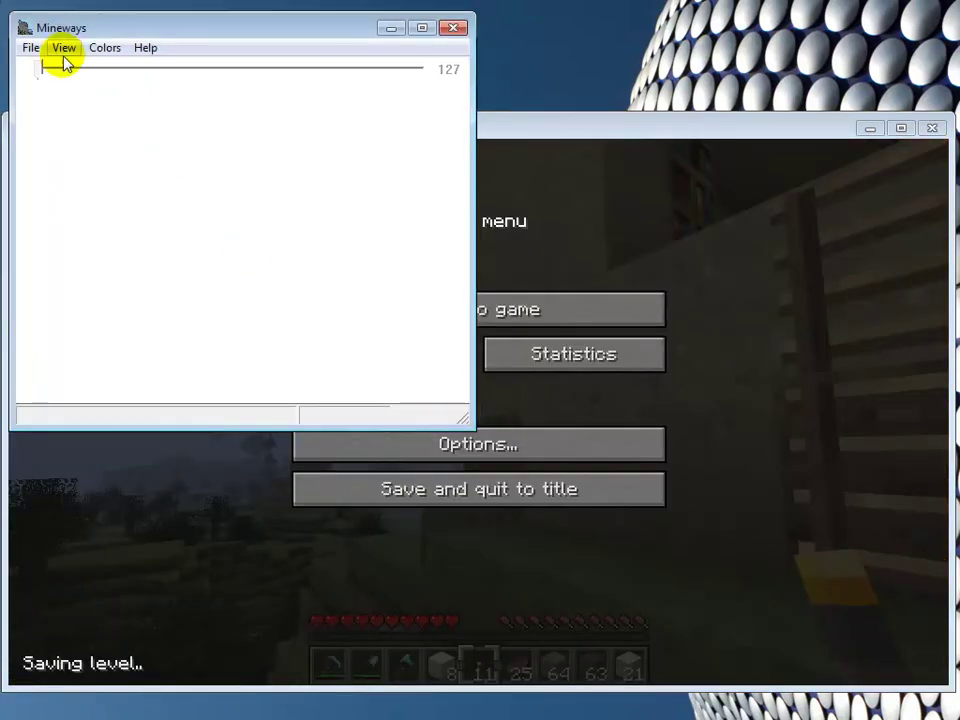
pyautogui.click(33, 49)
pyautogui.moveTo(176, 75)
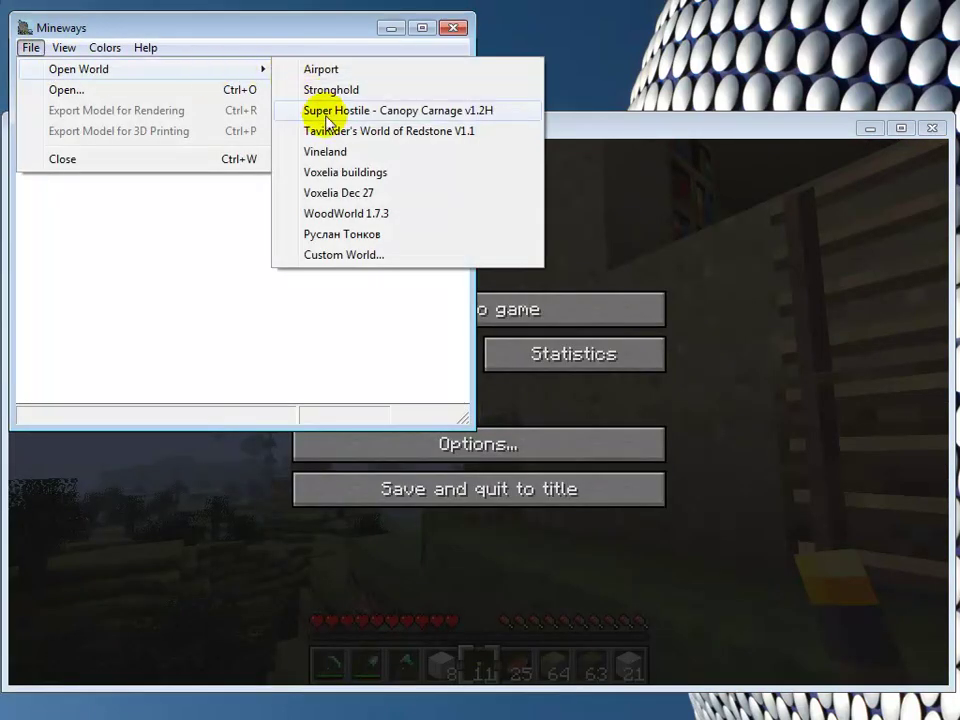
pyautogui.click(348, 194)
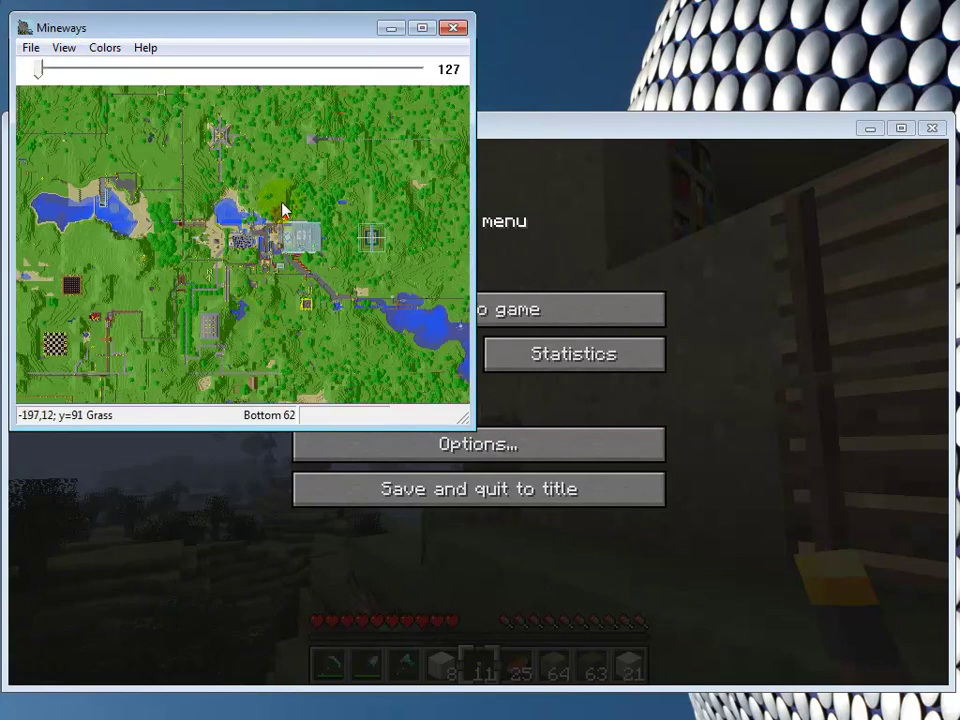
# Step: Pan and zoom the map in on the small square building
pyautogui.moveTo(285, 208); pyautogui.dragTo(270, 317)
pyautogui.moveTo(276, 266)
pyautogui.mouseDown()
pyautogui.moveTo(285, 294)
pyautogui.moveTo(270, 287)
pyautogui.mouseUp()
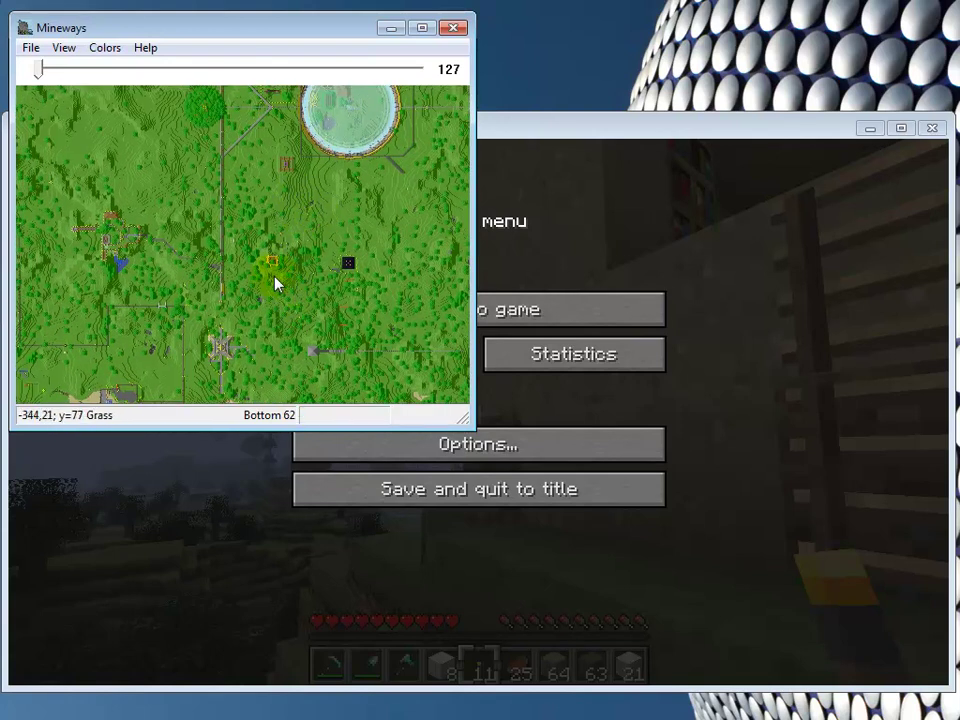
pyautogui.scroll(5, 276, 284)
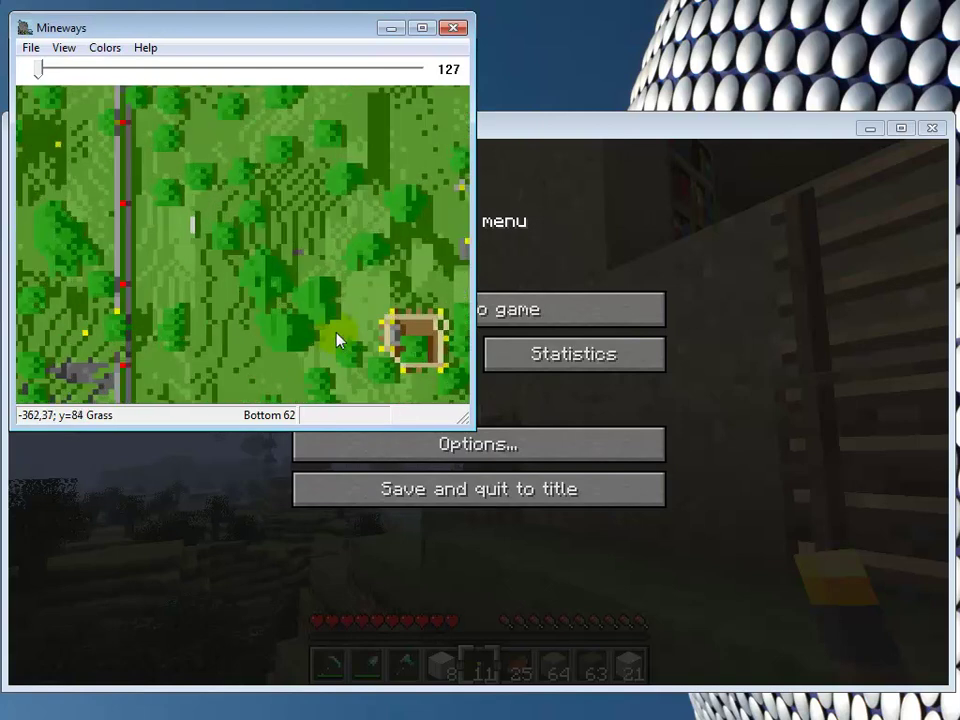
pyautogui.moveTo(316, 325); pyautogui.dragTo(195, 243)
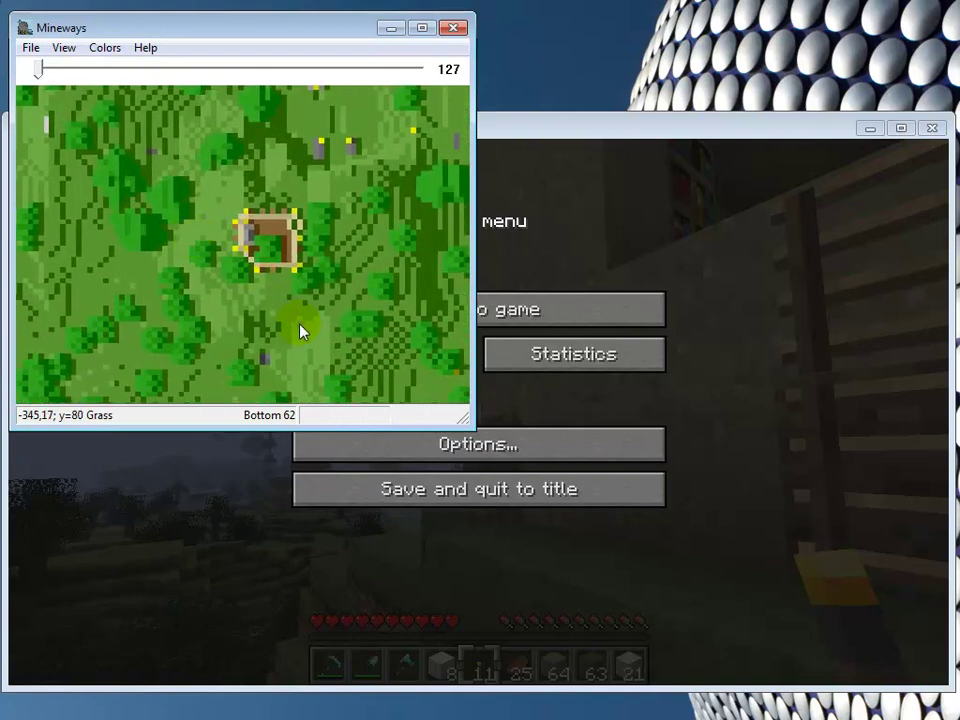
pyautogui.scroll(1, 297, 325)
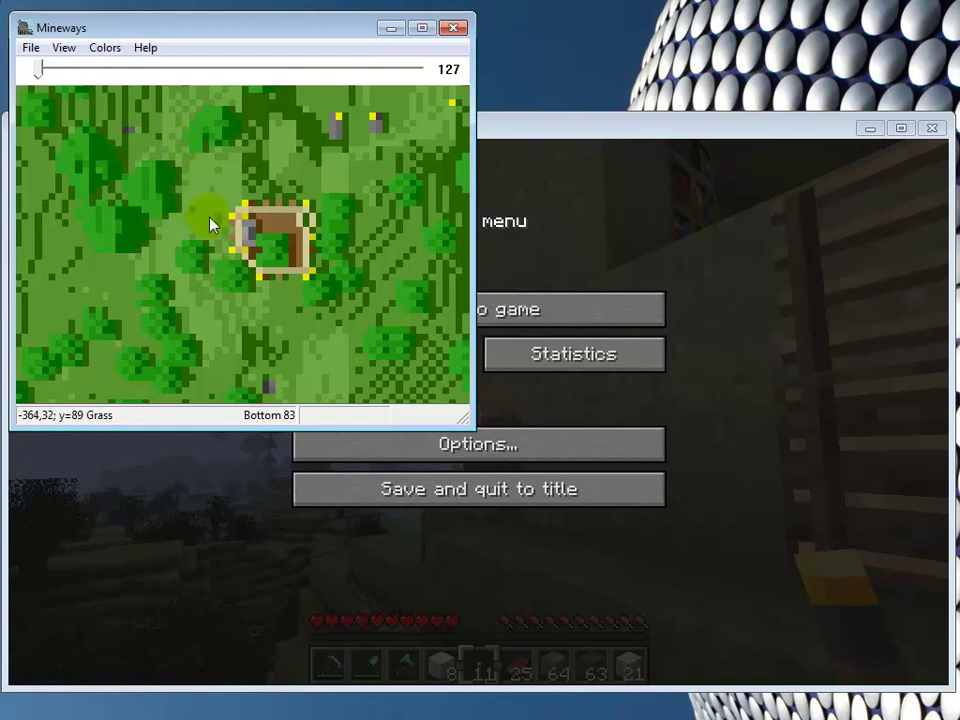
# Step: Select a clean rectangle around the house and grounds, with bottom depth at 77
pyautogui.moveTo(186, 167); pyautogui.dragTo(368, 335, button='right')
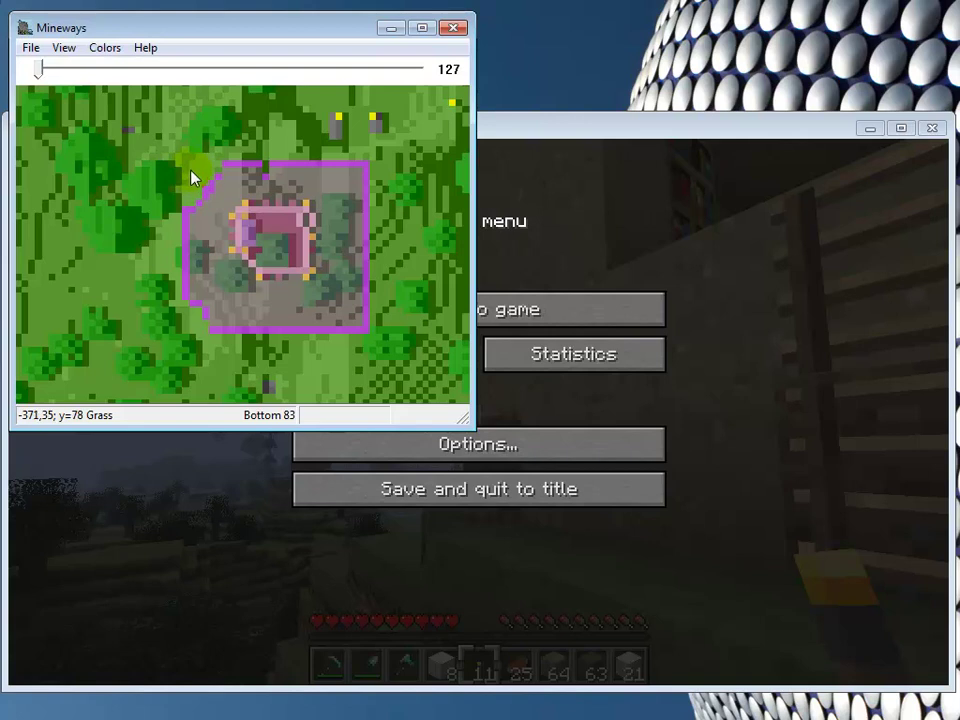
pyautogui.moveTo(190, 170); pyautogui.dragTo(225, 185)
pyautogui.click(191, 170)
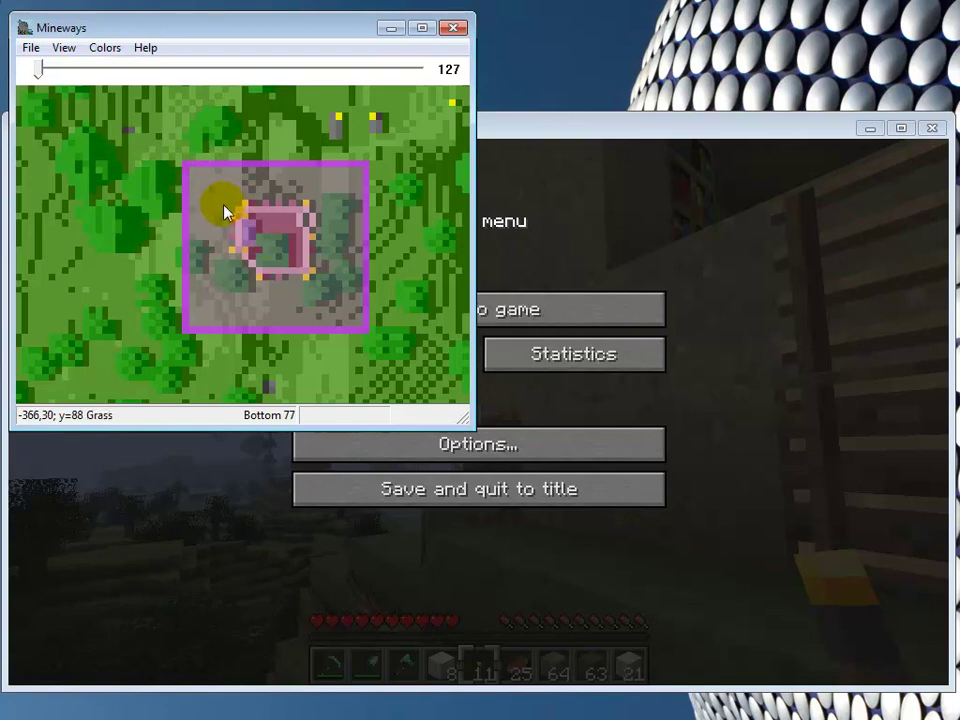
pyautogui.rightClick(203, 197)
pyautogui.click(205, 214)
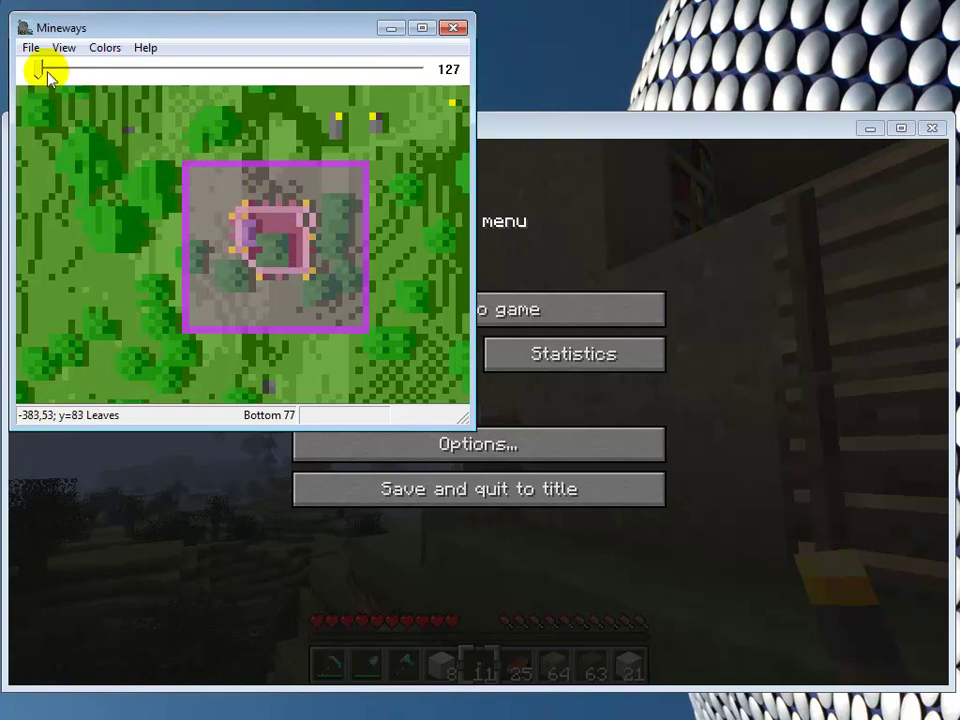
# Step: Export the selection for 3D printing as 'adobe' in full-colour Colored Sandstone, 2 mm per block
pyautogui.click(32, 50)
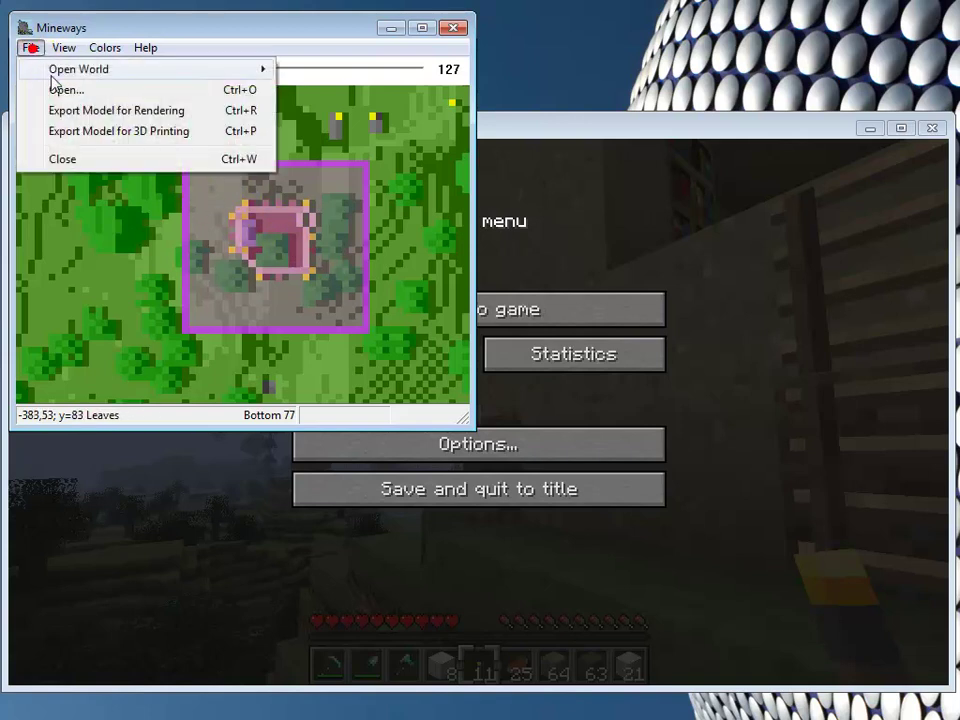
pyautogui.click(71, 131)
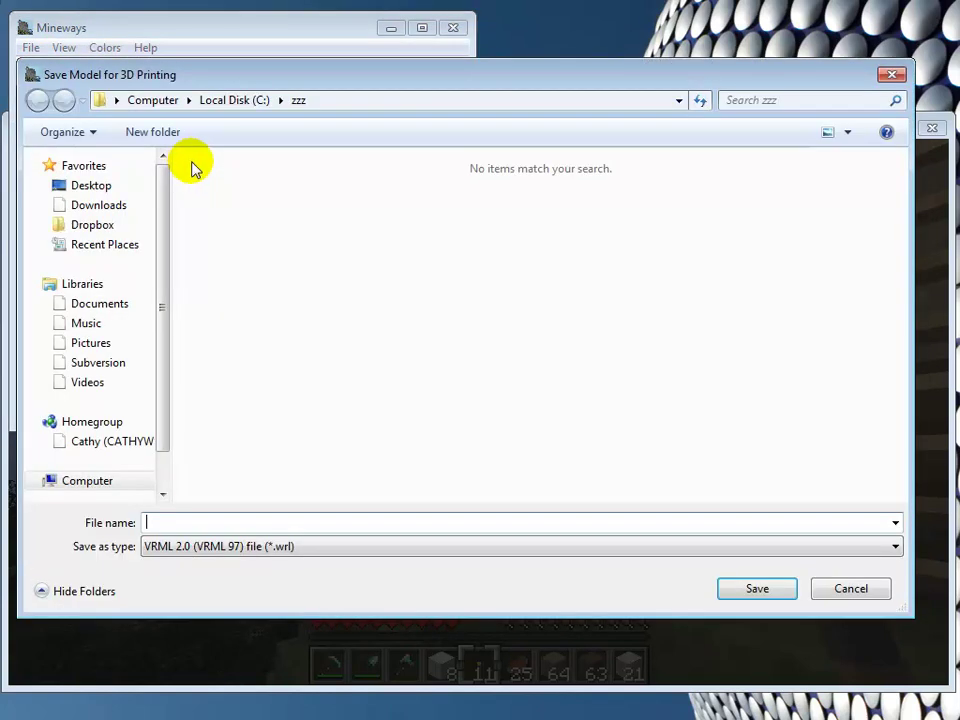
pyautogui.write('adobe')
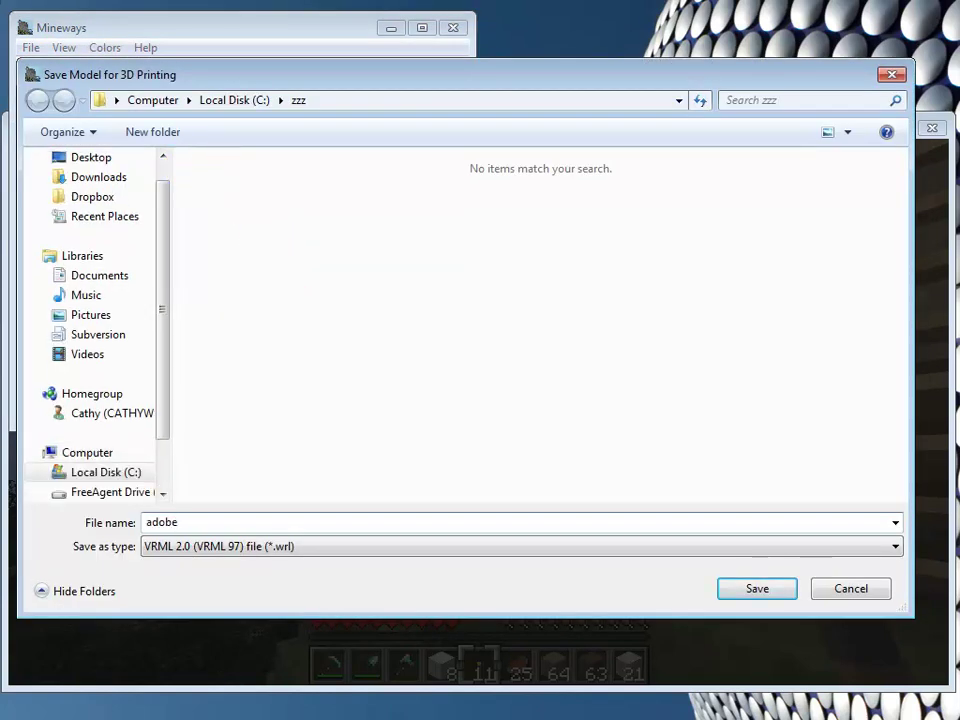
pyautogui.press('Return')
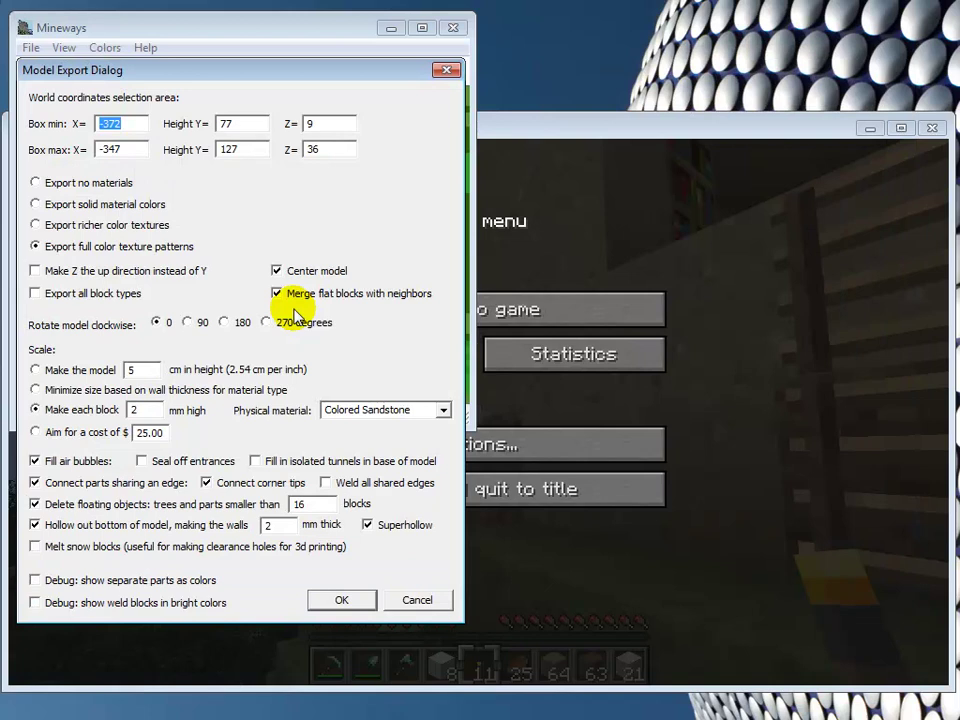
pyautogui.click(341, 600)
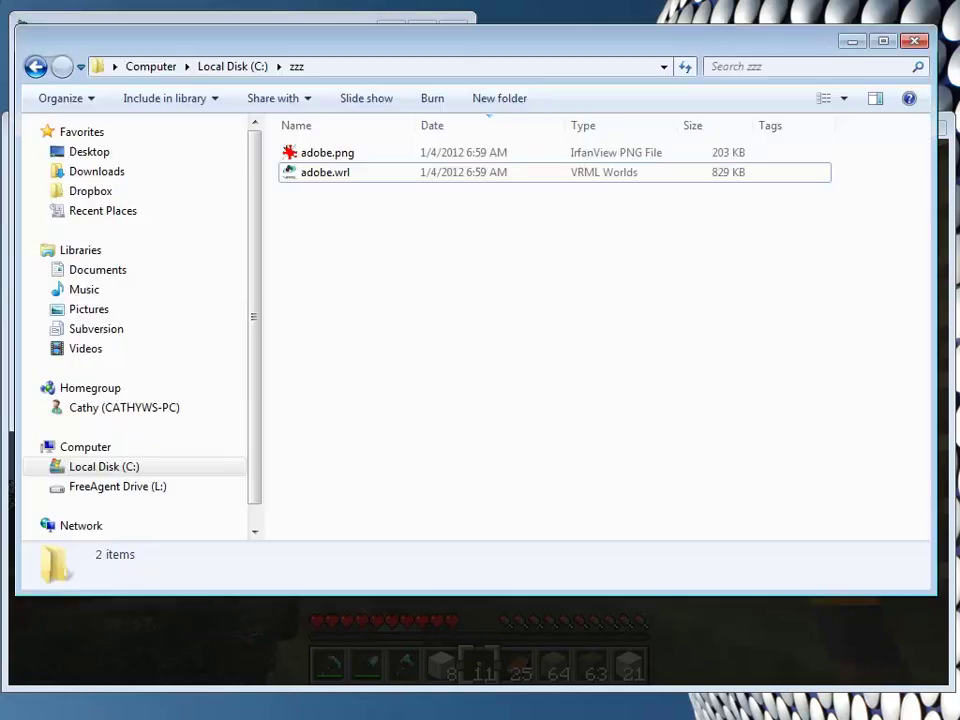
# Step: Open adobe.wrl from the zzz folder in SAP Visual Enterprise Viewer
pyautogui.doubleClick(322, 176)
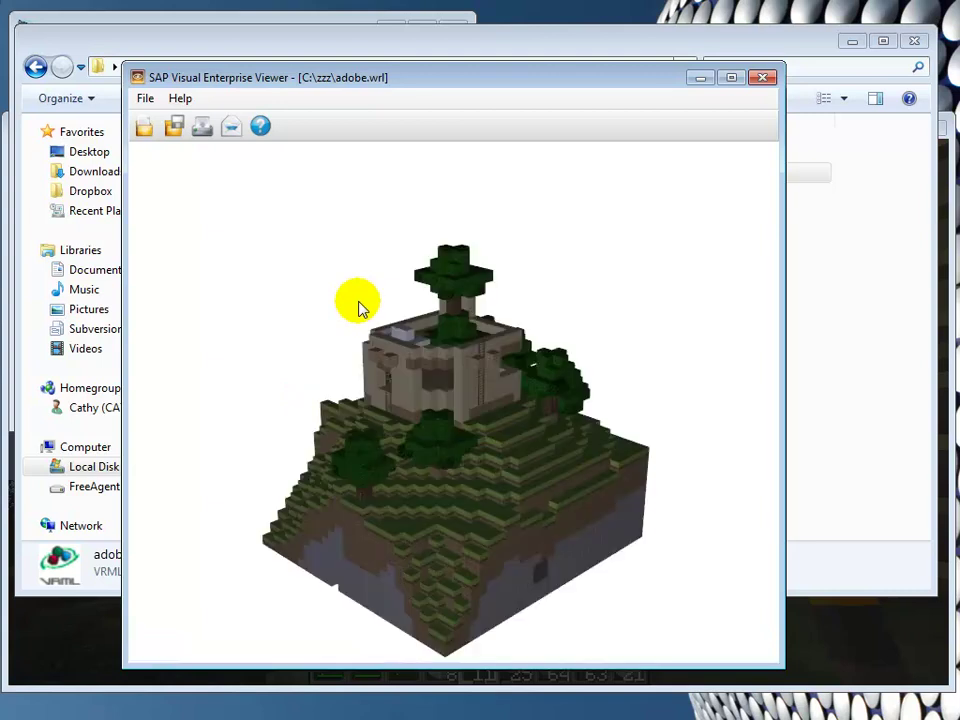
pyautogui.moveTo(589, 386); pyautogui.dragTo(606, 253)
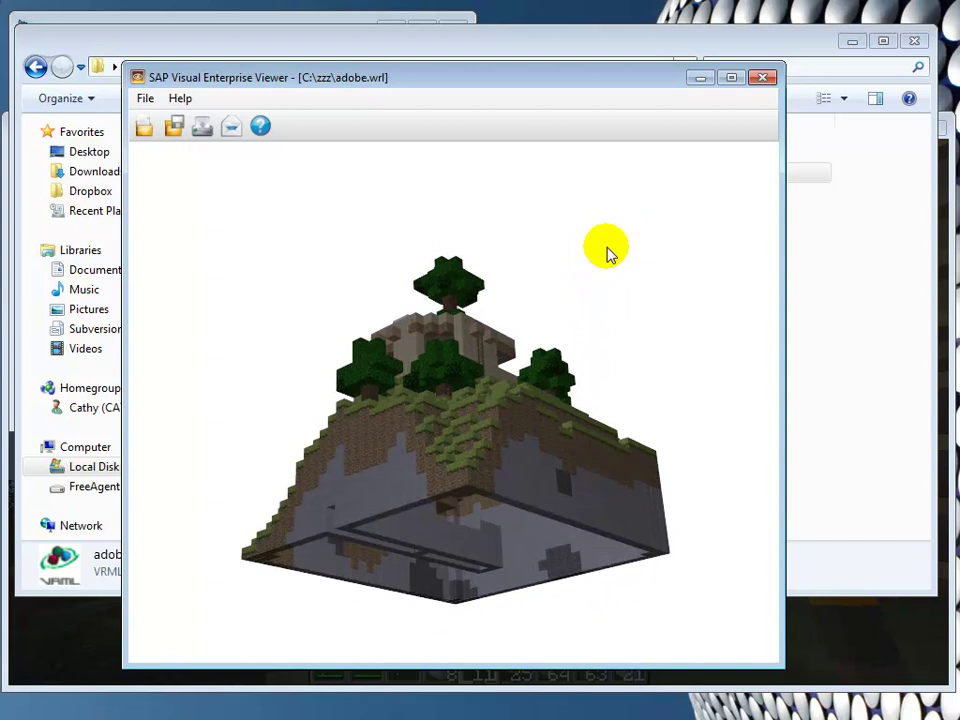
pyautogui.moveTo(540, 420); pyautogui.dragTo(460, 418)
pyautogui.scroll(3, 460, 418)
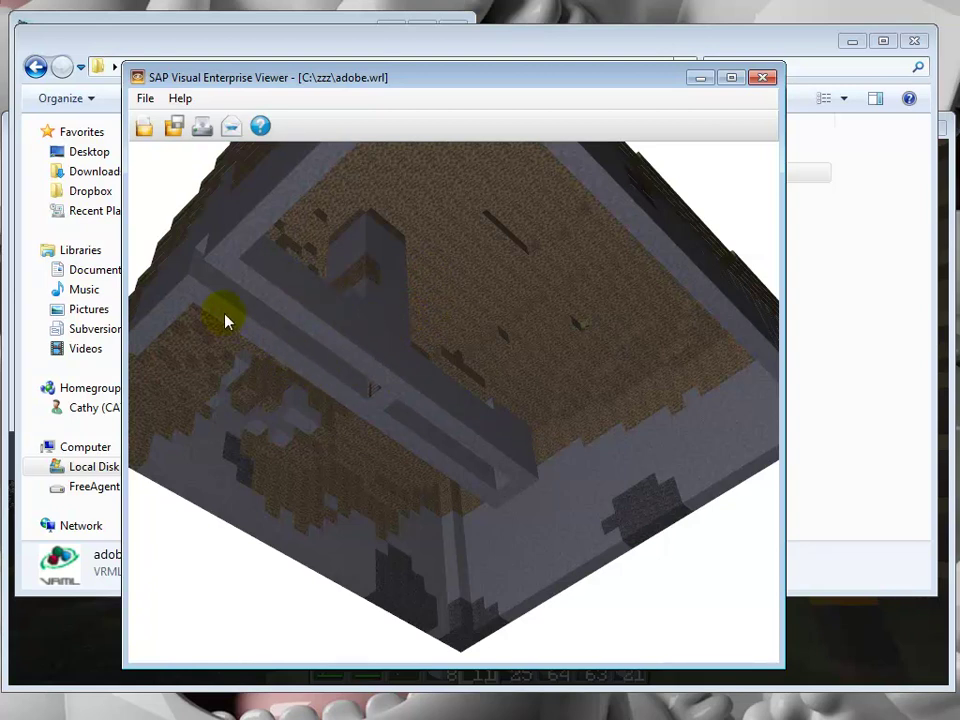
pyautogui.moveTo(217, 297); pyautogui.dragTo(424, 444)
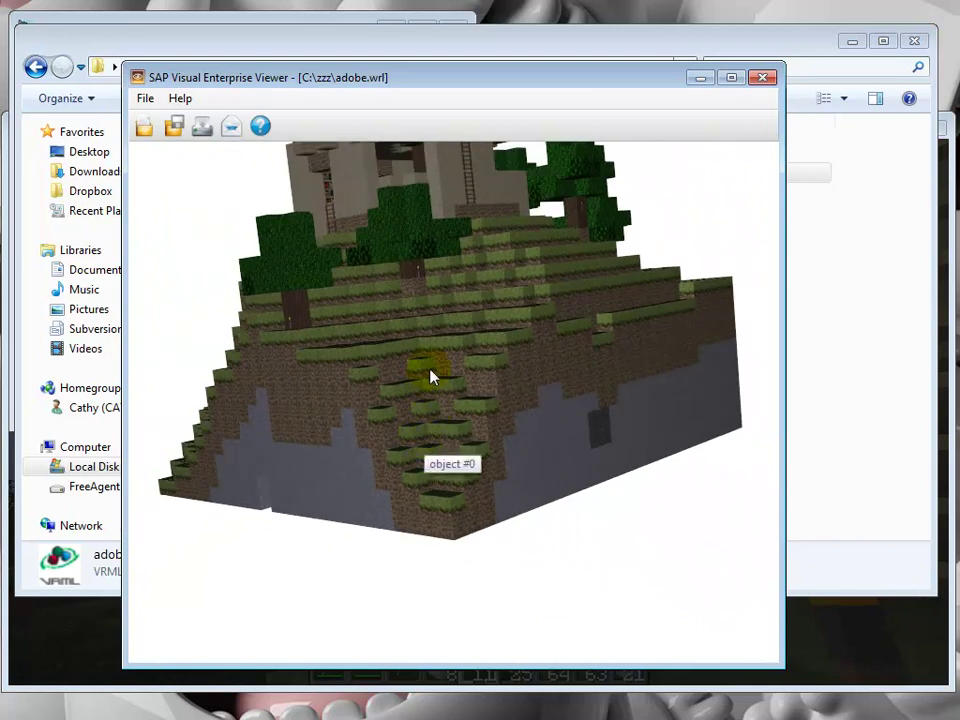
pyautogui.moveTo(444, 349); pyautogui.dragTo(425, 411)
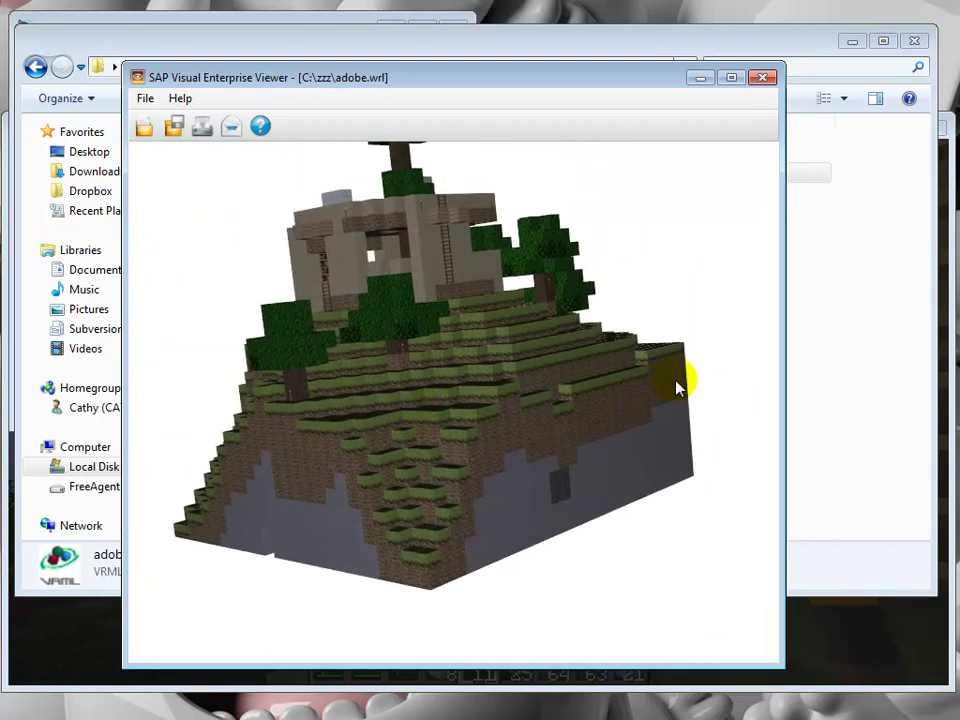
# Step: Slice the model with an X-axis cross-section to reveal its hollow walls, then return to Mineways
pyautogui.click(771, 346)
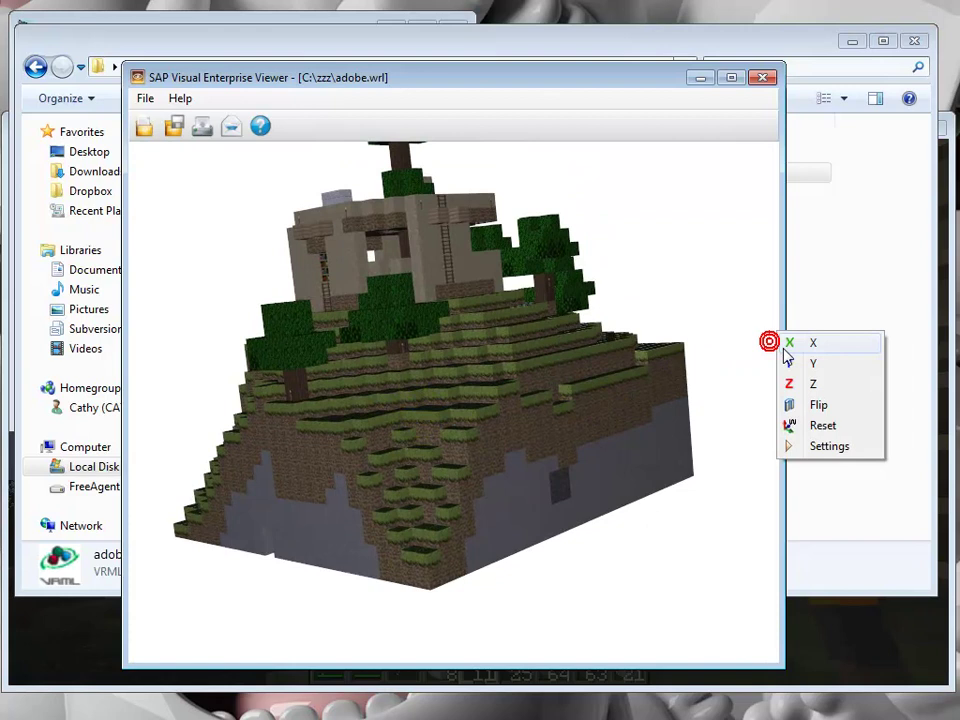
pyautogui.click(795, 345)
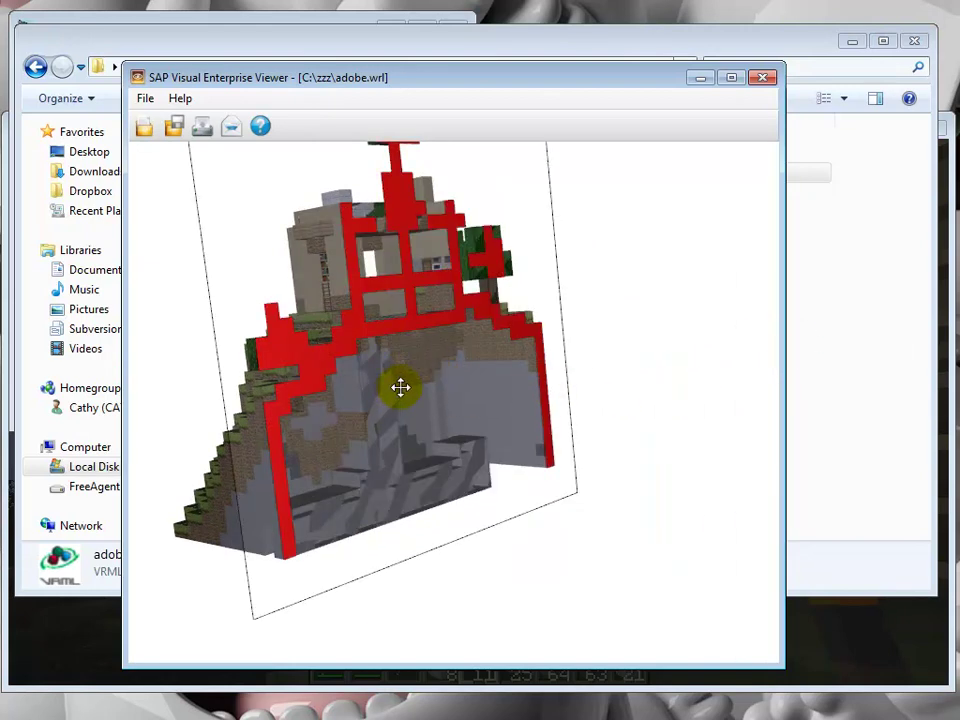
pyautogui.moveTo(401, 388); pyautogui.dragTo(364, 316)
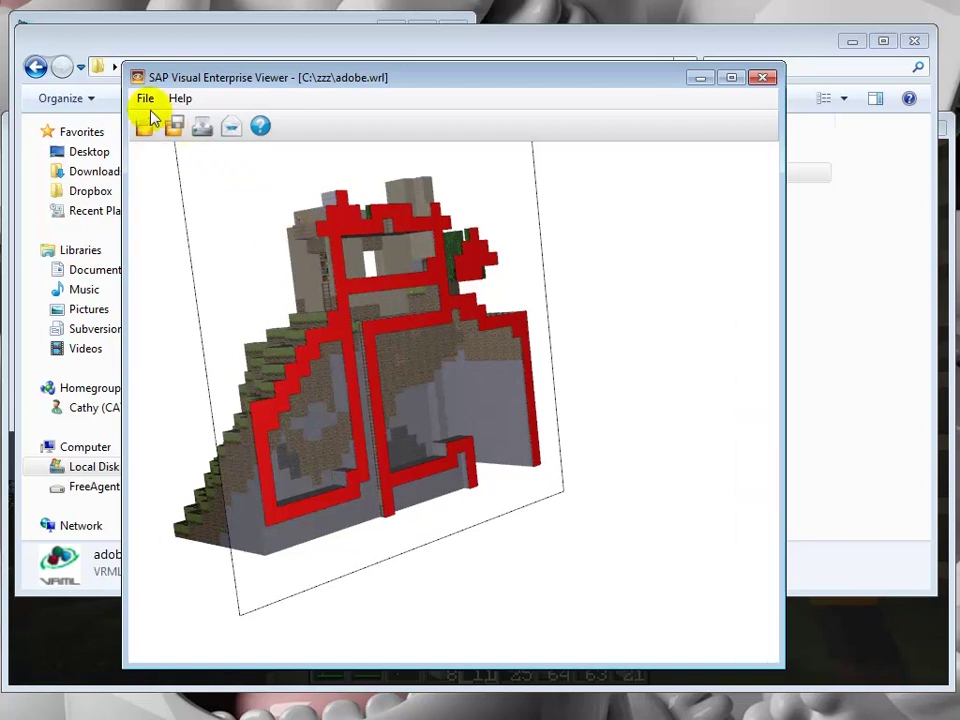
pyautogui.click(124, 14)
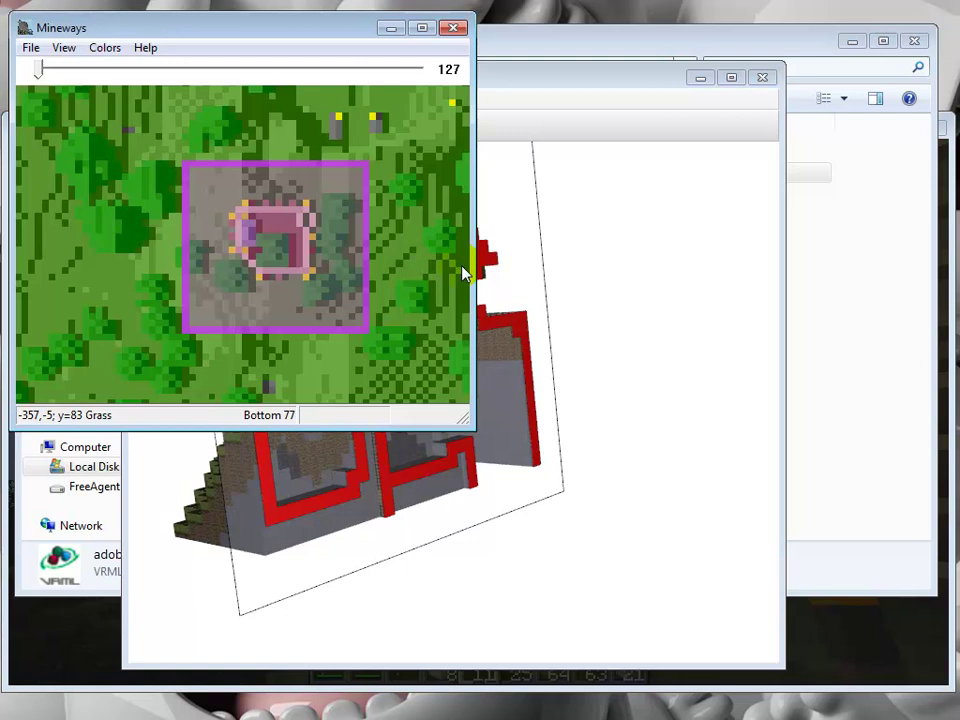
# Step: Resume Minecraft, climb through the house and jump out the window onto the grassy slope
pyautogui.click(838, 636)
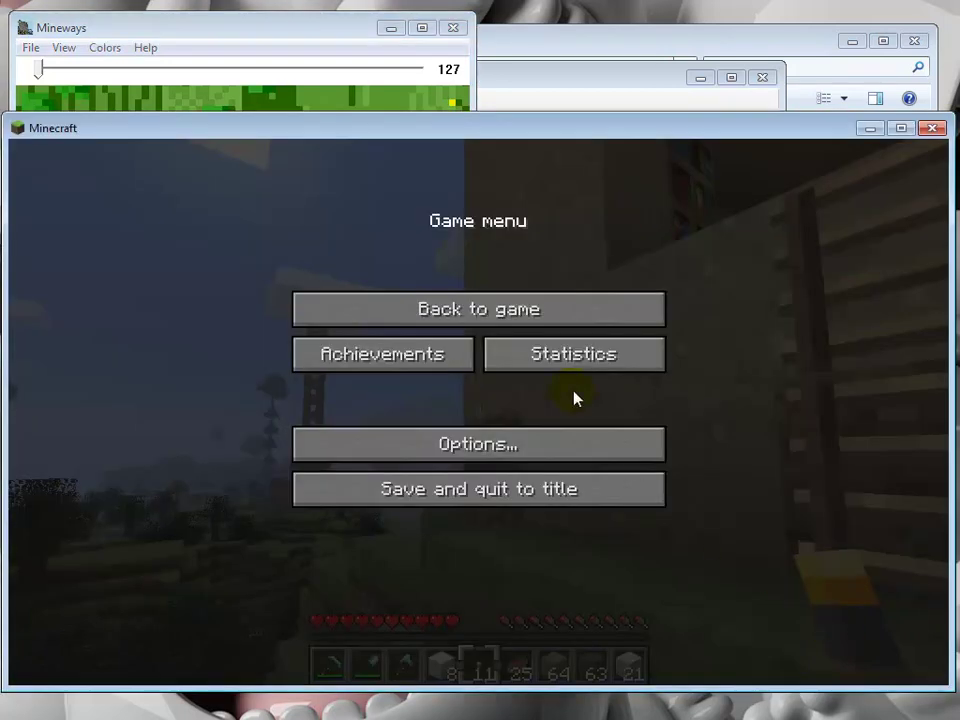
pyautogui.click(534, 317)
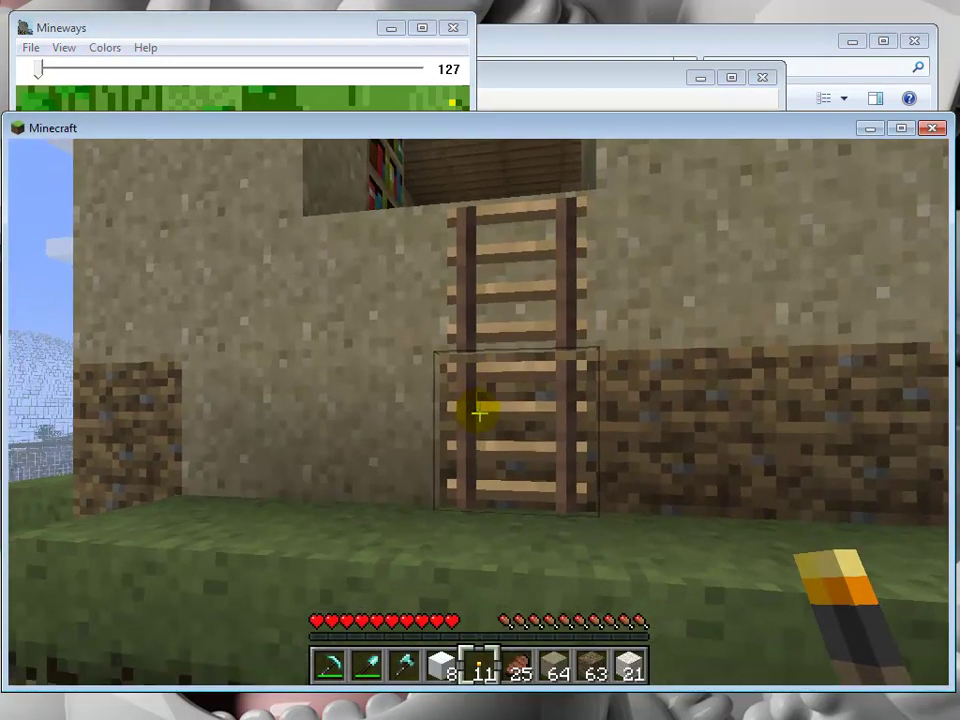
pyautogui.press('w')
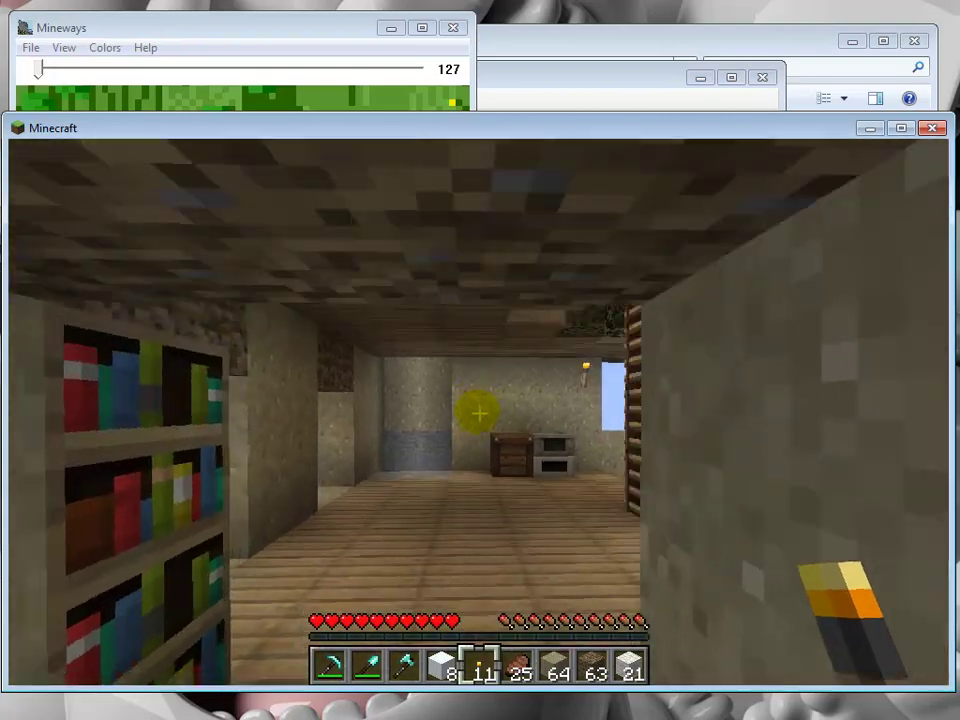
pyautogui.press('w')
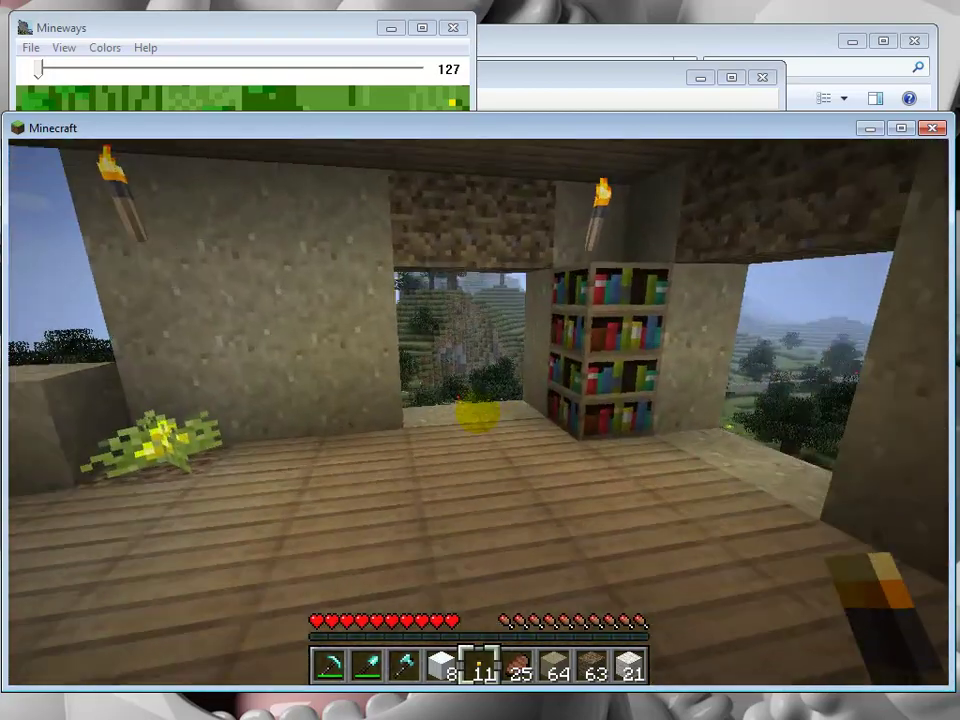
pyautogui.press('w')
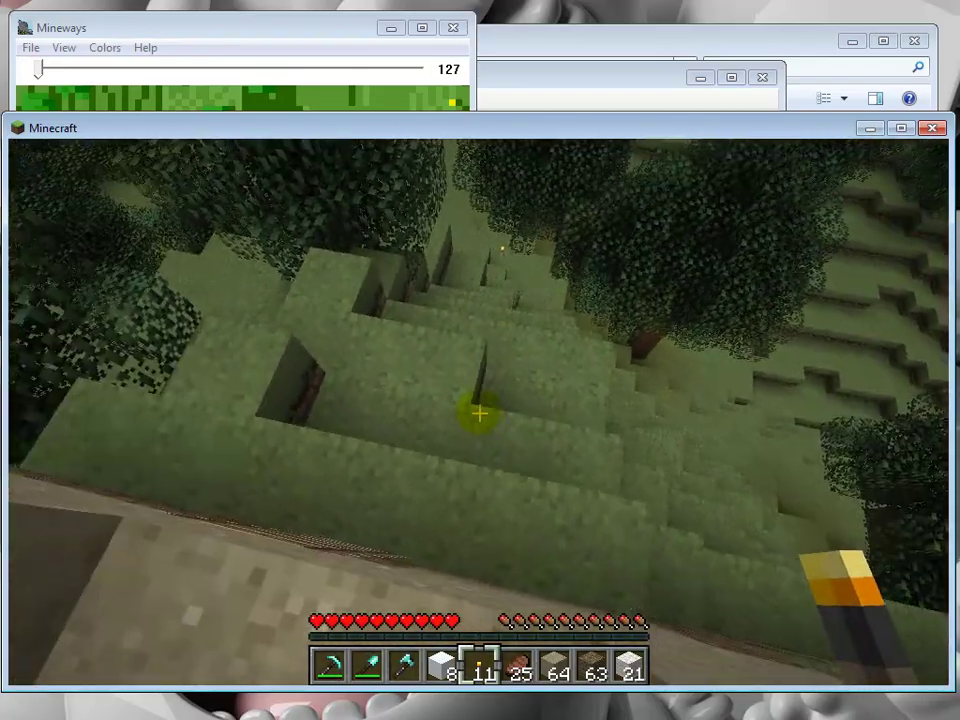
pyautogui.press('w')
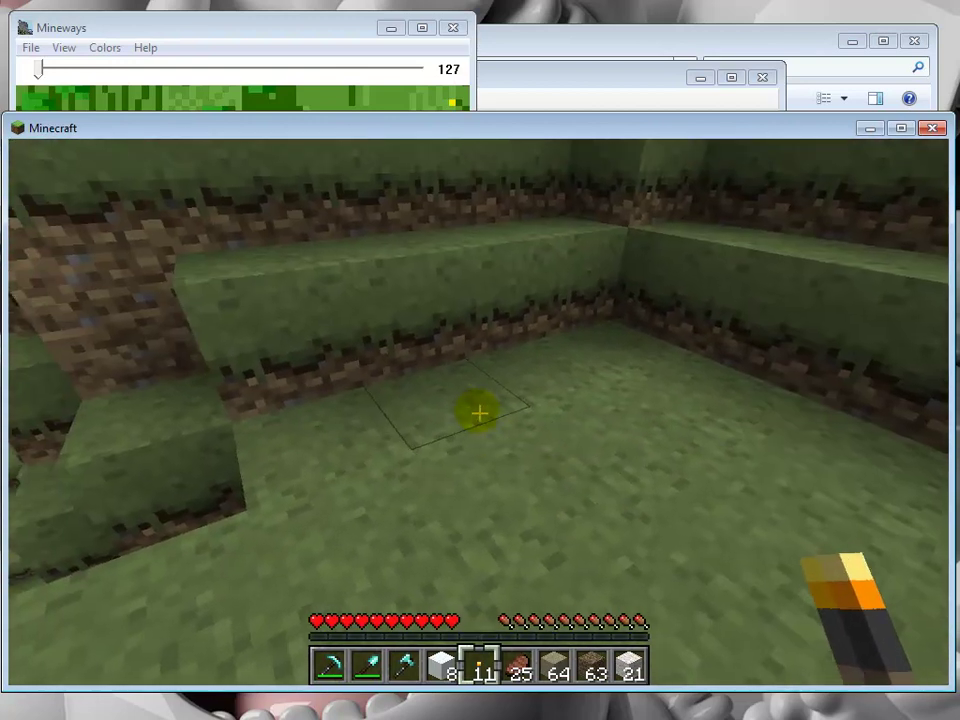
# Step: Place eight torches on the sunken grass courtyard floor, then pause the game
pyautogui.rightClick(479, 413)
pyautogui.rightClick(479, 413)
pyautogui.rightClick(479, 413)
pyautogui.rightClick(479, 413)
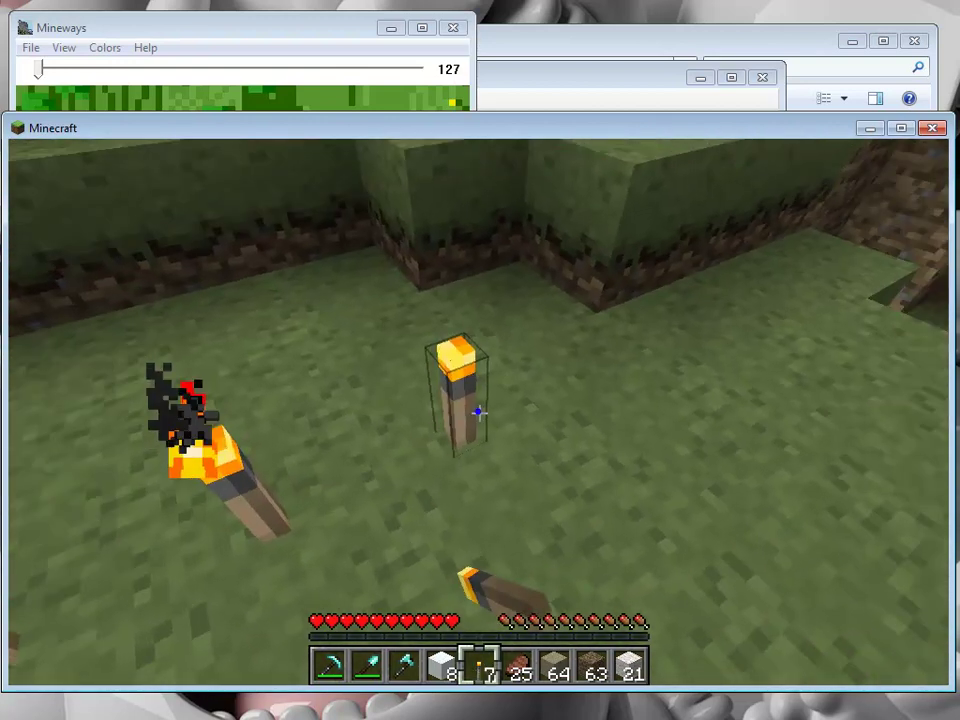
pyautogui.rightClick(479, 413)
pyautogui.rightClick(479, 413)
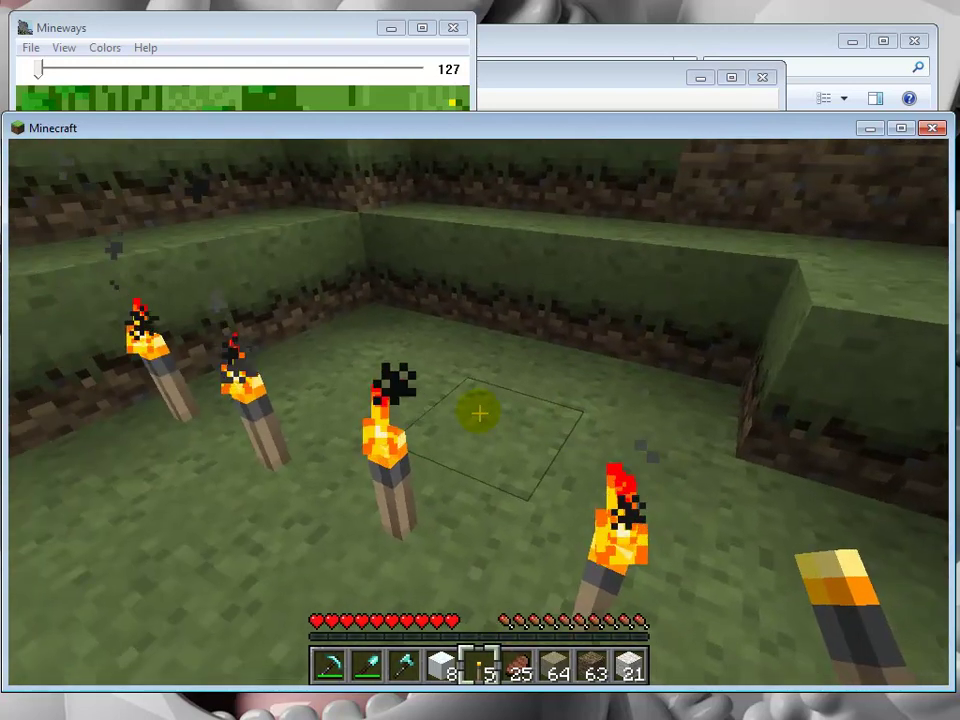
pyautogui.rightClick(479, 413)
pyautogui.rightClick(479, 413)
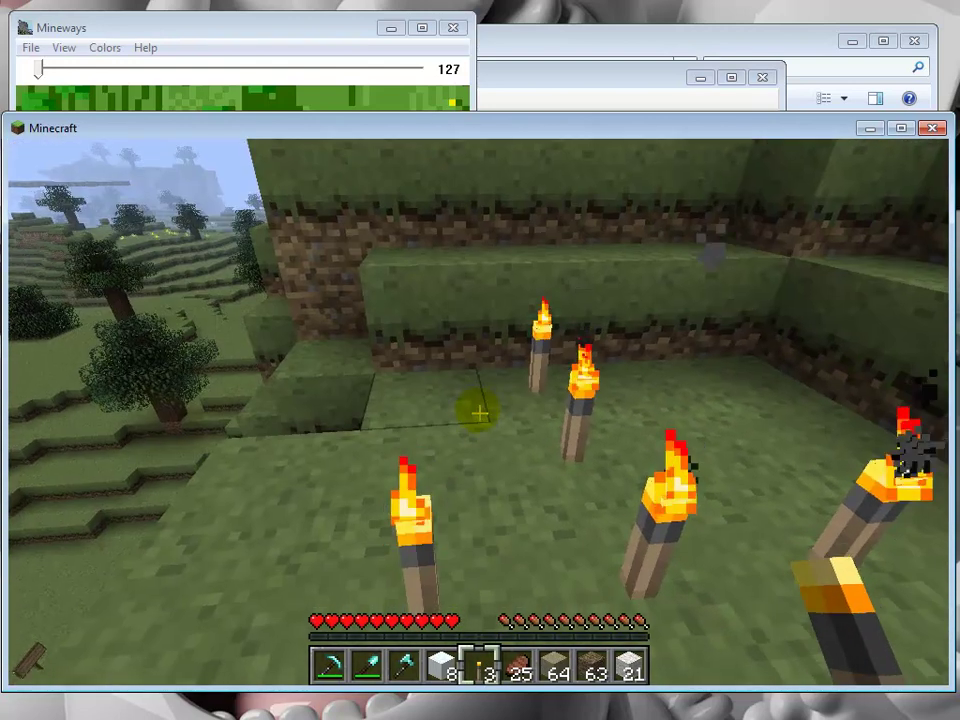
pyautogui.hotkey('alt', 'Tab')
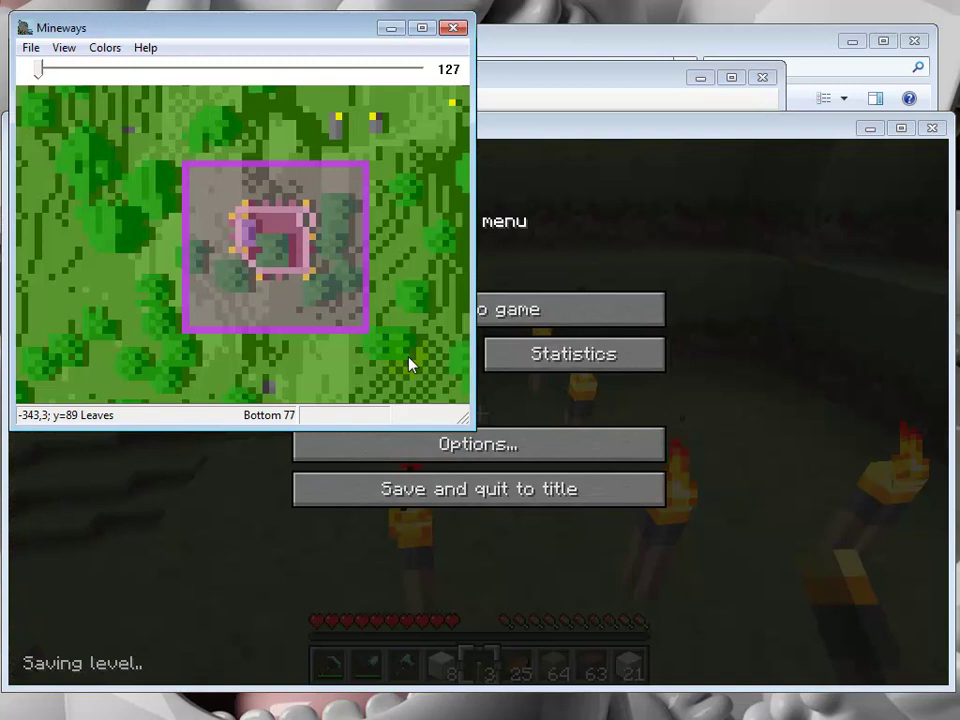
# Step: Reload the Voxelia Dec 27 world so the map shows the new torches, then return to Minecraft
pyautogui.click(30, 48)
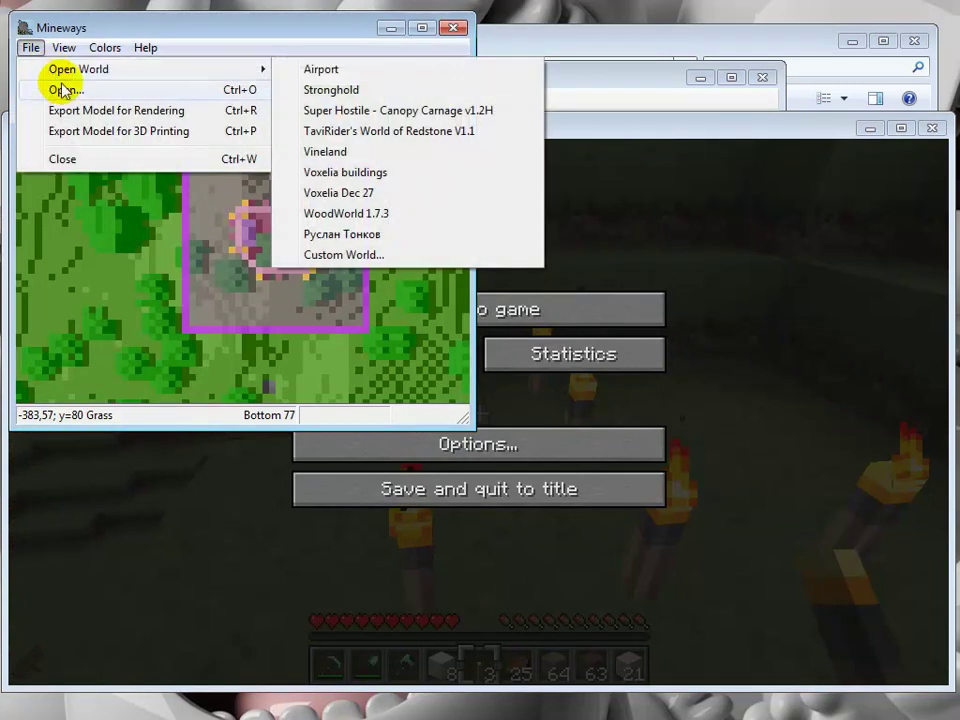
pyautogui.moveTo(92, 70)
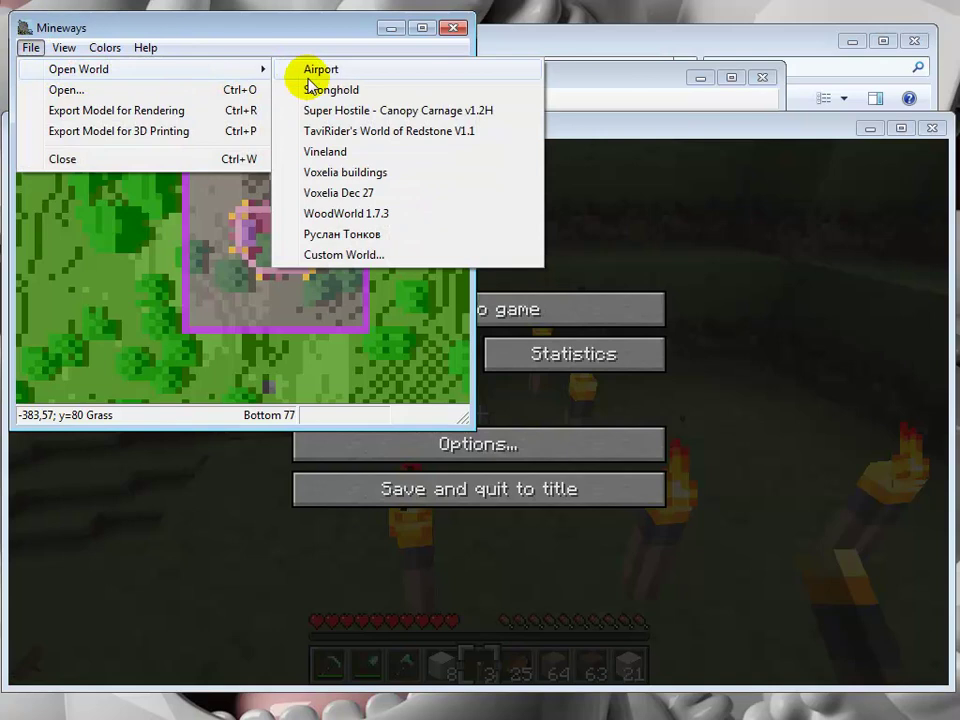
pyautogui.click(338, 193)
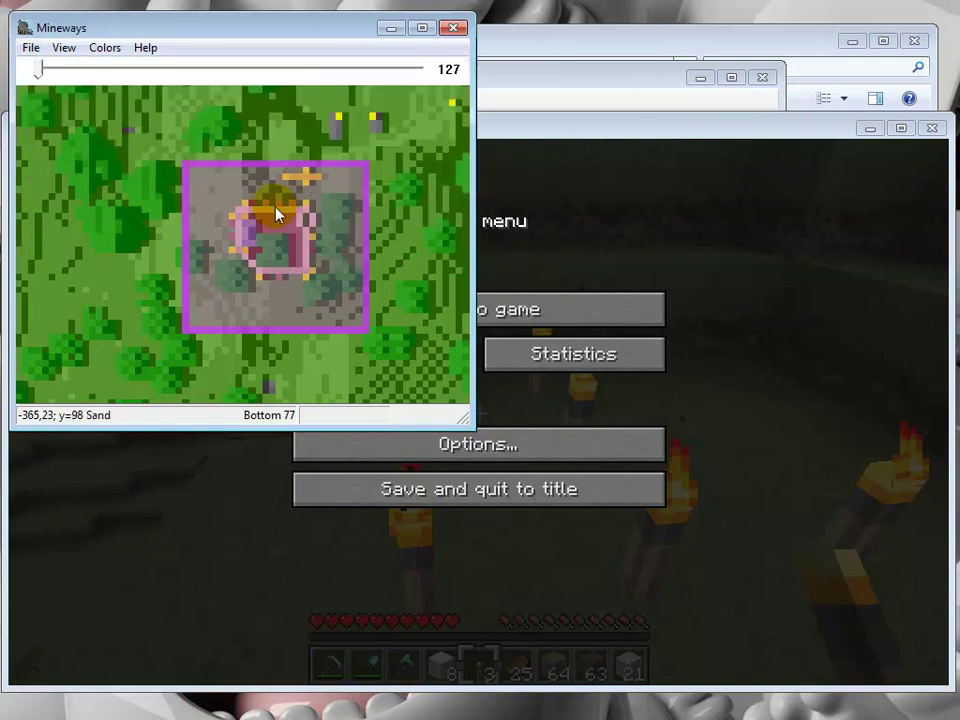
pyautogui.click(531, 310)
# Step: Break and collect the torches around the grass pit, leaving 11 in the hotbar
pyautogui.click(531, 310)
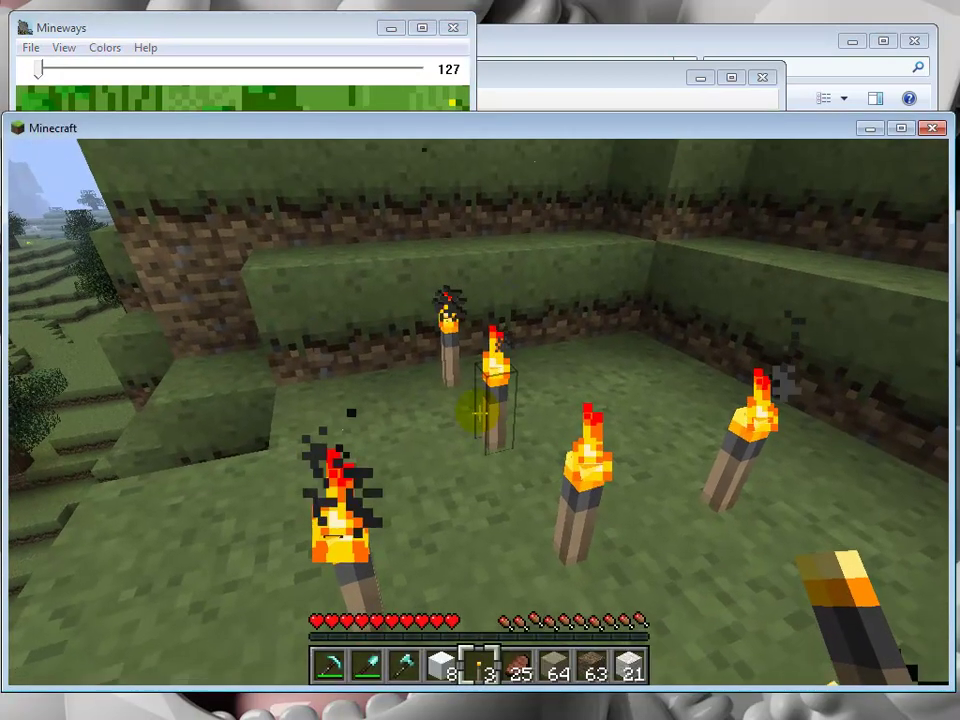
pyautogui.press('w')
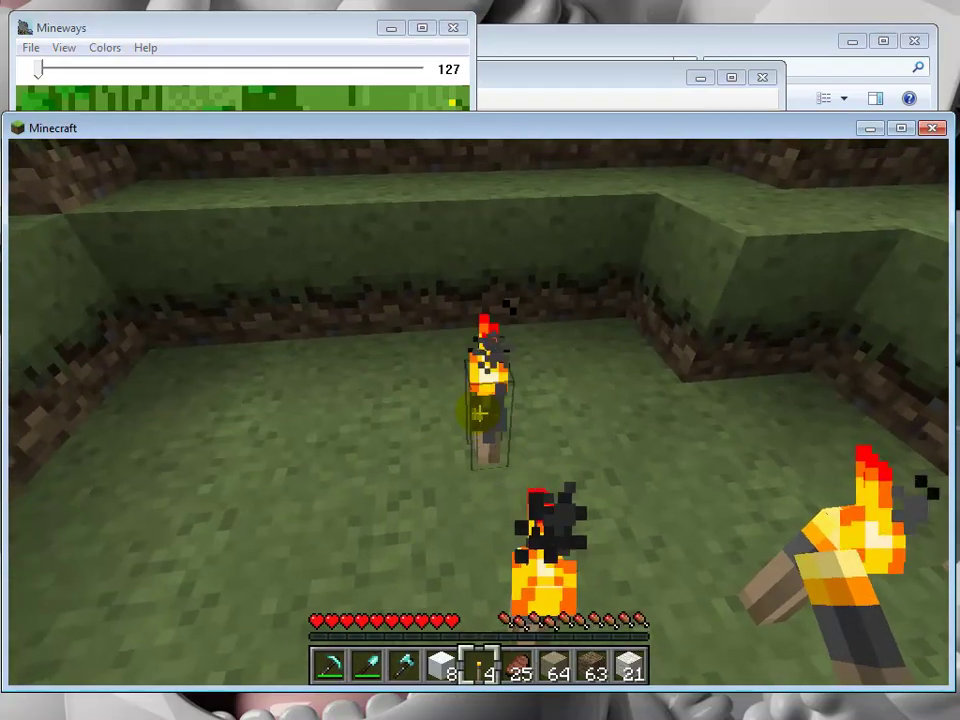
pyautogui.click(480, 412)
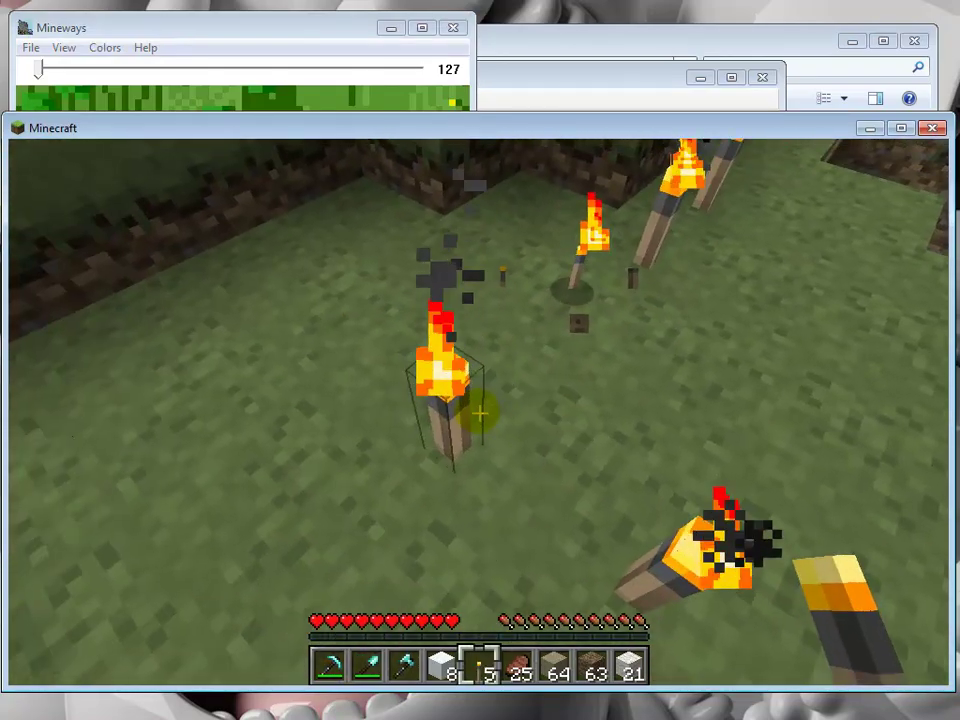
pyautogui.click(480, 412)
pyautogui.click(480, 412)
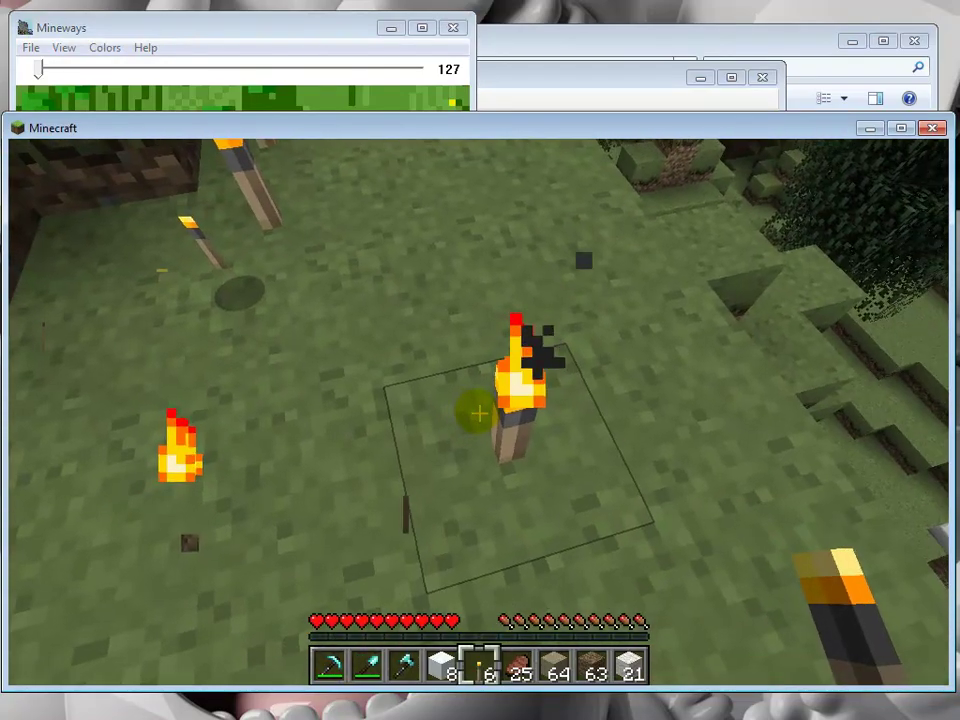
pyautogui.click(480, 412)
pyautogui.click(480, 412)
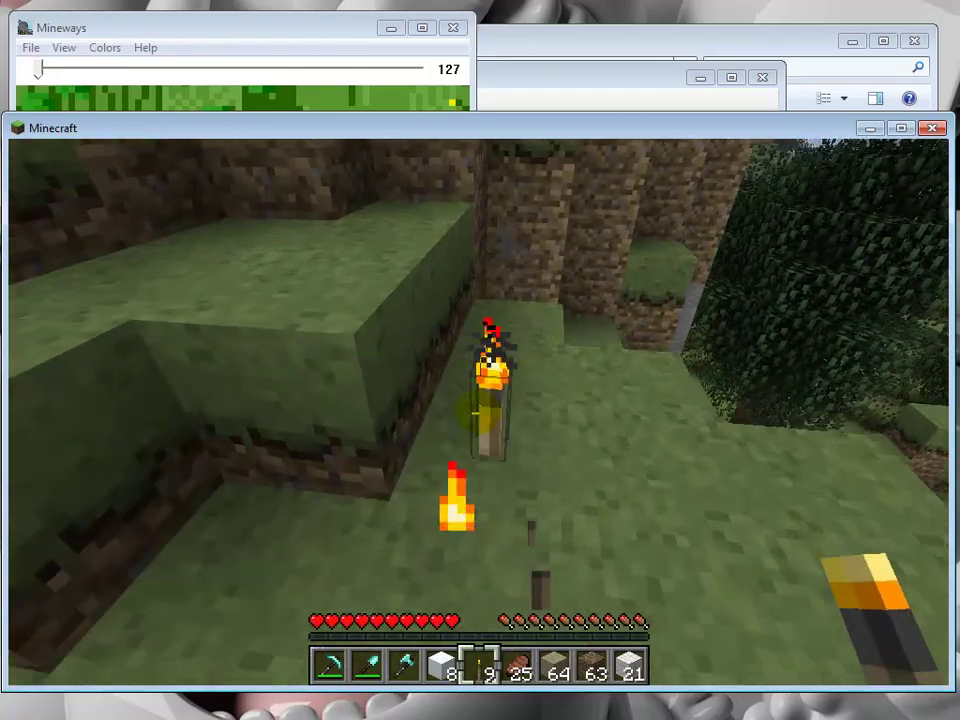
pyautogui.click(480, 412)
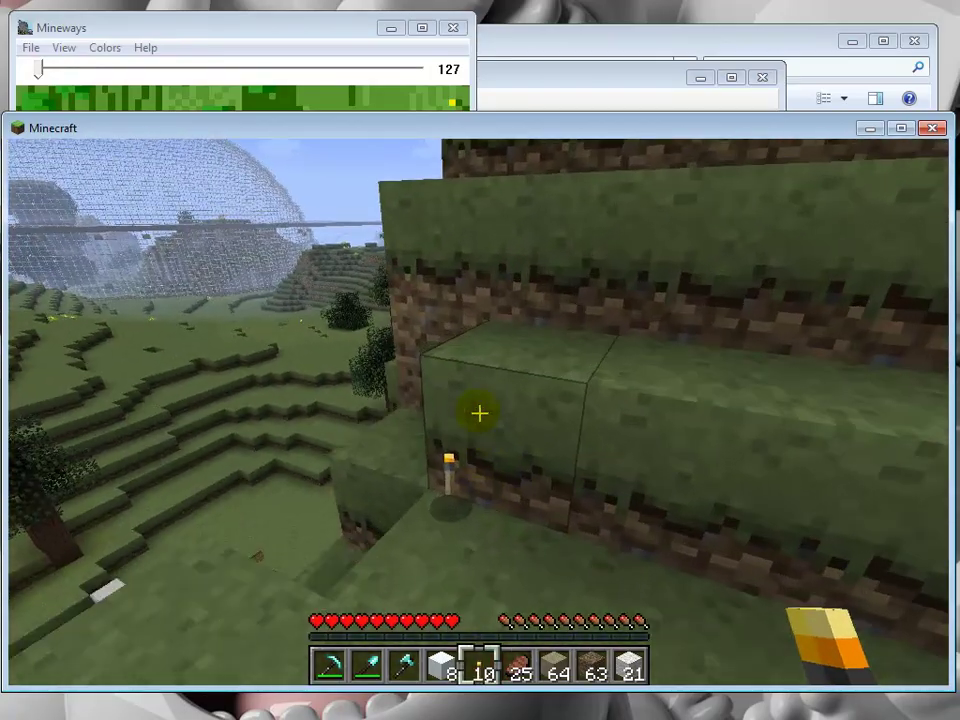
pyautogui.click(480, 412)
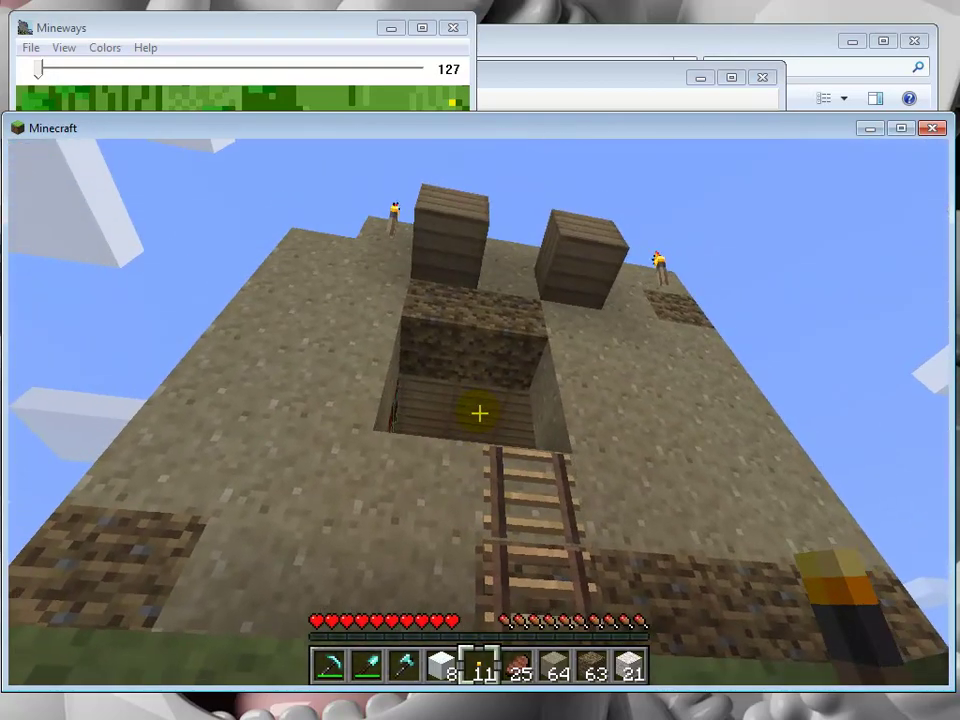
pyautogui.hotkey('alt', 'Tab')
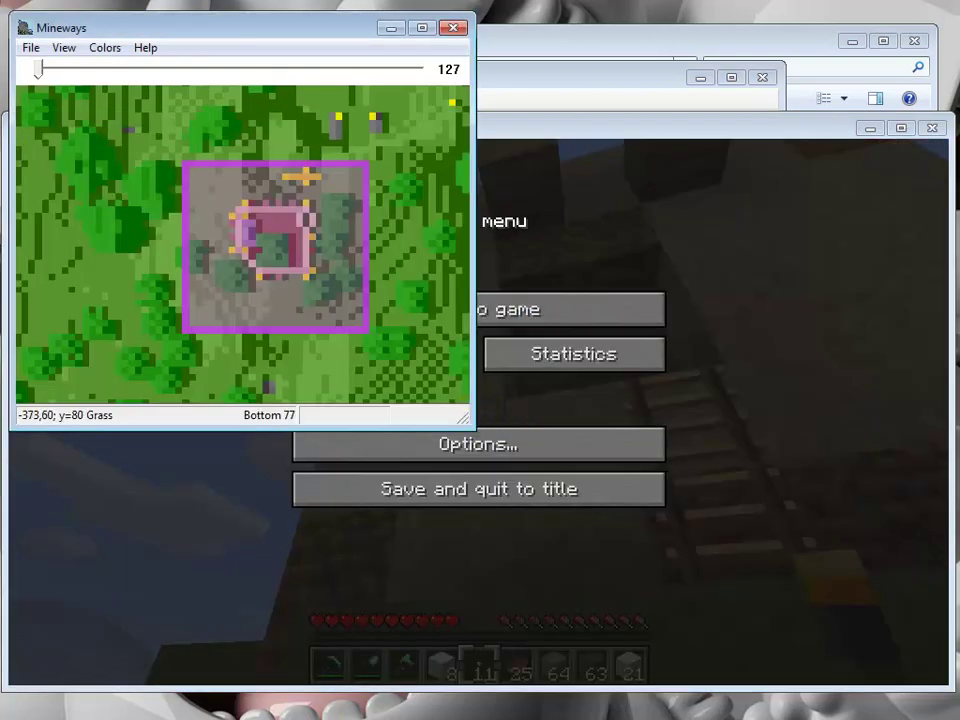
# Step: Export the build for 3D printing over adobe.wrl with Seal off entrances enabled
pyautogui.click(31, 47)
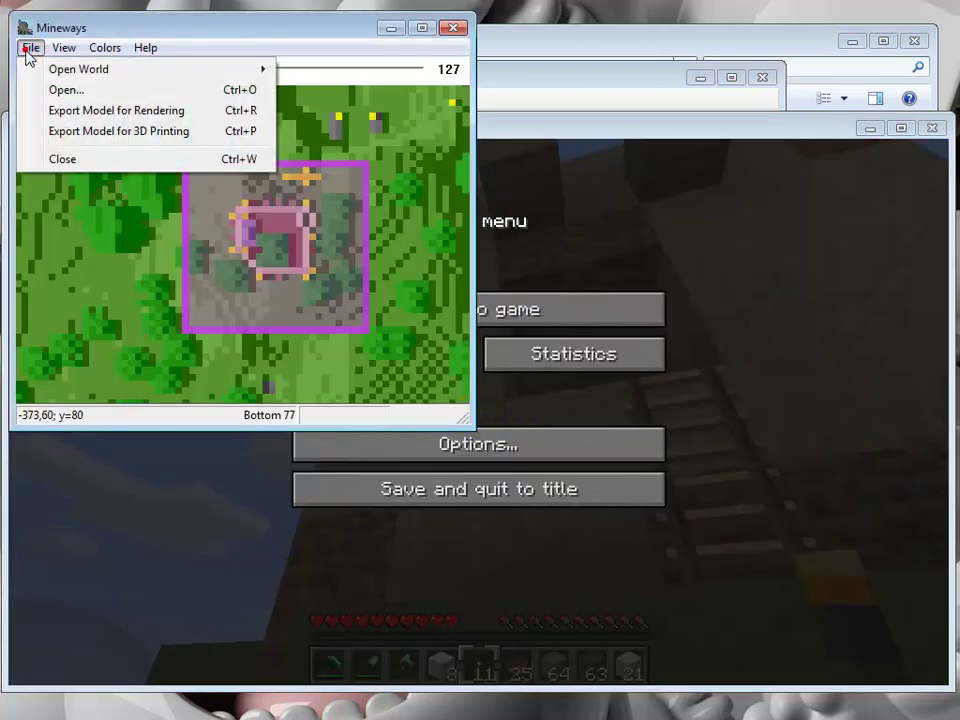
pyautogui.click(63, 133)
pyautogui.click(249, 236)
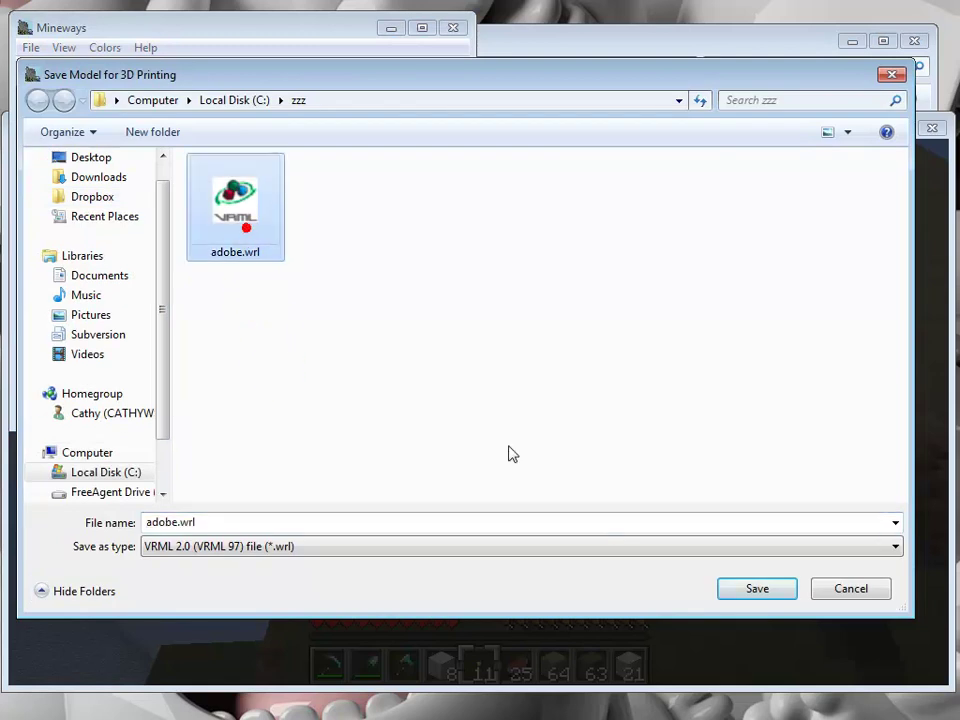
pyautogui.click(756, 592)
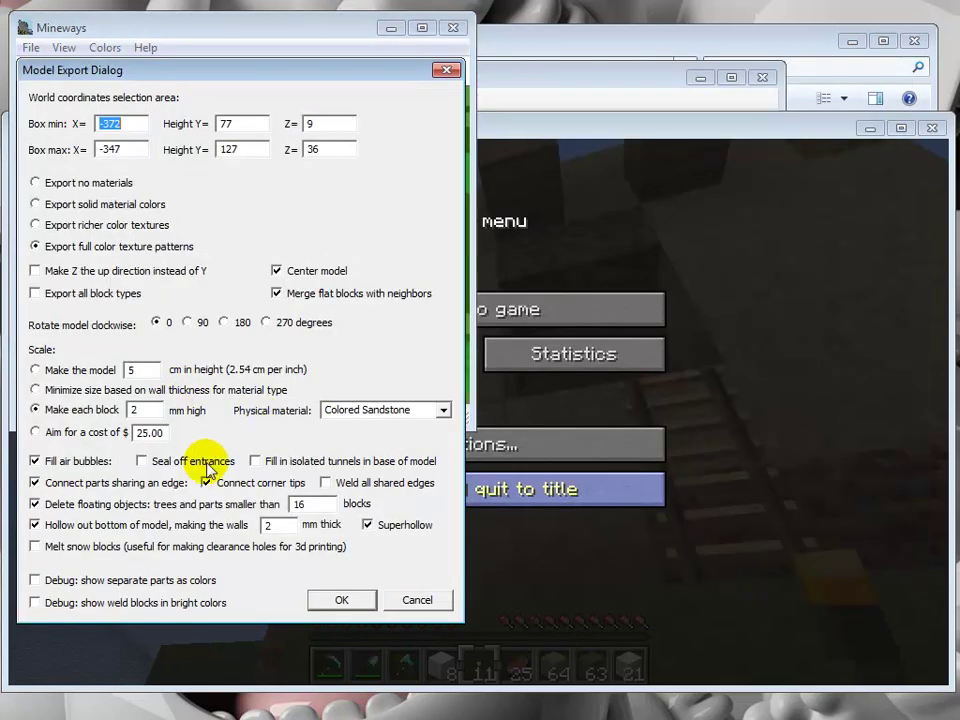
pyautogui.click(142, 462)
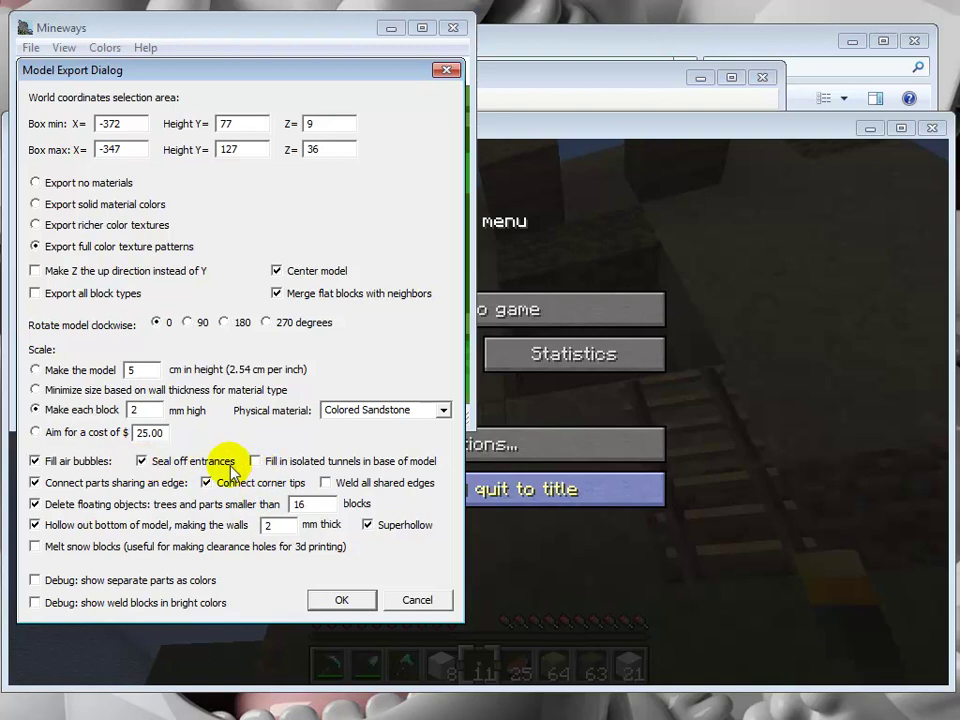
pyautogui.click(340, 601)
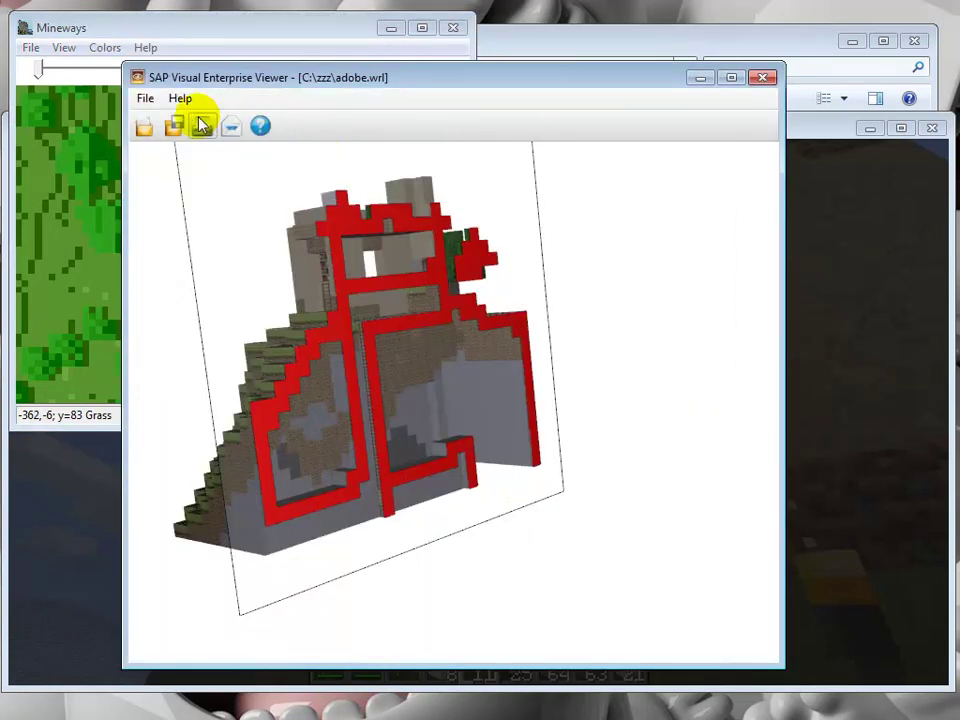
# Step: Reload adobe.wrl in the viewer and orbit and zoom to inspect its hollow dirt underside
pyautogui.click(146, 102)
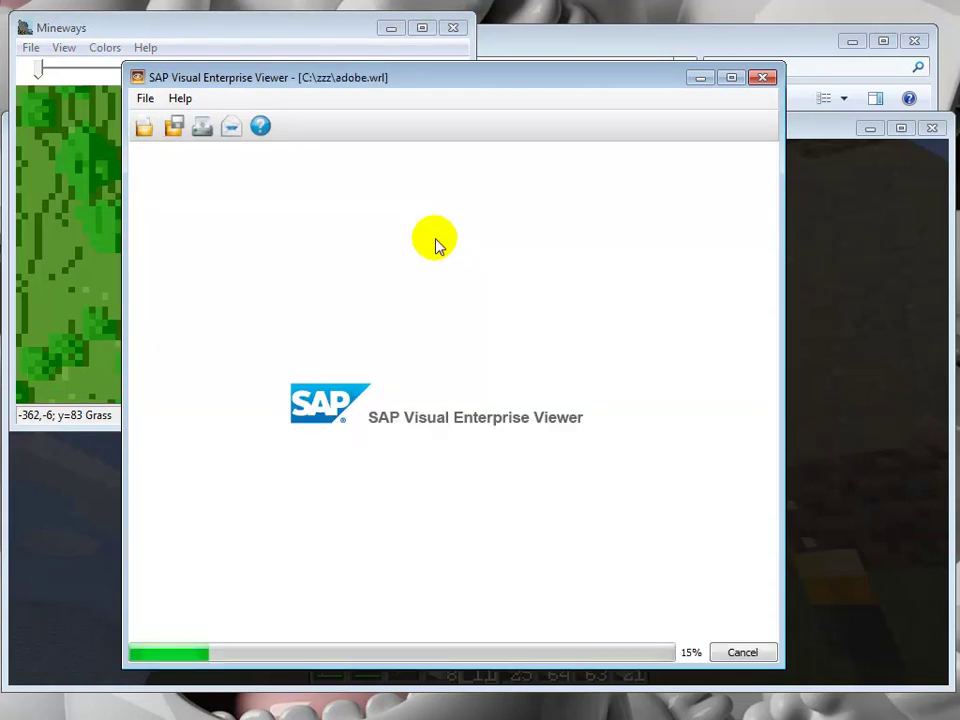
pyautogui.moveTo(465, 523); pyautogui.dragTo(465, 397)
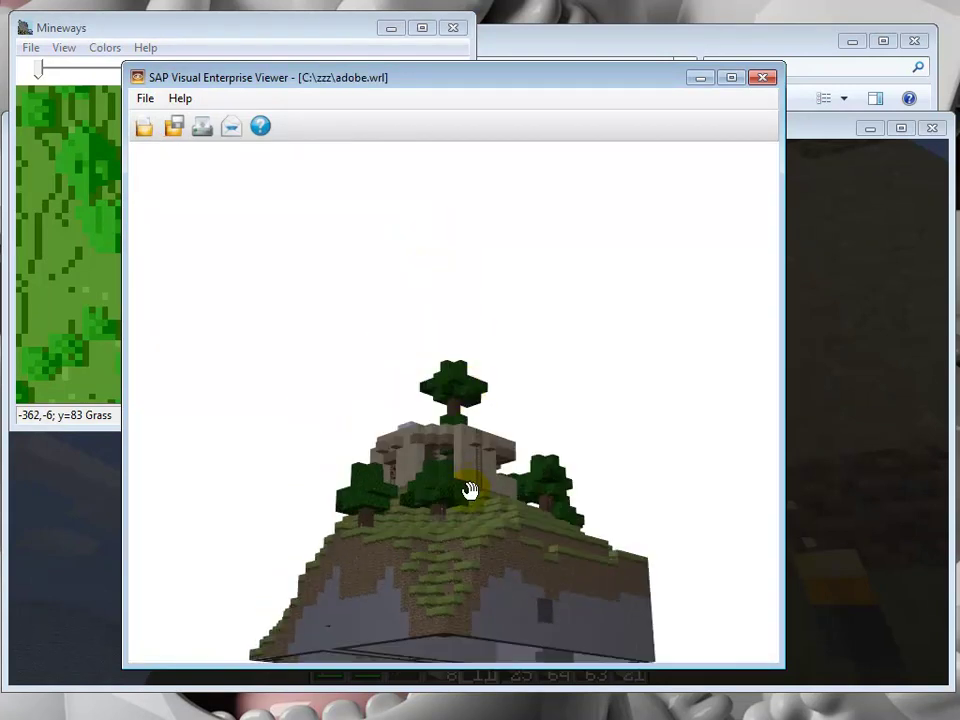
pyautogui.moveTo(470, 490); pyautogui.dragTo(419, 500)
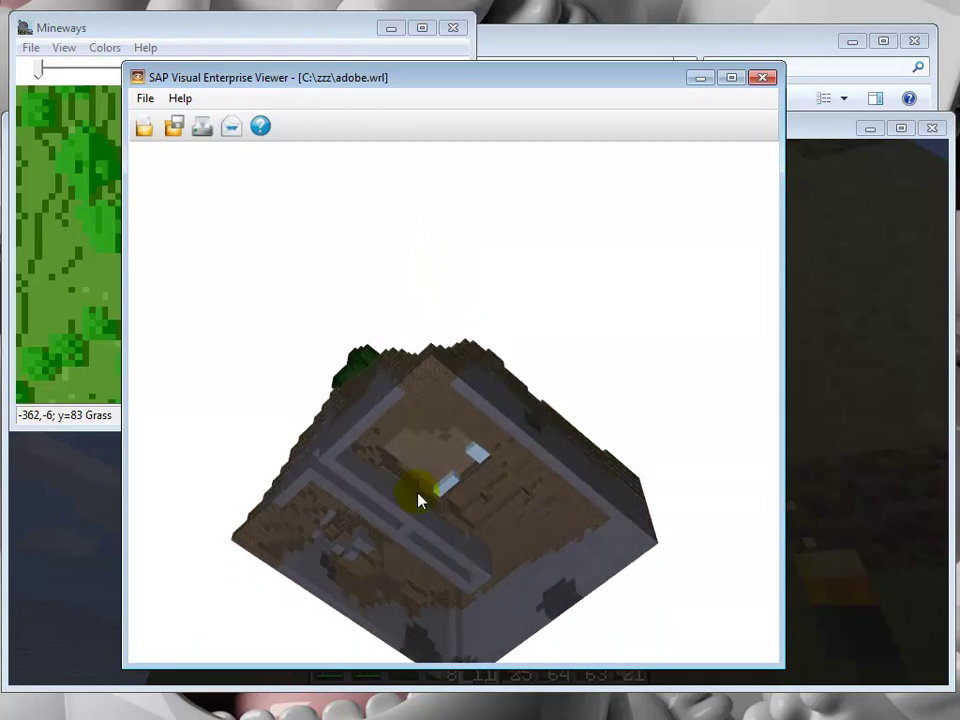
pyautogui.moveTo(421, 454); pyautogui.dragTo(439, 471)
pyautogui.scroll(5, 440, 472)
pyautogui.click(541, 461)
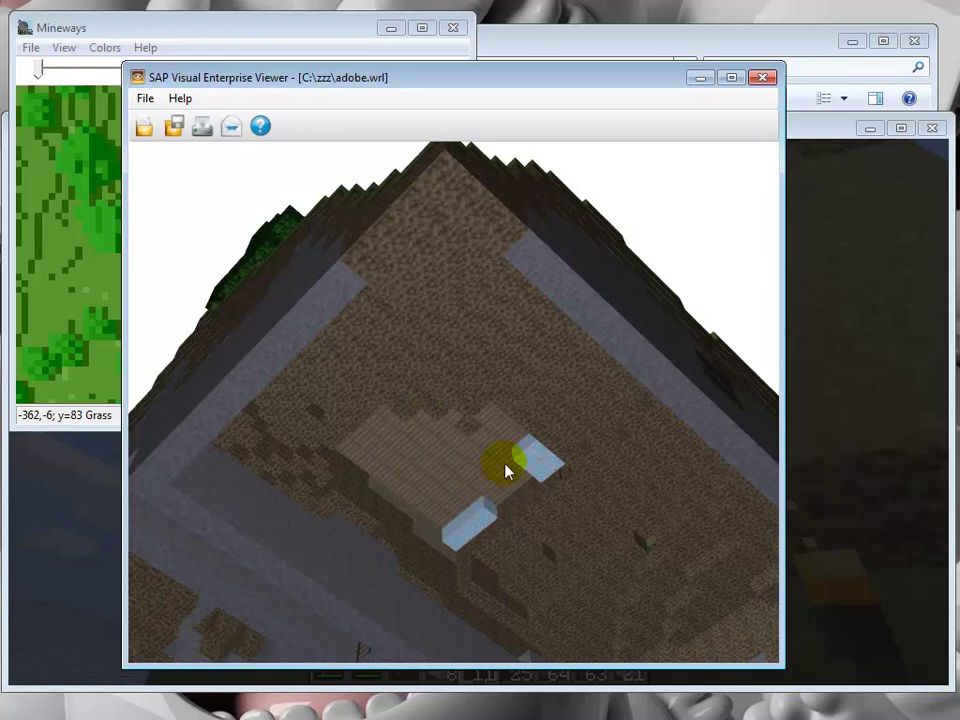
pyautogui.moveTo(463, 435); pyautogui.dragTo(372, 472)
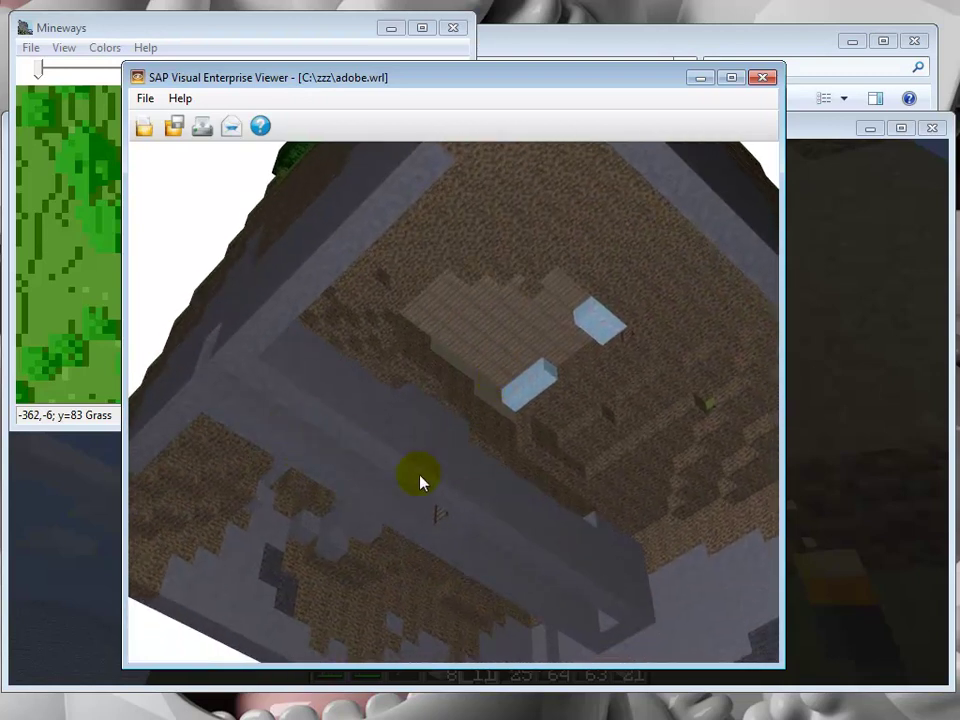
pyautogui.moveTo(466, 430); pyautogui.dragTo(435, 499)
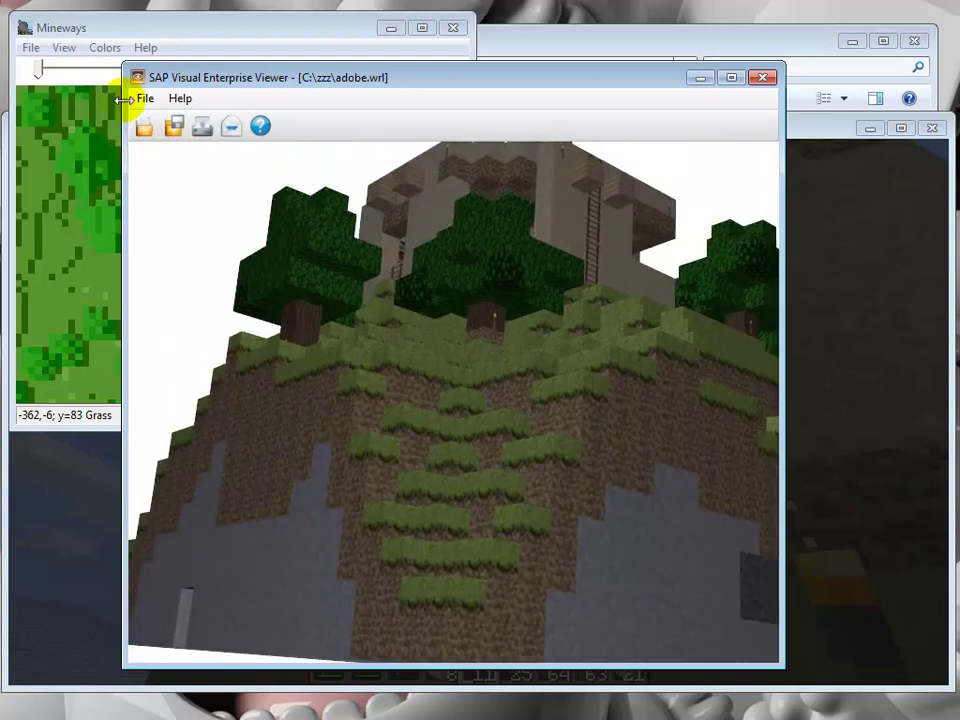
# Step: Re-export adobe.wrl with Fill in isolated tunnels in base of model enabled
pyautogui.click(100, 36)
pyautogui.click(31, 47)
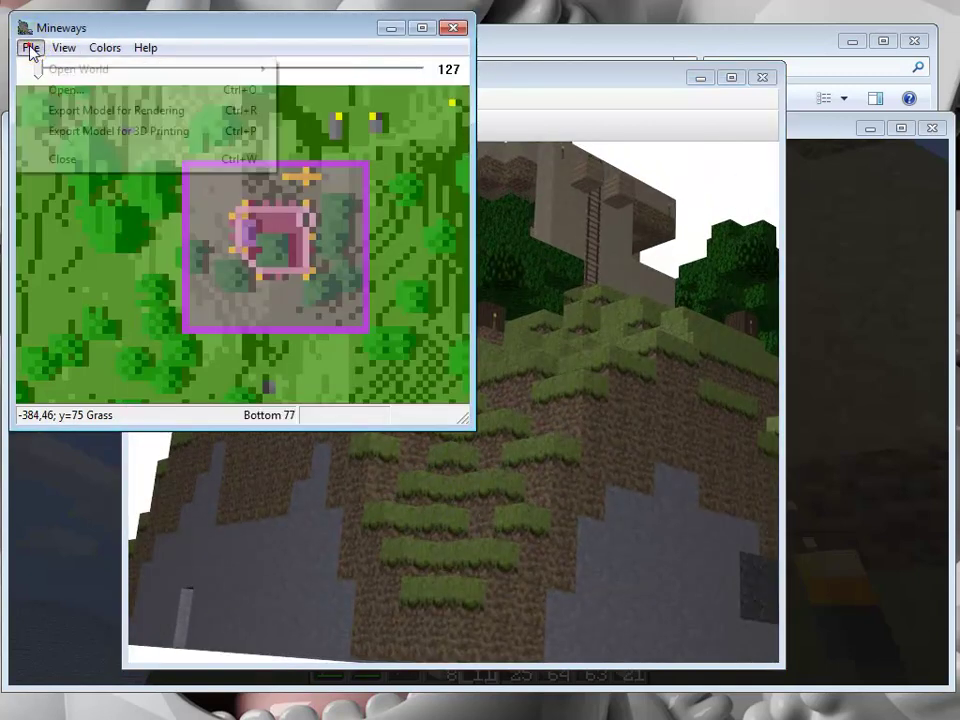
pyautogui.click(88, 131)
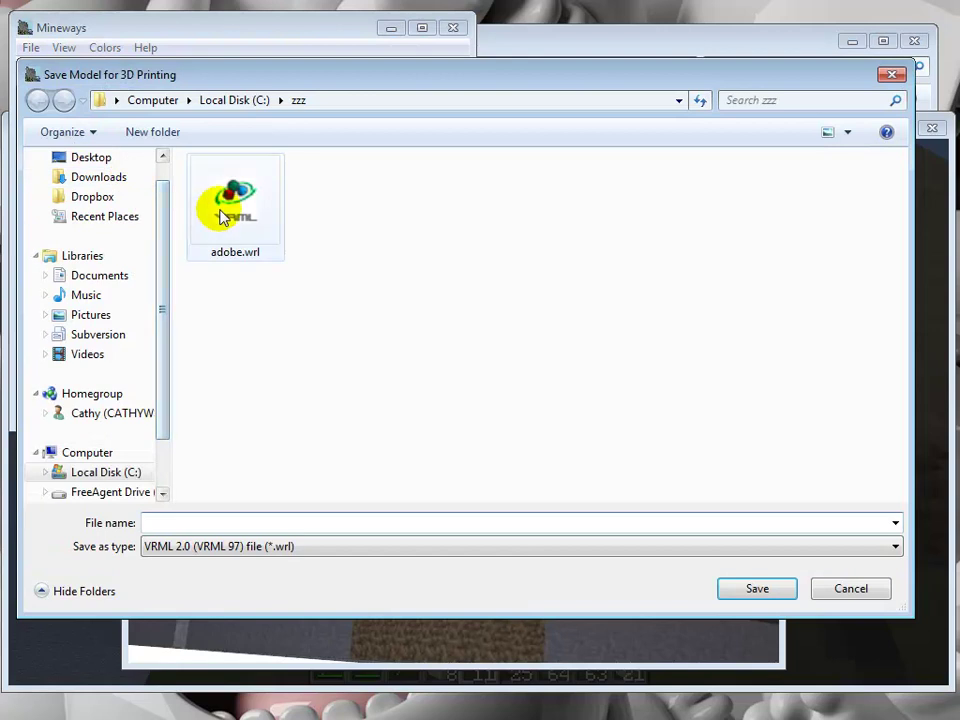
pyautogui.click(222, 218)
pyautogui.click(760, 590)
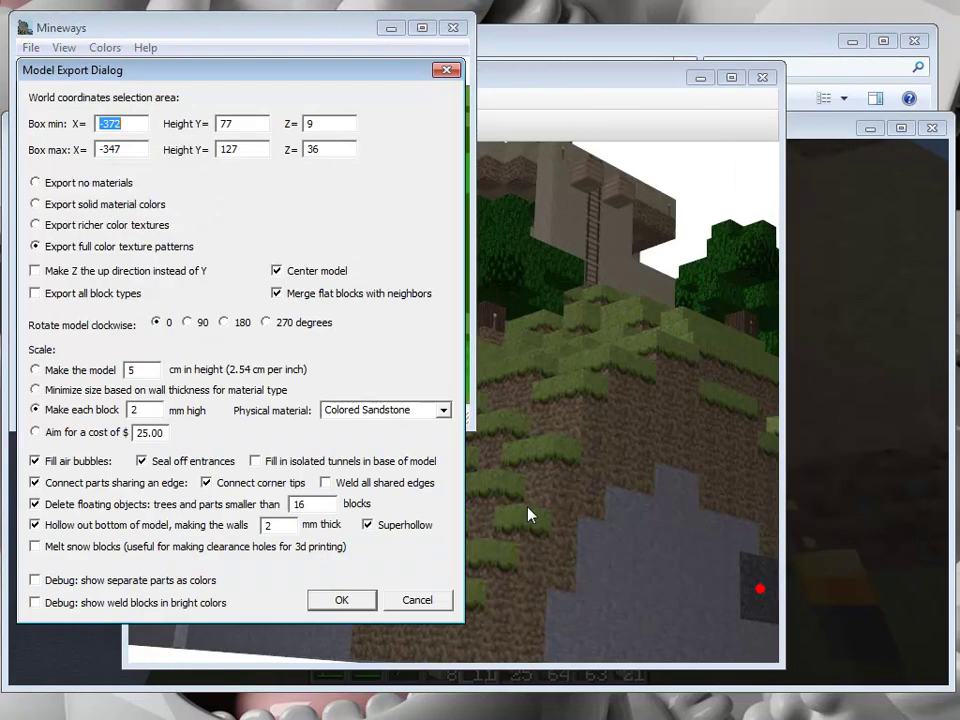
pyautogui.click(256, 463)
pyautogui.click(343, 600)
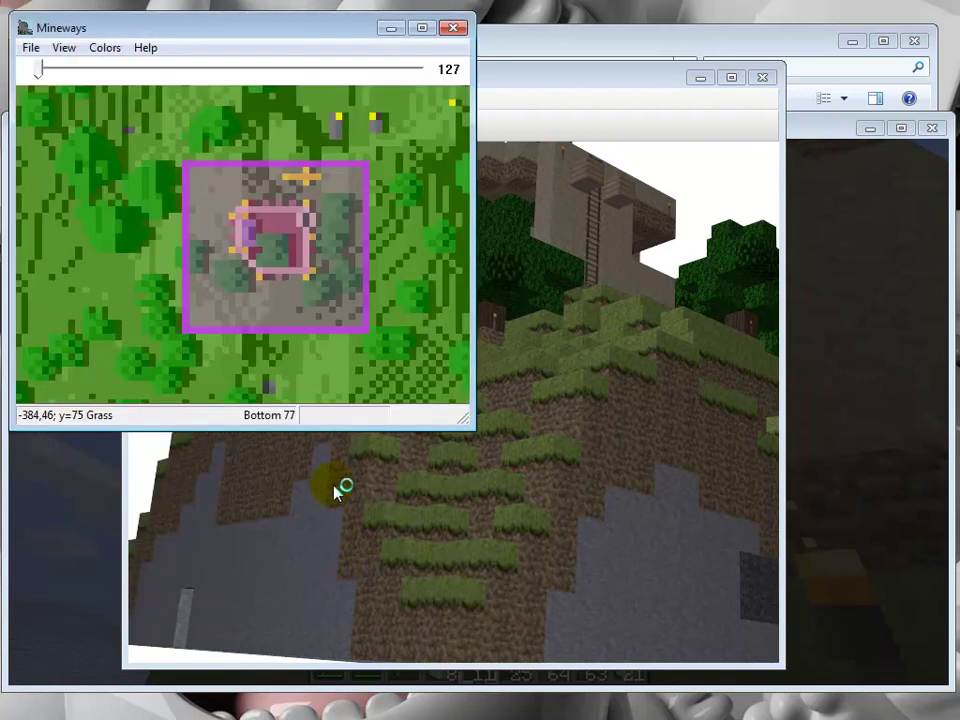
pyautogui.click(403, 531)
# Step: Reload the re-exported adobe.wrl in the viewer and orbit to see its underside
pyautogui.click(145, 99)
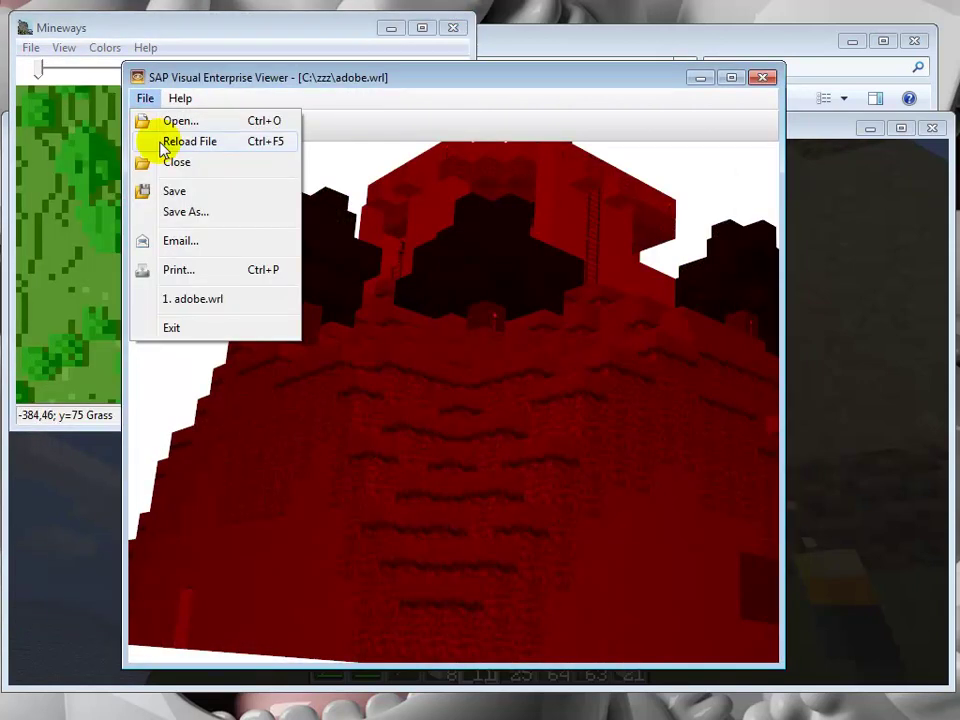
pyautogui.click(165, 143)
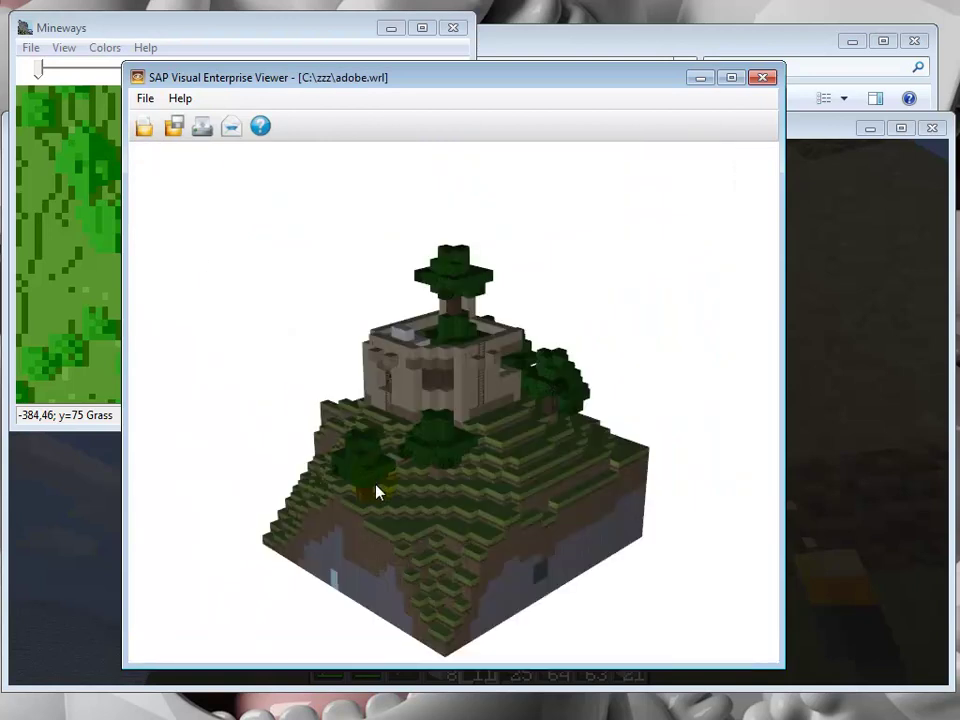
pyautogui.moveTo(376, 563); pyautogui.dragTo(454, 519)
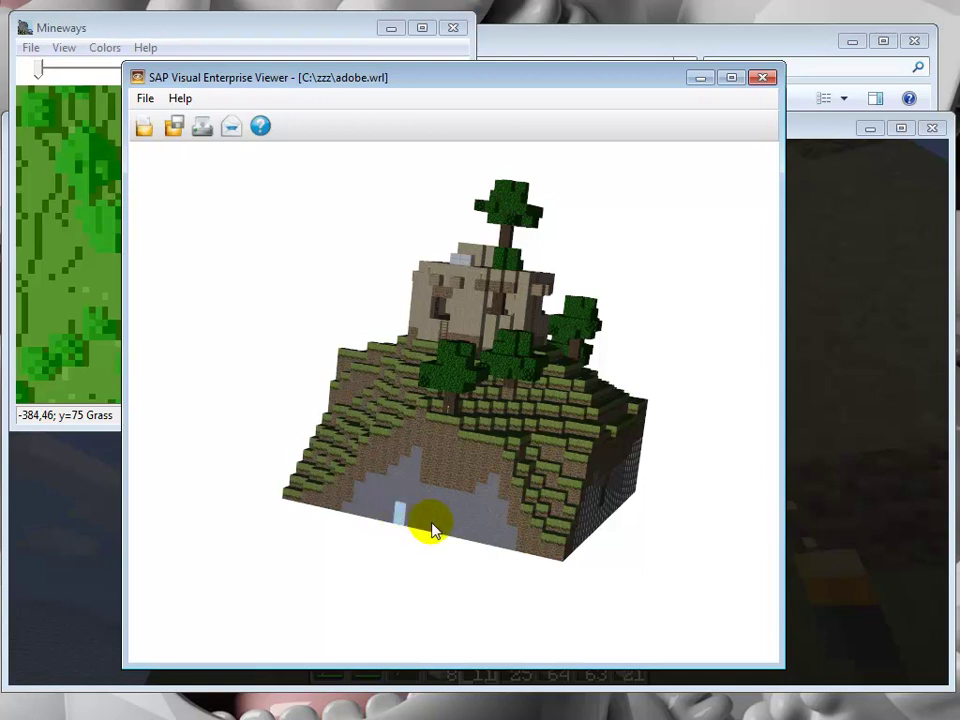
pyautogui.moveTo(443, 512); pyautogui.dragTo(423, 535, button='middle')
pyautogui.moveTo(447, 568); pyautogui.dragTo(412, 388)
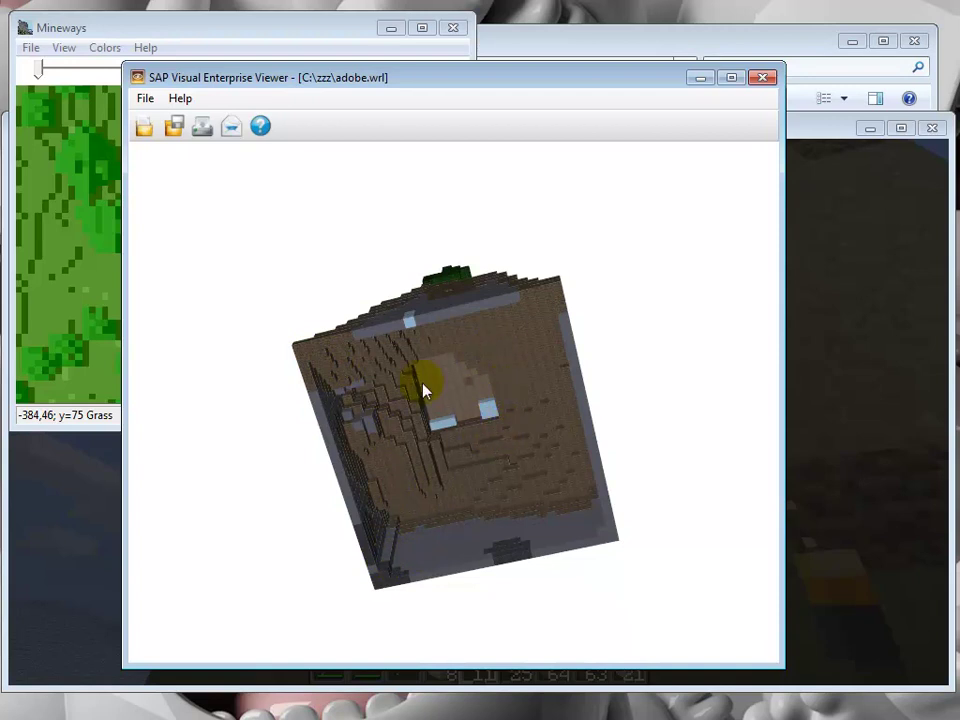
# Step: Rotate and zoom the model to view the hilltop, trees and house from above
pyautogui.moveTo(447, 415); pyautogui.dragTo(424, 441)
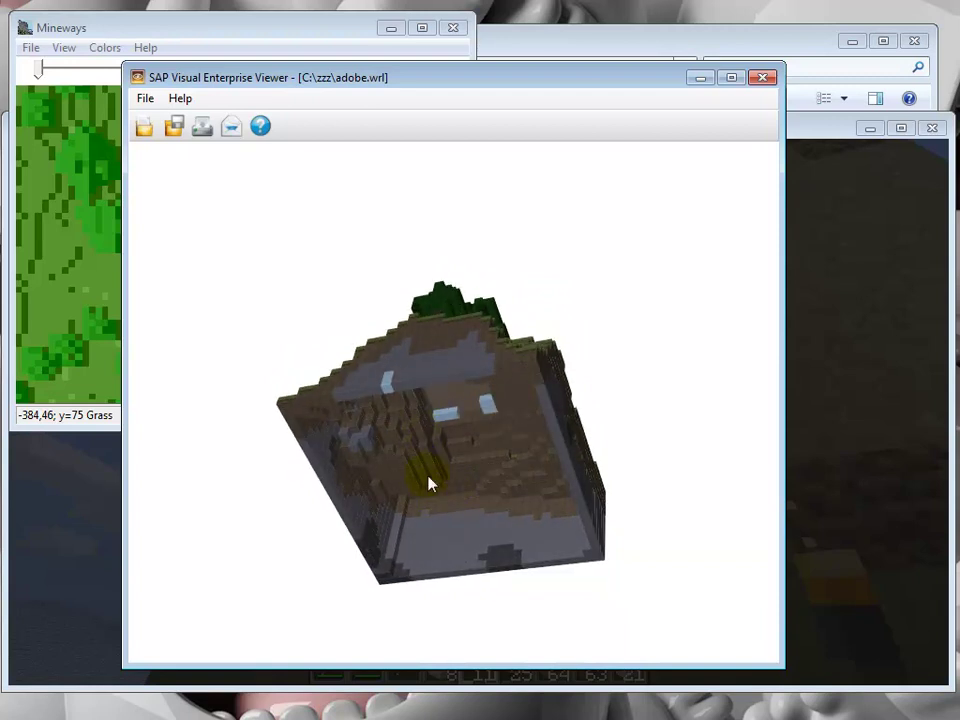
pyautogui.moveTo(489, 440); pyautogui.dragTo(418, 450)
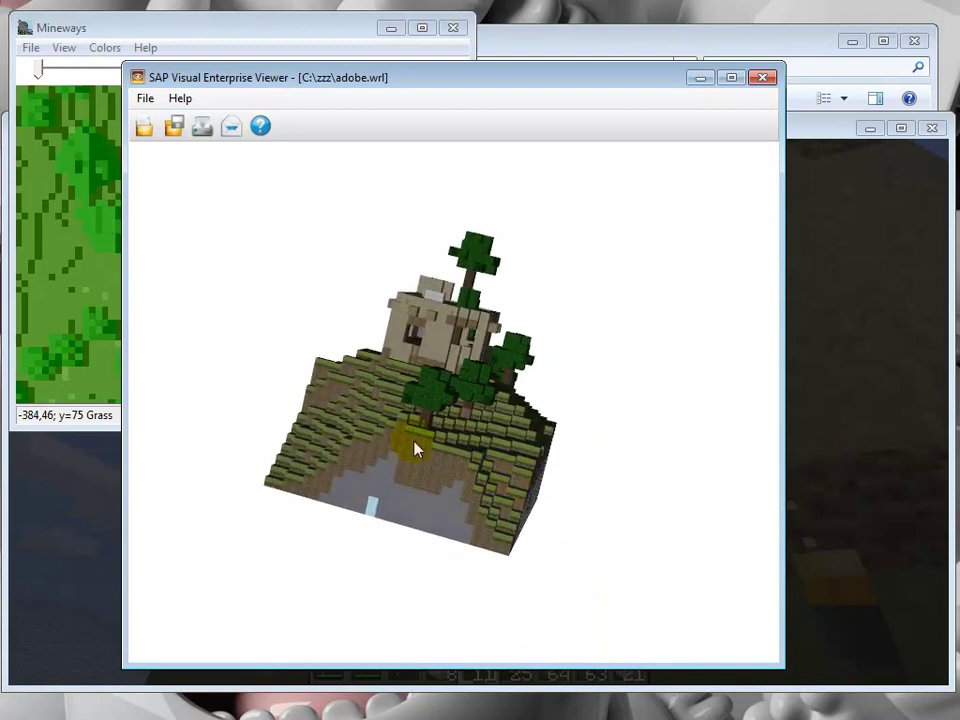
pyautogui.moveTo(388, 378); pyautogui.dragTo(389, 426)
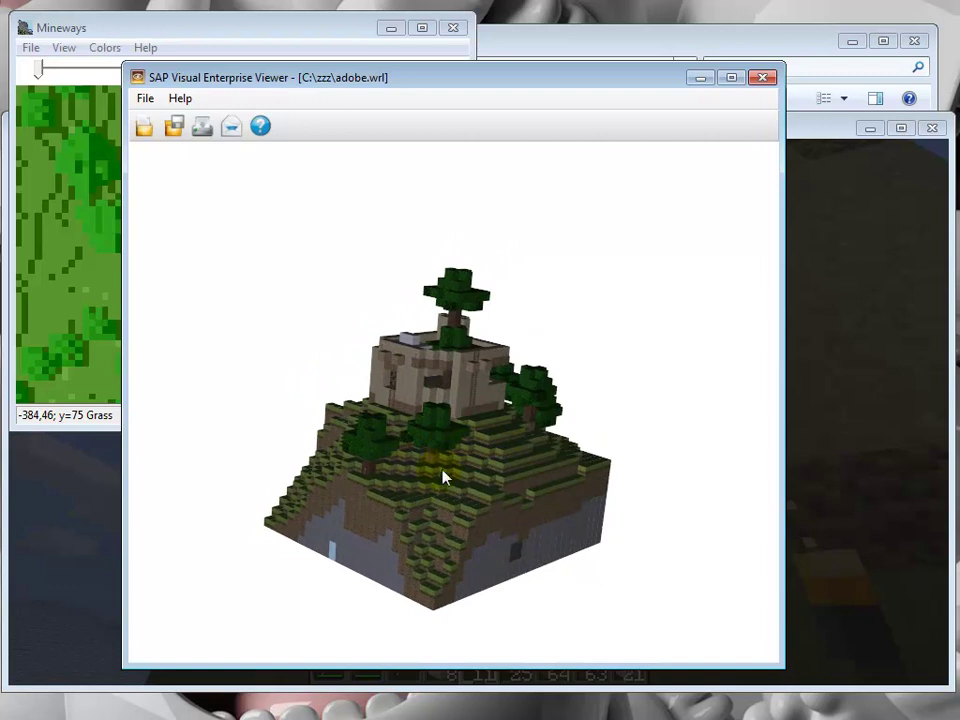
pyautogui.moveTo(445, 478); pyautogui.dragTo(432, 357)
pyautogui.scroll(2, 459, 459)
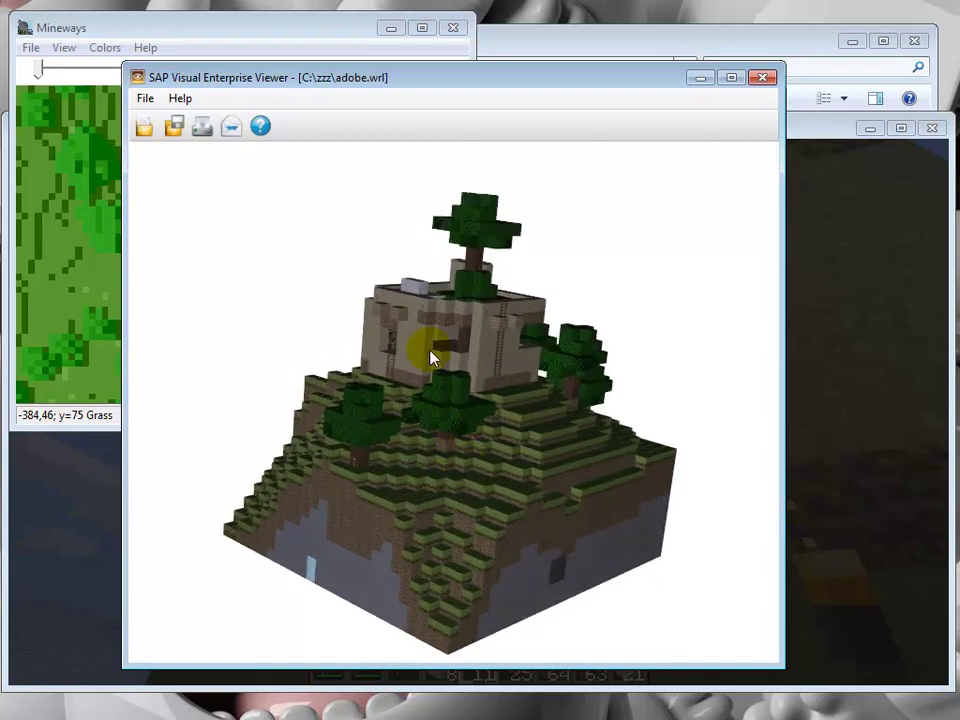
pyautogui.moveTo(316, 388); pyautogui.dragTo(231, 497)
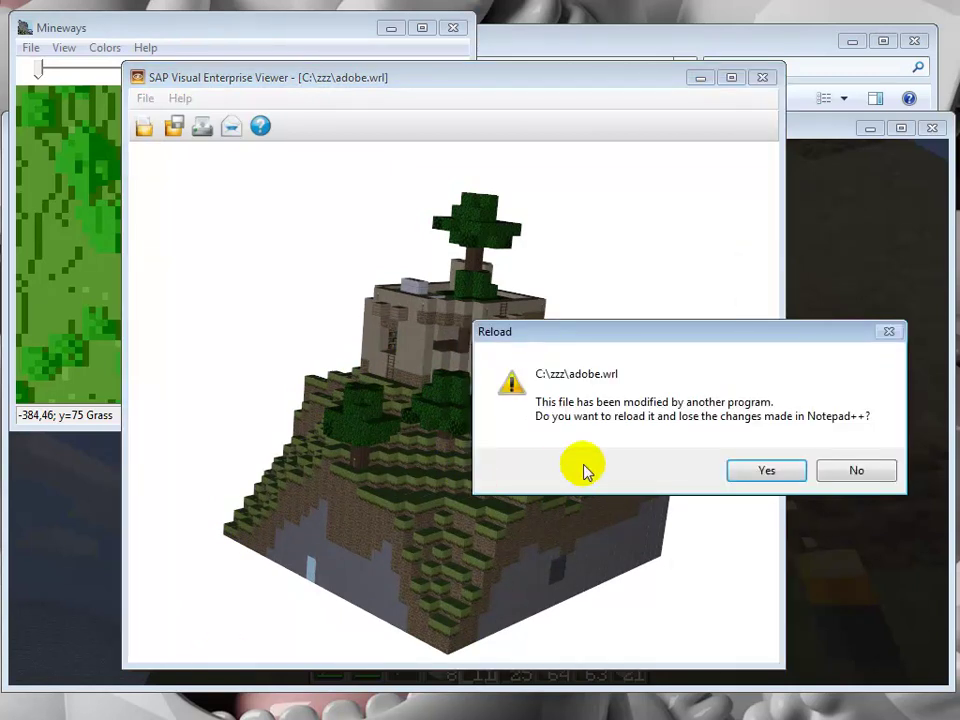
# Step: Reload the changed adobe.wrl and highlight the $20.19 full color sandstone cost estimate
pyautogui.click(768, 471)
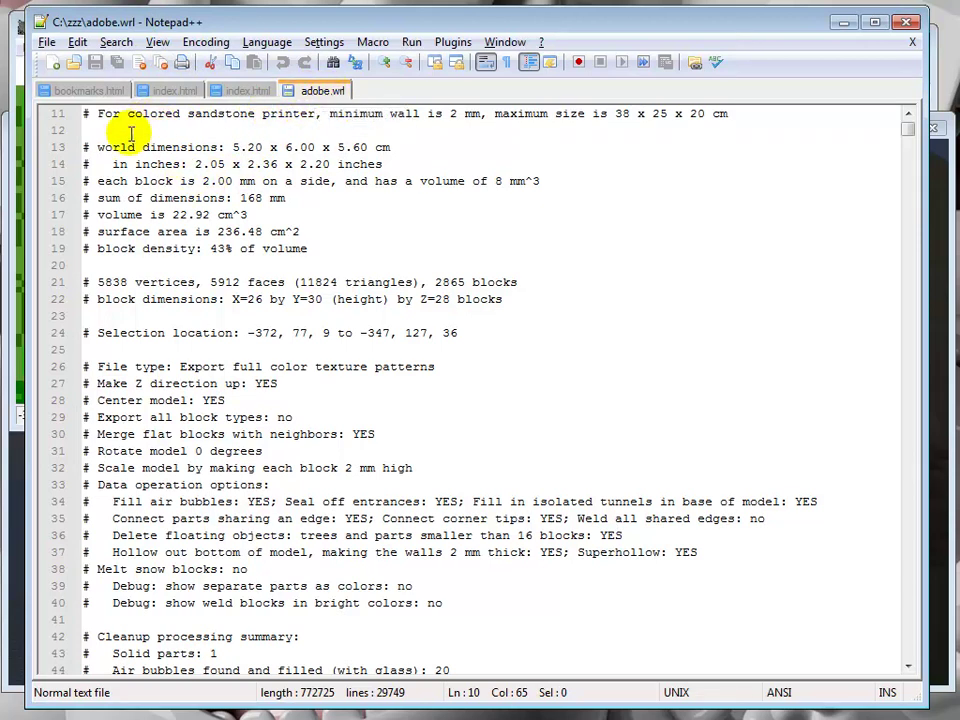
pyautogui.scroll(1, 215, 180)
pyautogui.scroll(3, 215, 180)
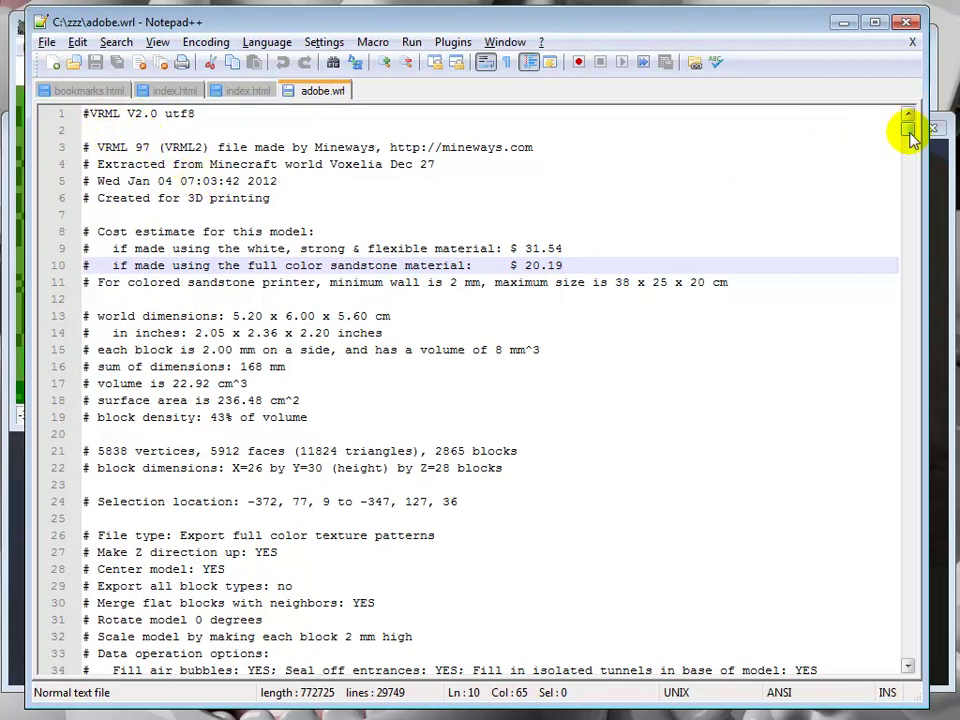
pyautogui.moveTo(907, 129)
pyautogui.mouseDown()
pyautogui.moveTo(909, 163)
pyautogui.moveTo(910, 125)
pyautogui.mouseUp()
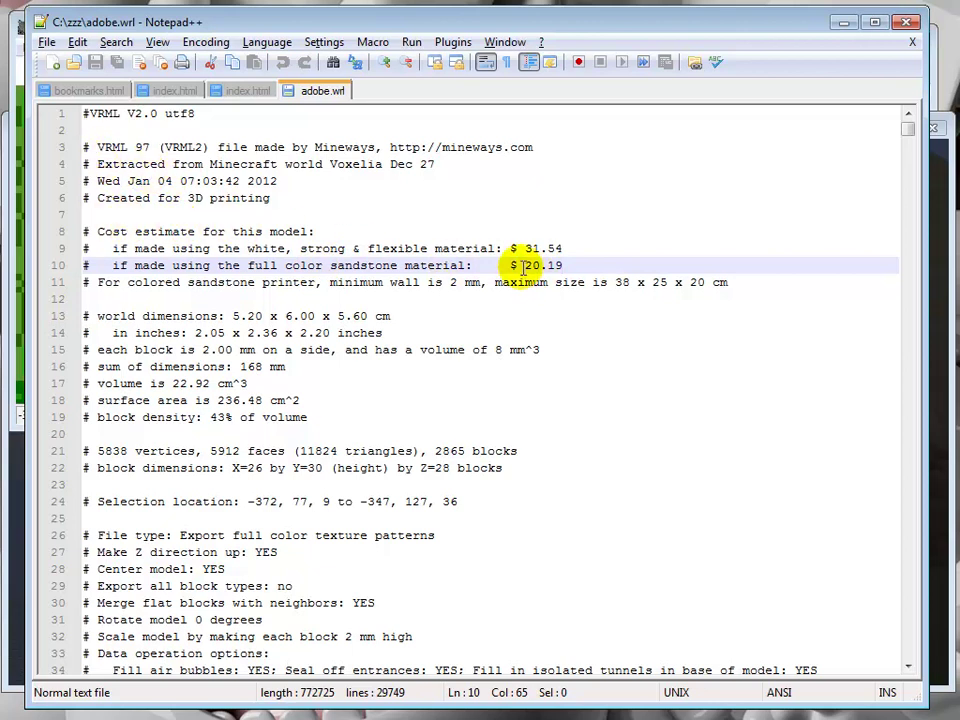
pyautogui.moveTo(112, 265); pyautogui.dragTo(562, 265)
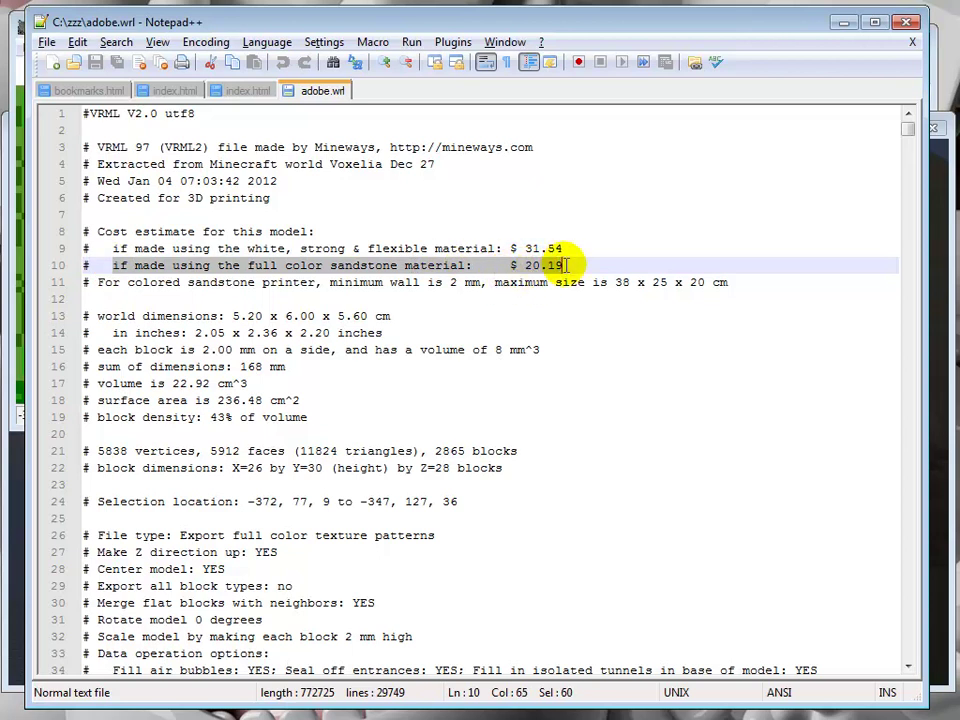
pyautogui.click(560, 266)
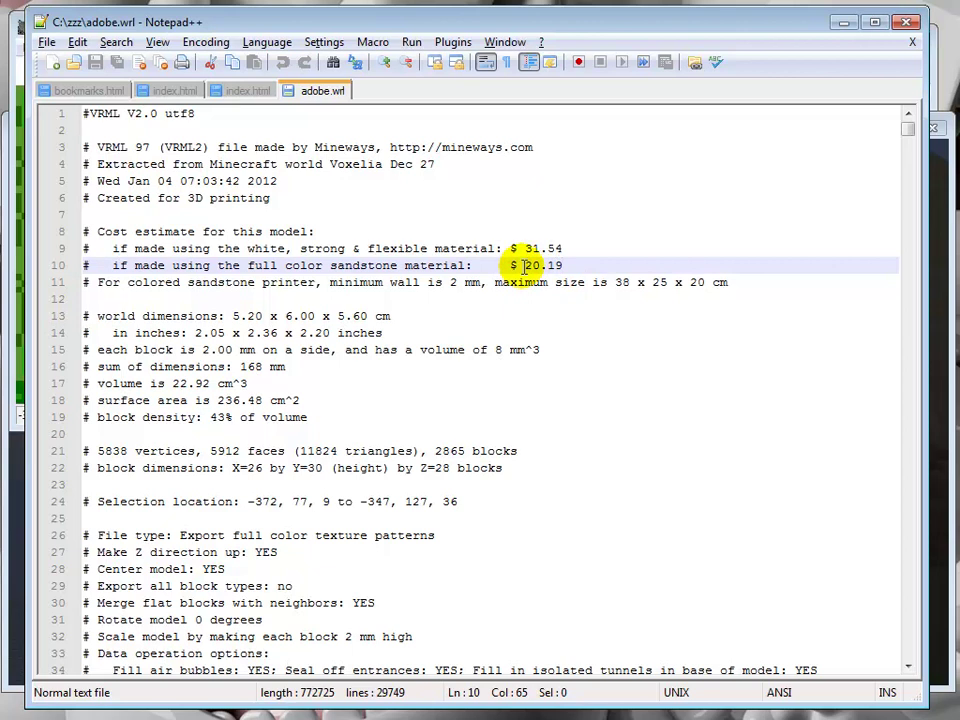
pyautogui.moveTo(526, 266); pyautogui.dragTo(562, 266)
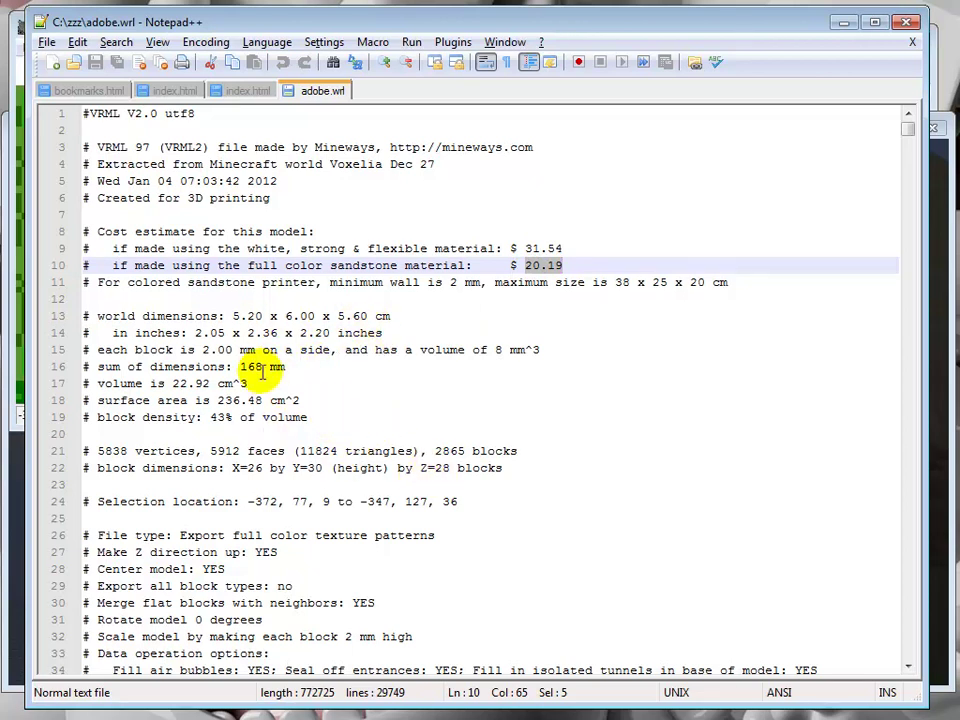
# Step: Highlight the selection location coordinates on line 24 of the header
pyautogui.scroll(-1, 380, 368)
pyautogui.scroll(-3, 300, 400)
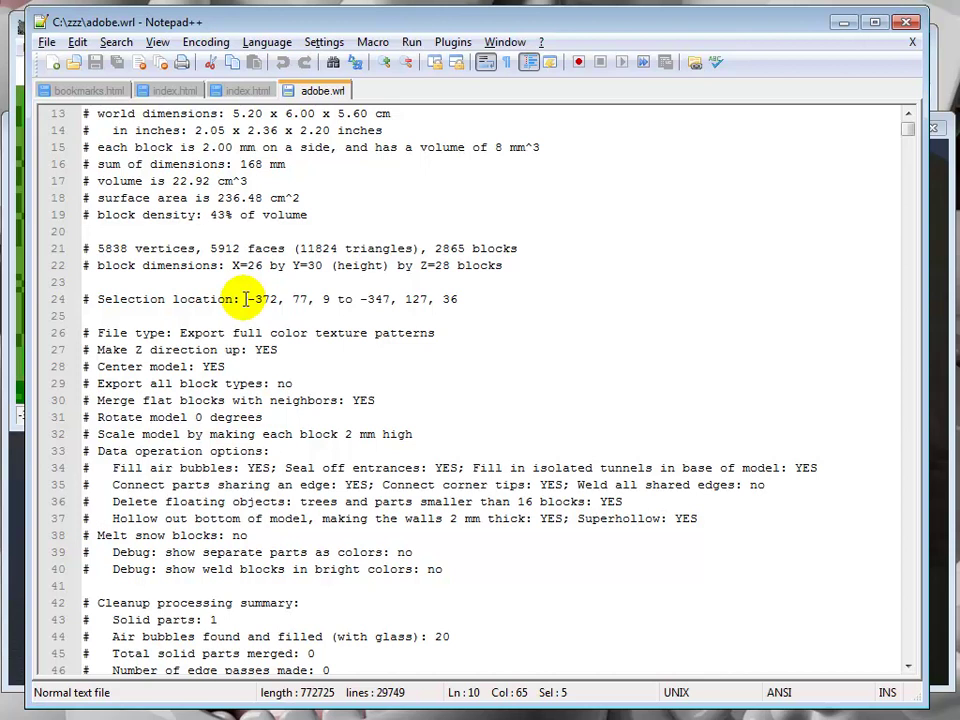
pyautogui.moveTo(246, 299); pyautogui.dragTo(458, 299)
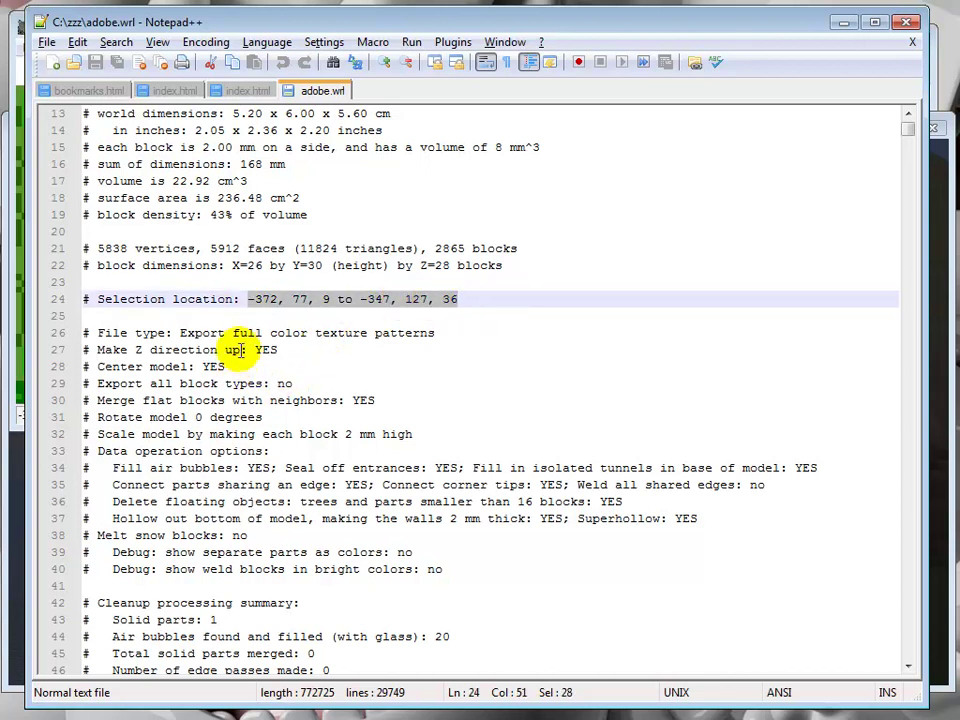
pyautogui.scroll(-3, 256, 545)
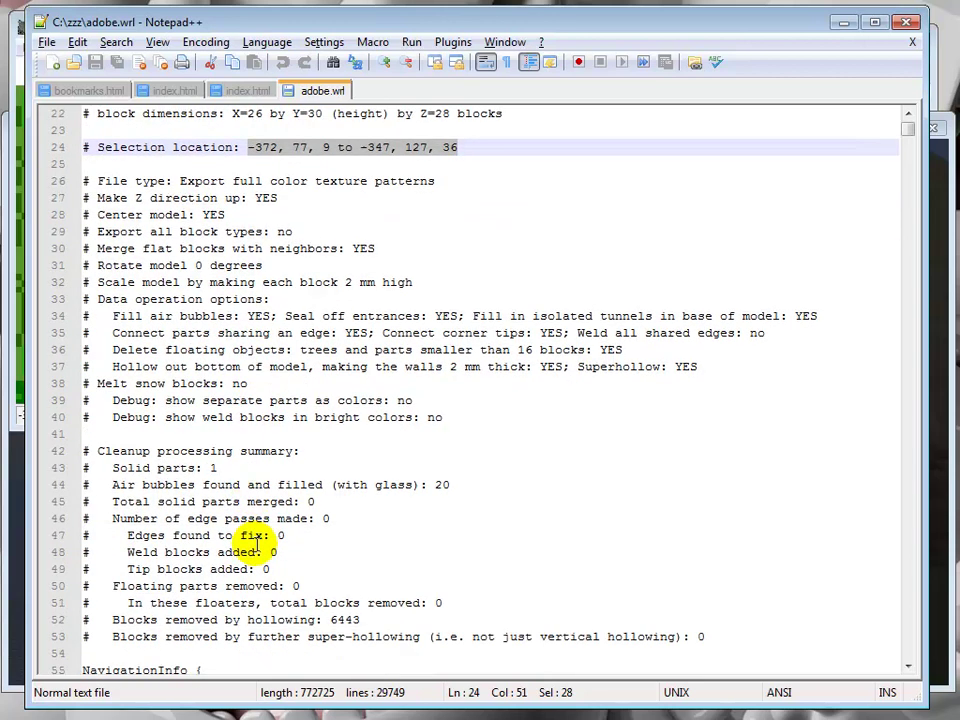
pyautogui.scroll(7, 256, 545)
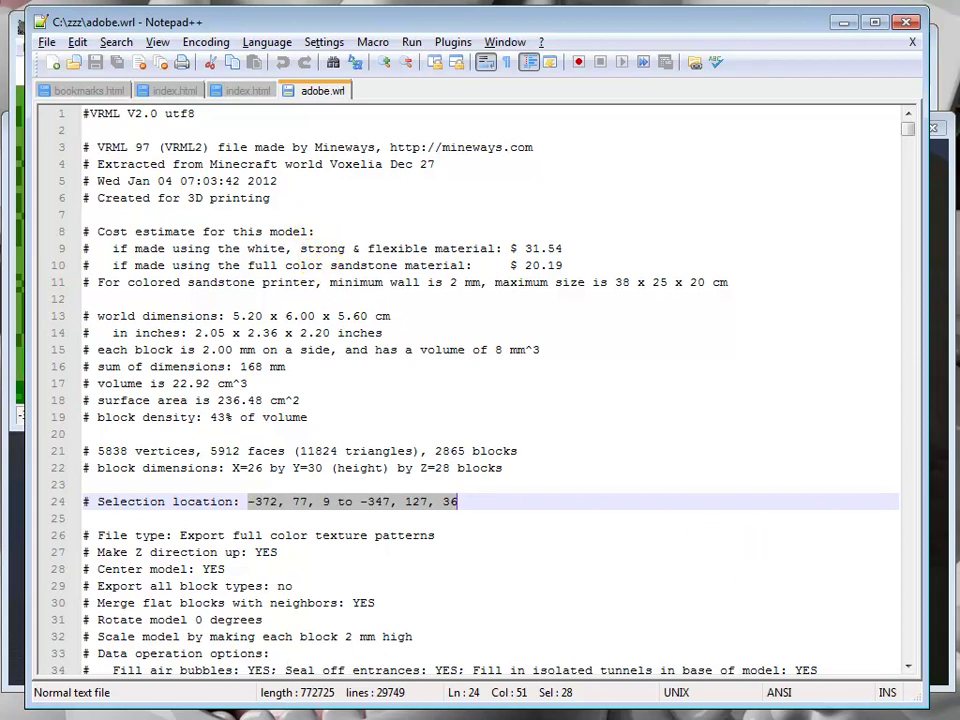
# Step: Compress adobe.png and adobe.wrl into a ZIP archive named adobe.zip
pyautogui.hotkey('alt', 'Tab')
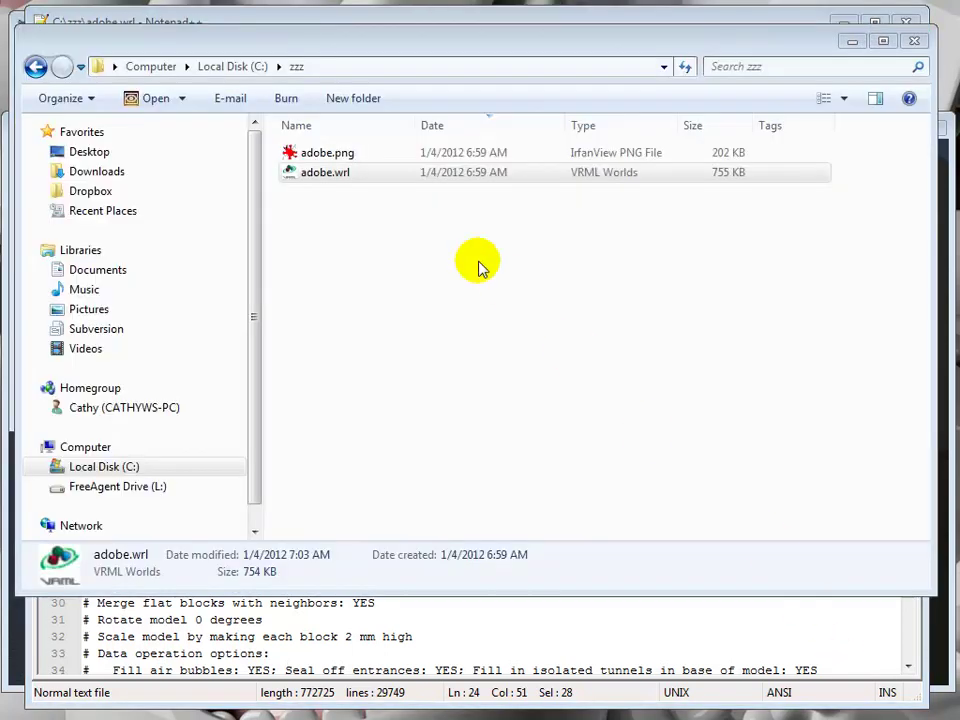
pyautogui.click(330, 160)
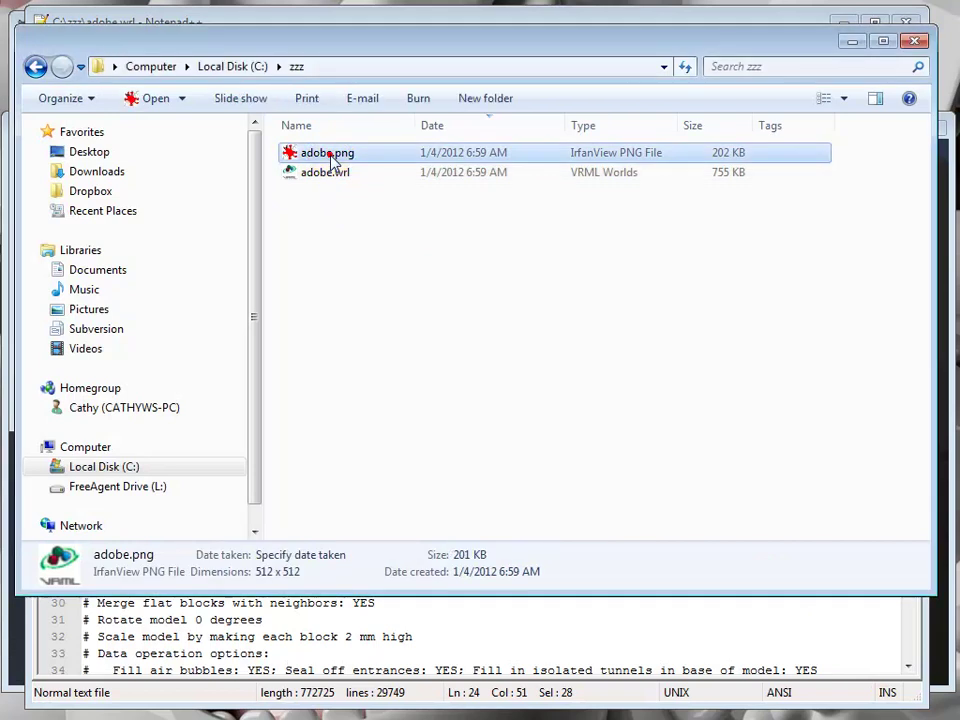
pyautogui.keyDown('shift'); pyautogui.click(328, 170); pyautogui.keyUp('shift')
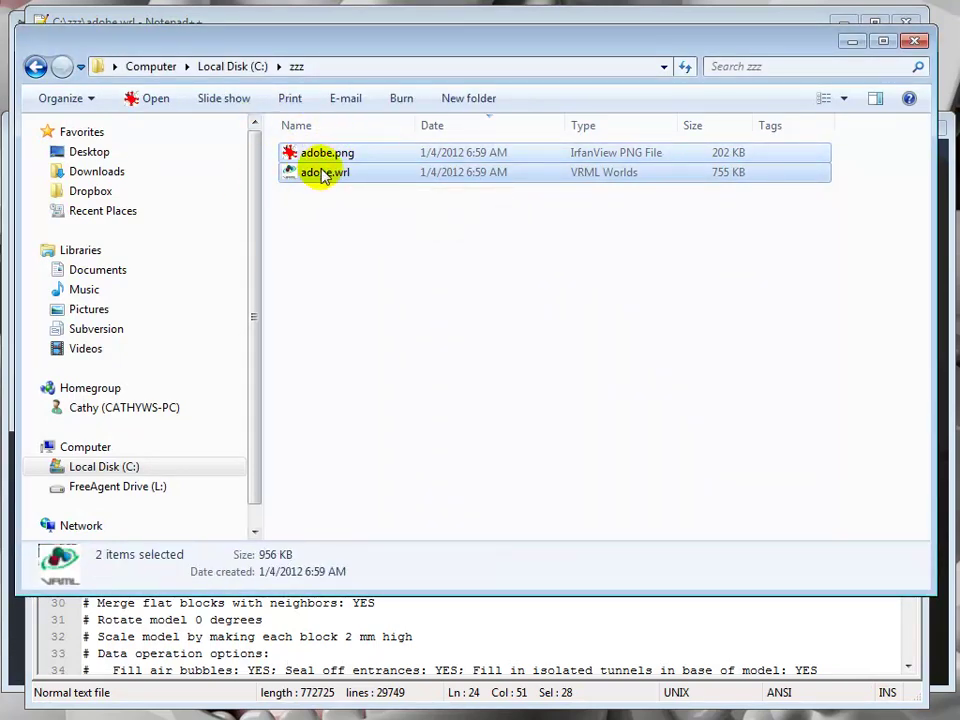
pyautogui.rightClick(322, 177)
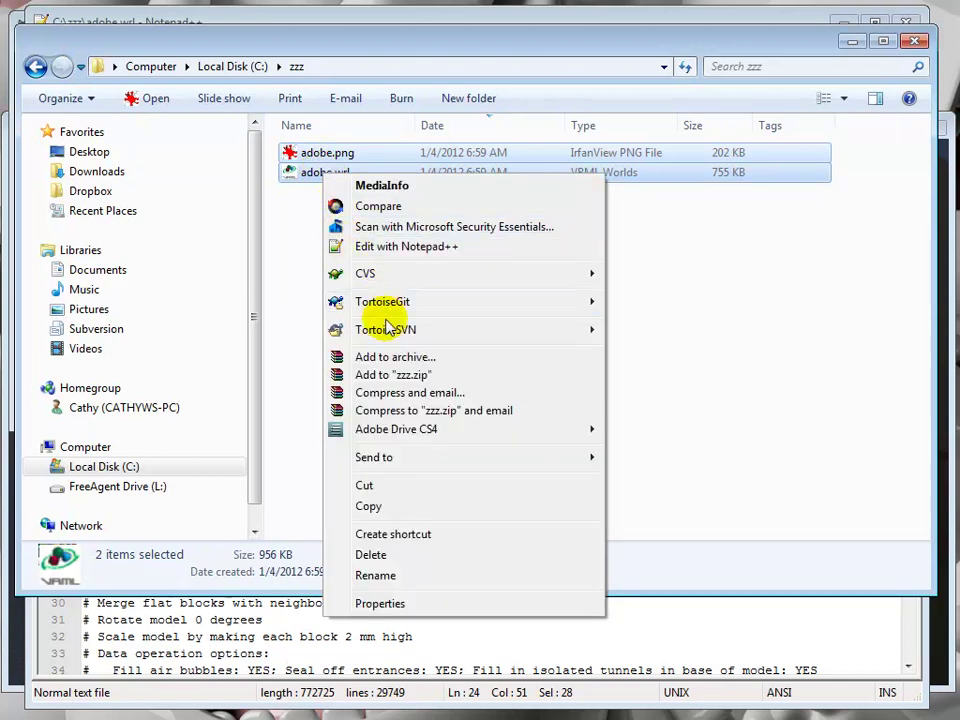
pyautogui.click(386, 357)
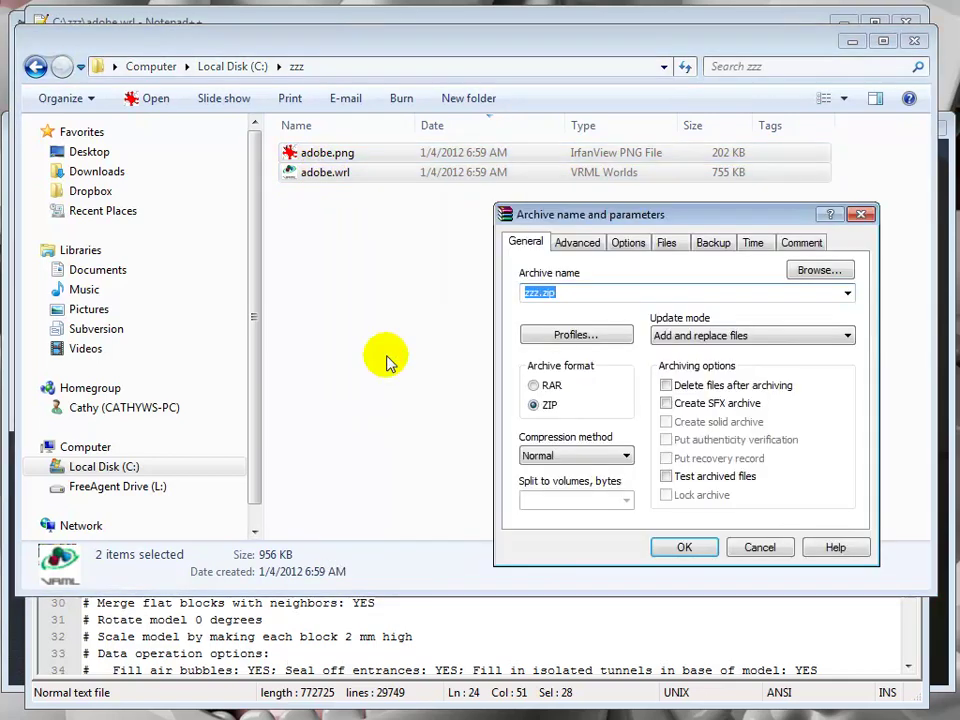
pyautogui.press('Return')
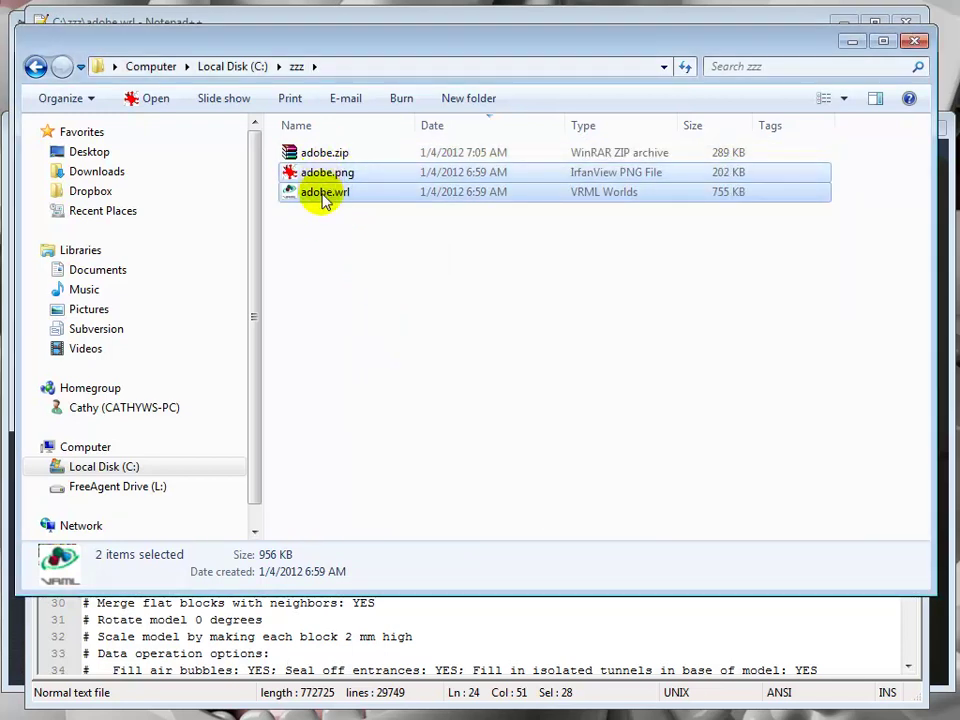
# Step: Compare the file details of adobe.wrl, adobe.zip and adobe.png
pyautogui.click(323, 195)
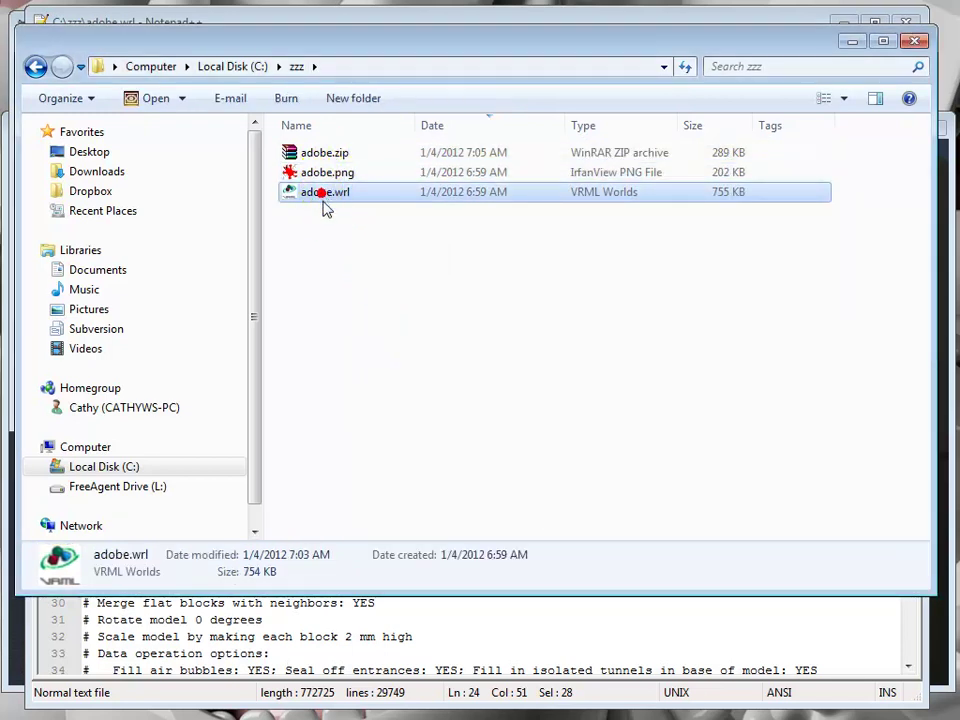
pyautogui.click(326, 153)
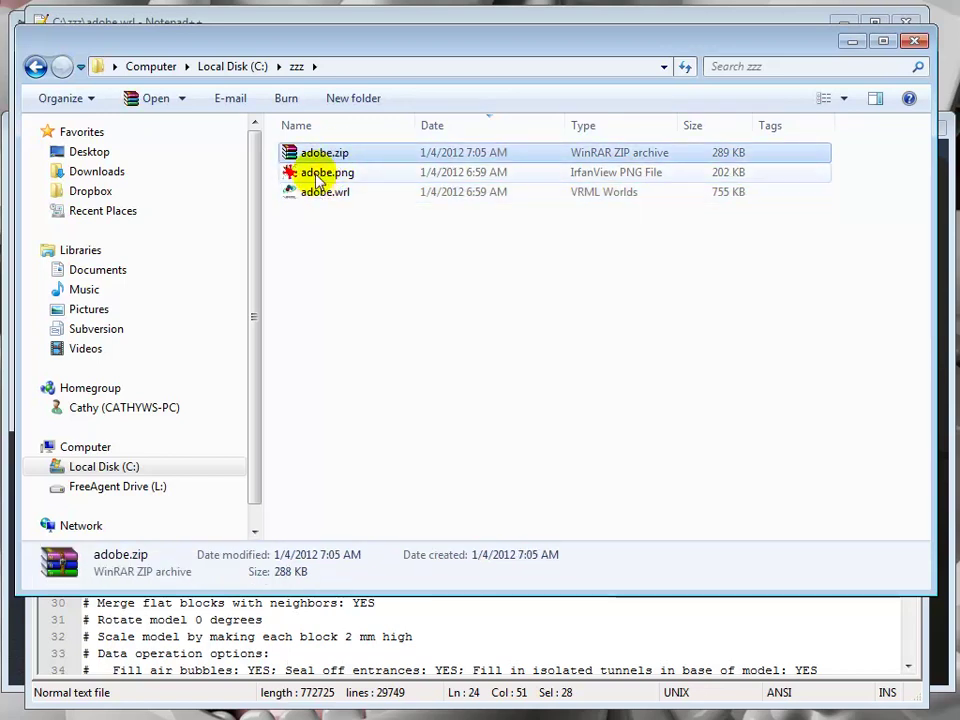
pyautogui.click(316, 177)
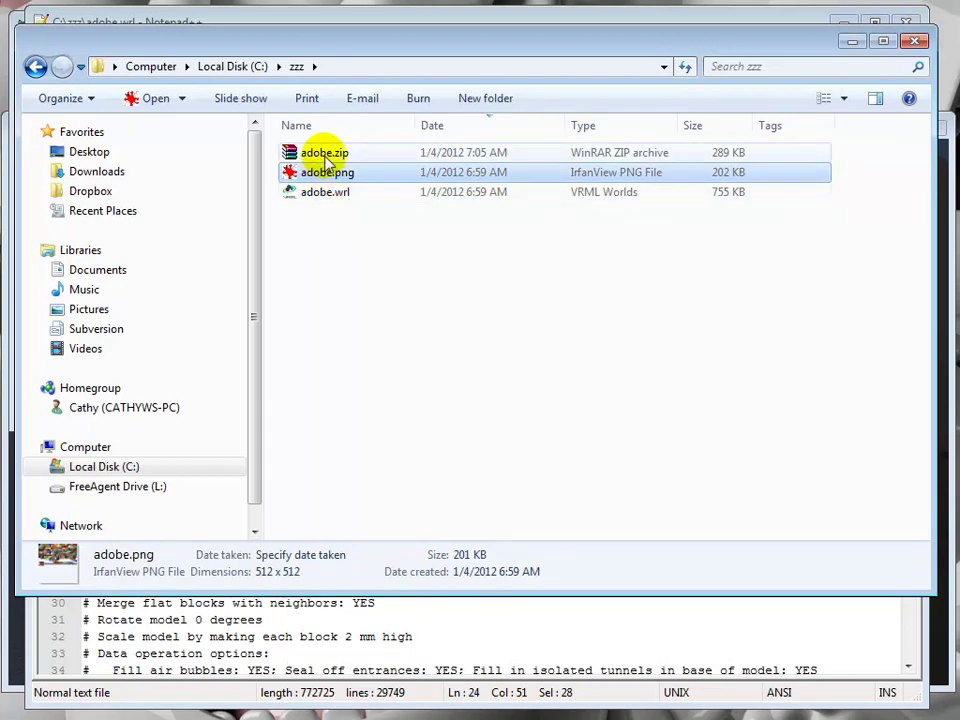
pyautogui.click(320, 152)
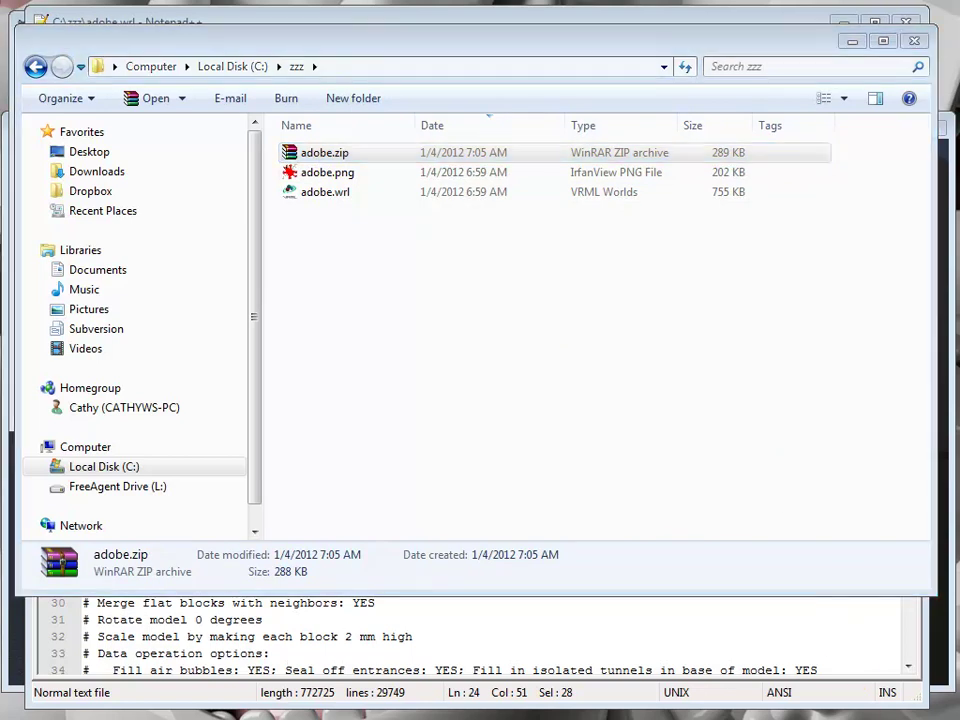
# Step: Upload adobe.zip to Shapeways with the title 'Adobe Abode'
pyautogui.hotkey('alt', 'Tab')
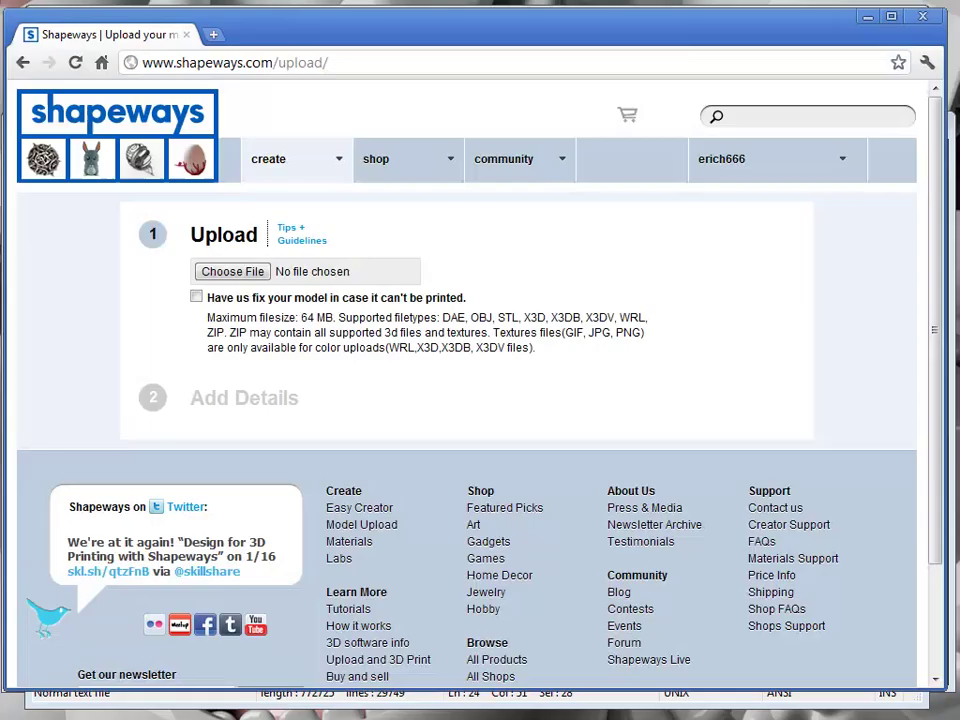
pyautogui.click(235, 272)
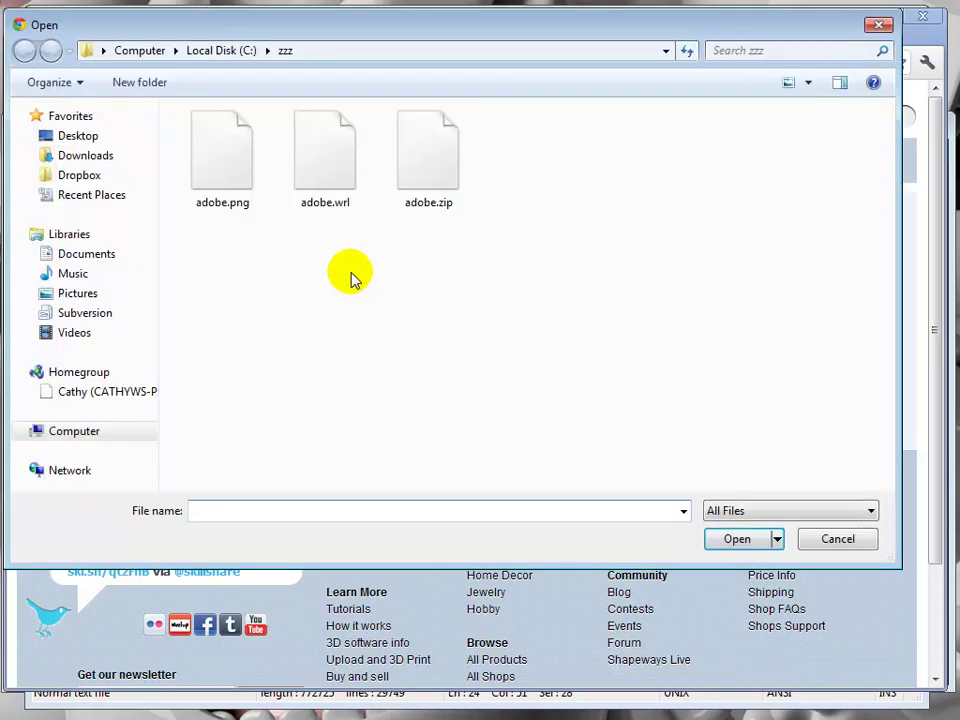
pyautogui.click(432, 204)
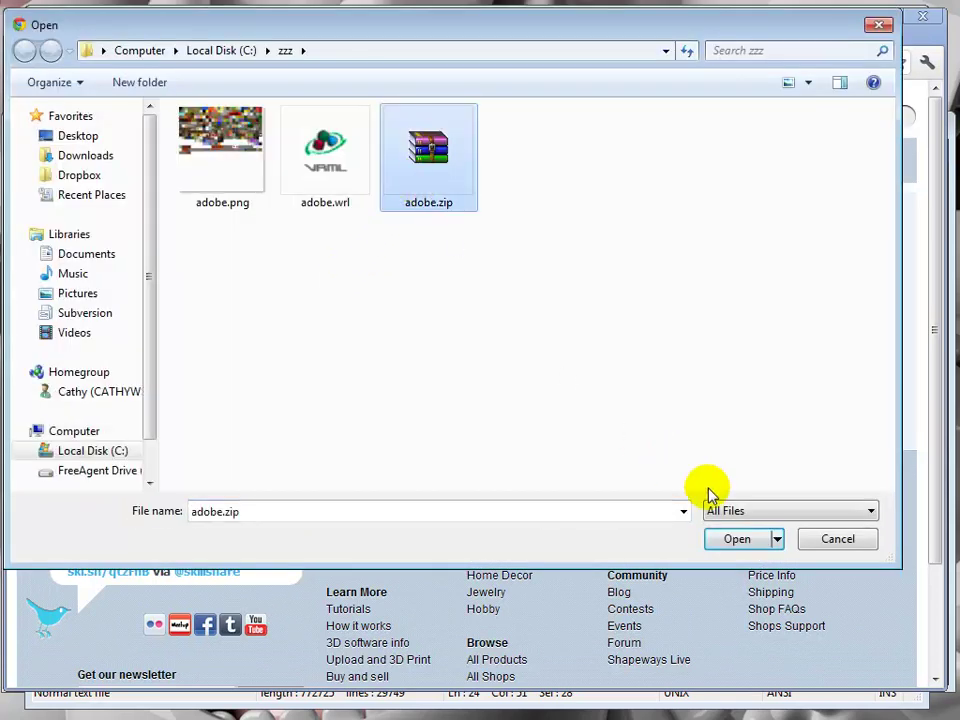
pyautogui.click(731, 539)
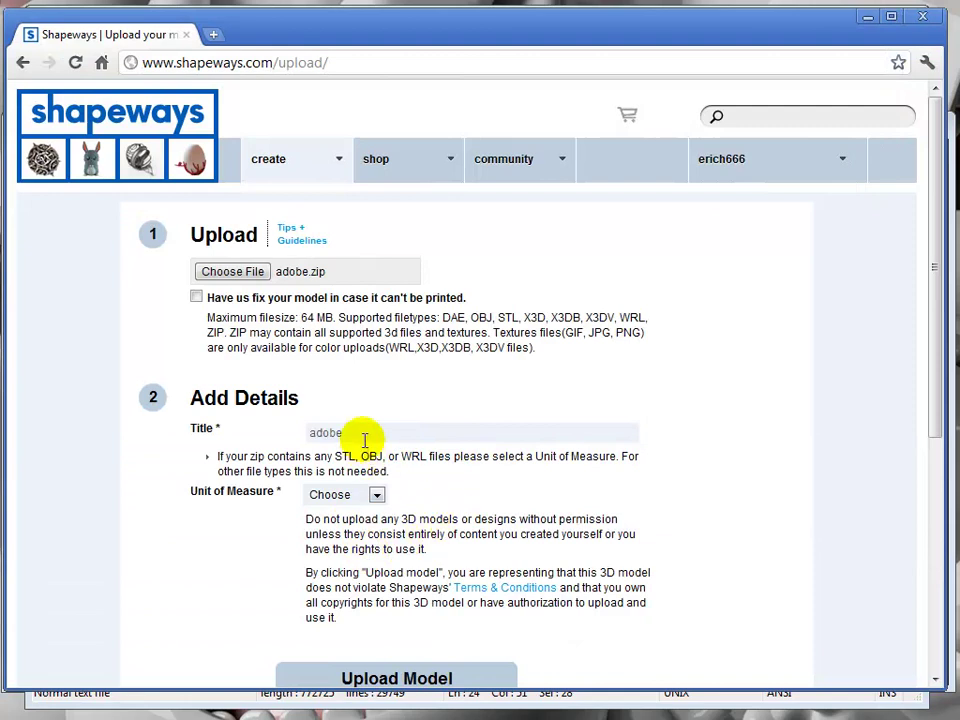
pyautogui.moveTo(360, 433); pyautogui.dragTo(281, 423)
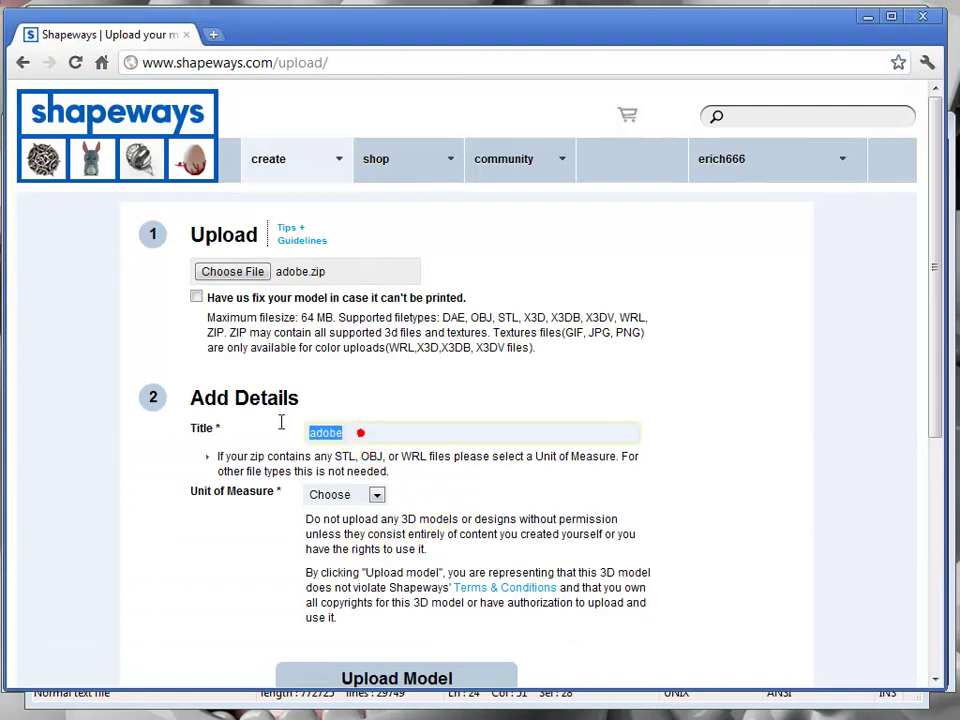
pyautogui.write('A')
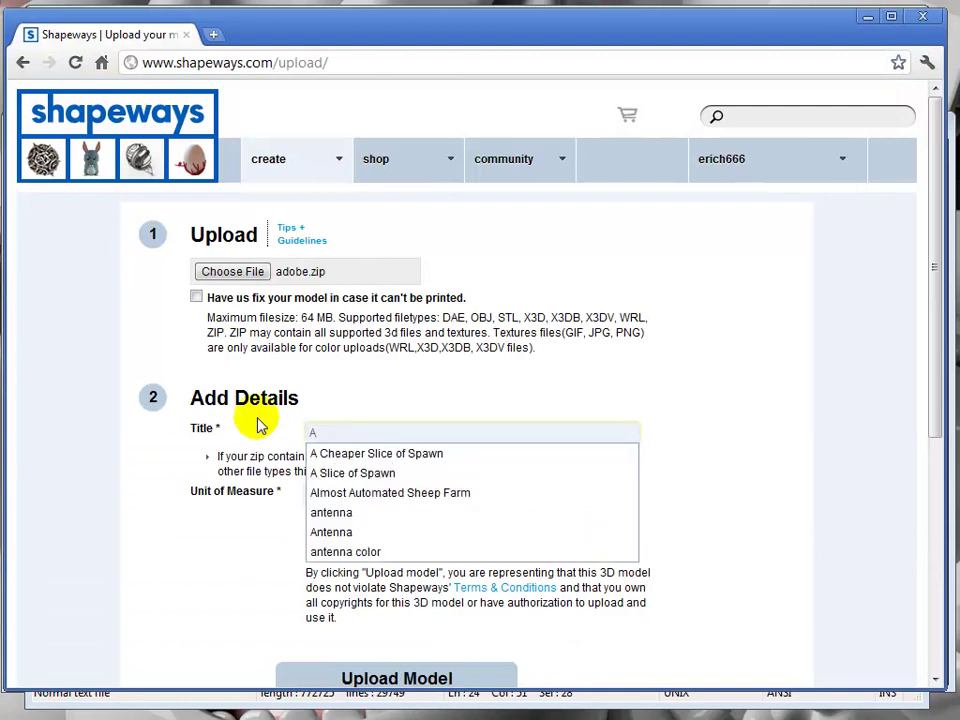
pyautogui.write('dobe Abode')
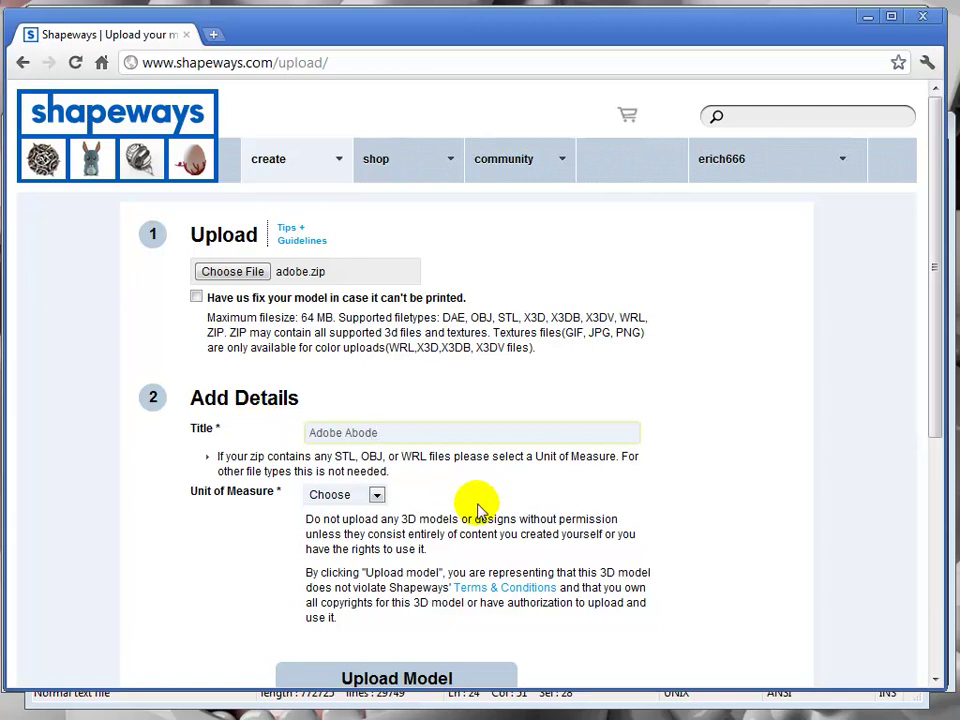
pyautogui.click(396, 680)
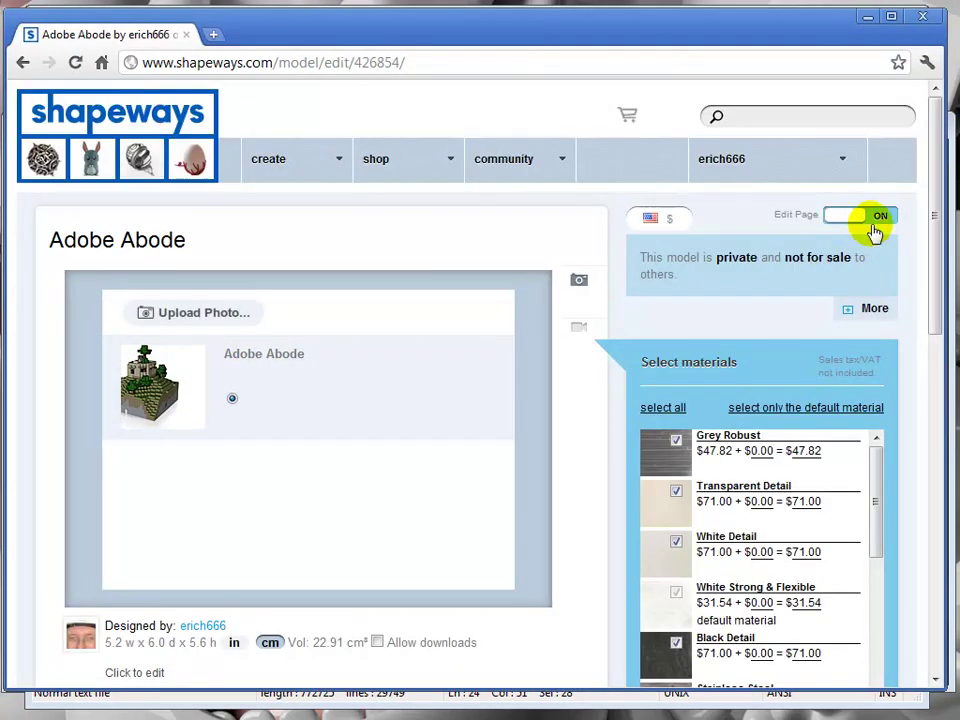
# Step: Make Adobe Abode public, offered for sale to others, and downloadable
pyautogui.click(880, 216)
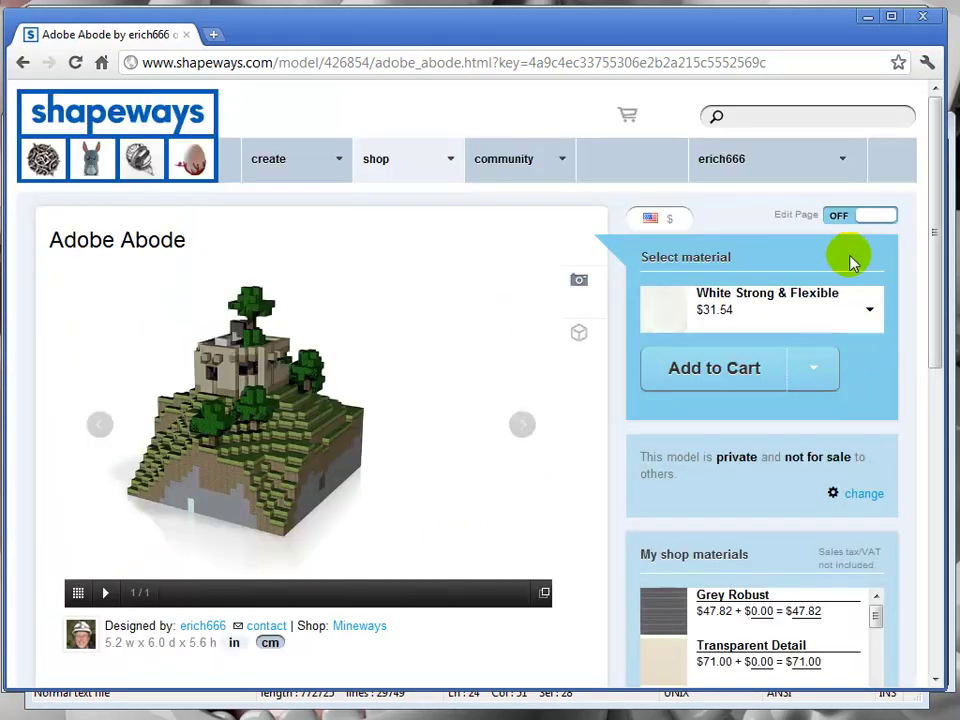
pyautogui.click(862, 500)
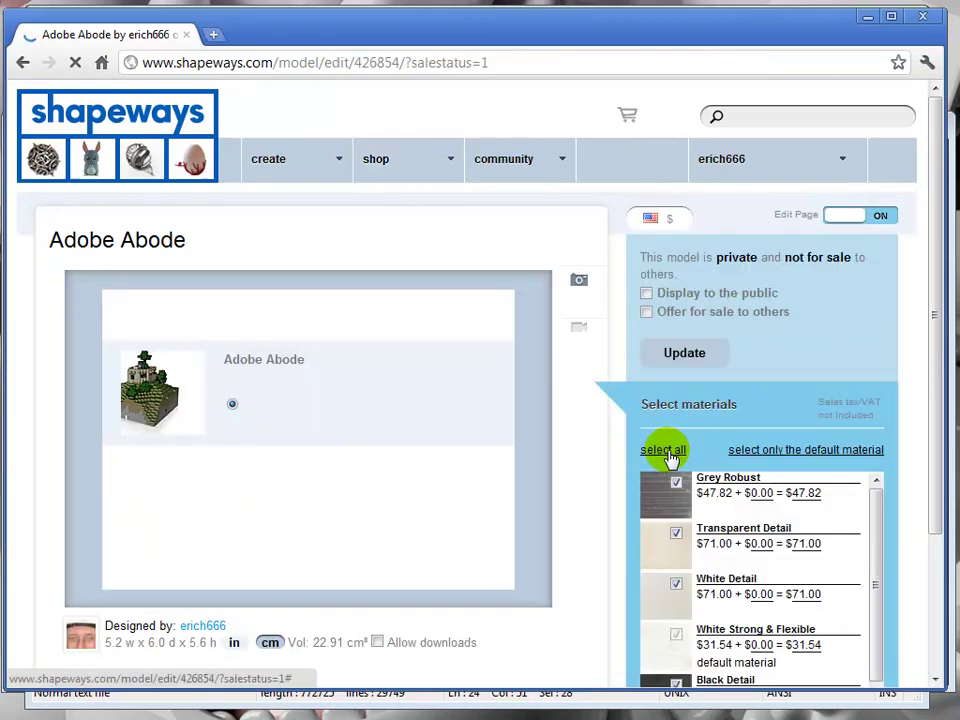
pyautogui.click(646, 294)
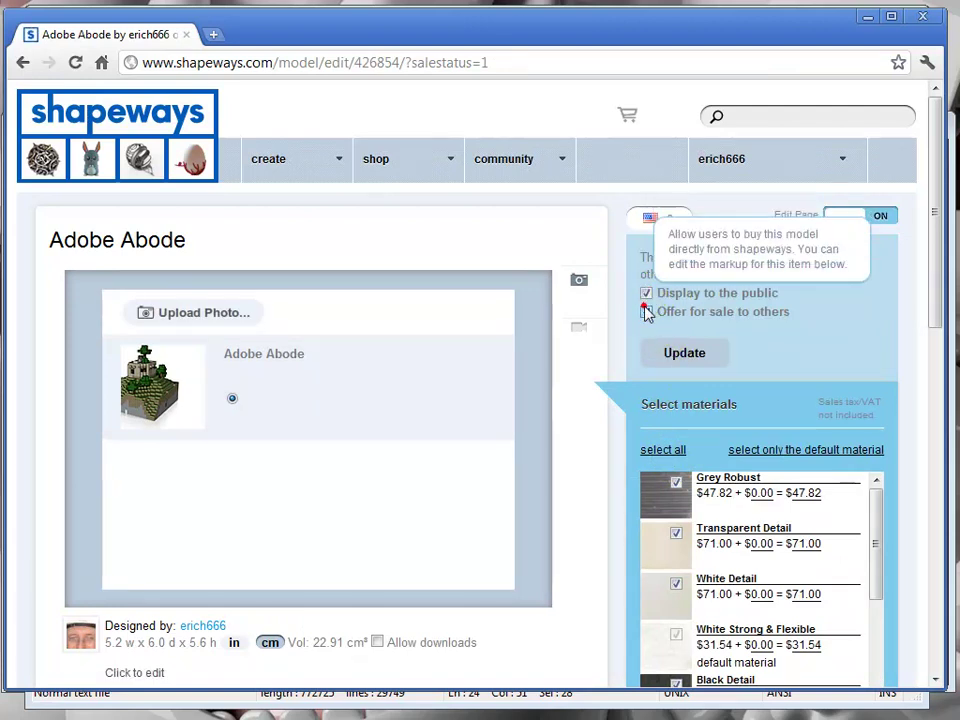
pyautogui.click(646, 311)
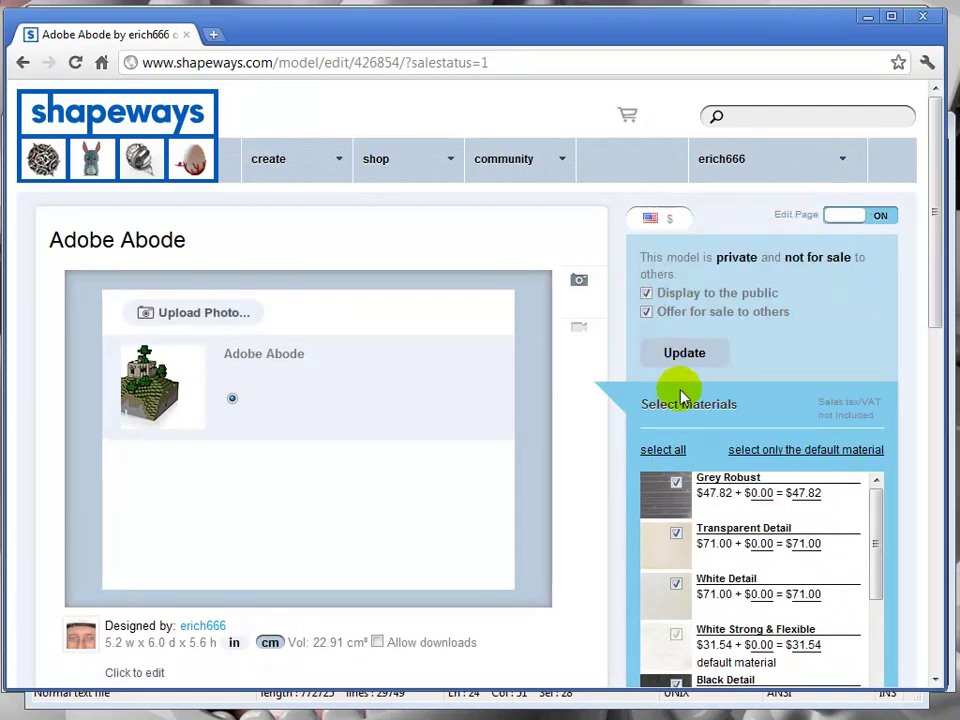
pyautogui.click(378, 643)
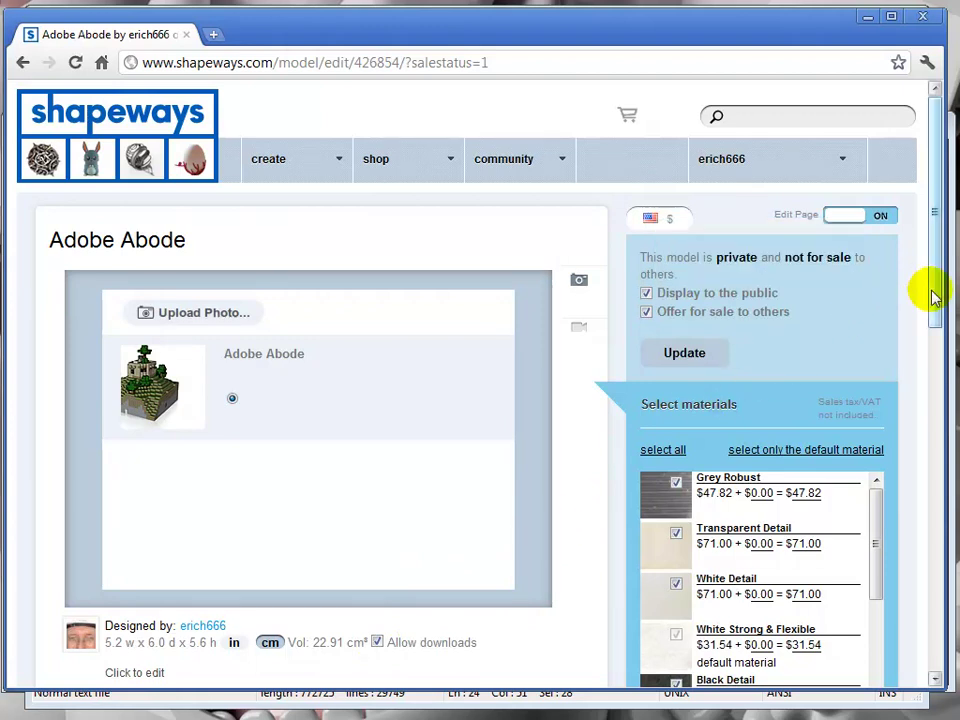
# Step: Keep only the default Full Color Sandstone ($20.18) material checked, clearing all others
pyautogui.moveTo(932, 296); pyautogui.dragTo(937, 388)
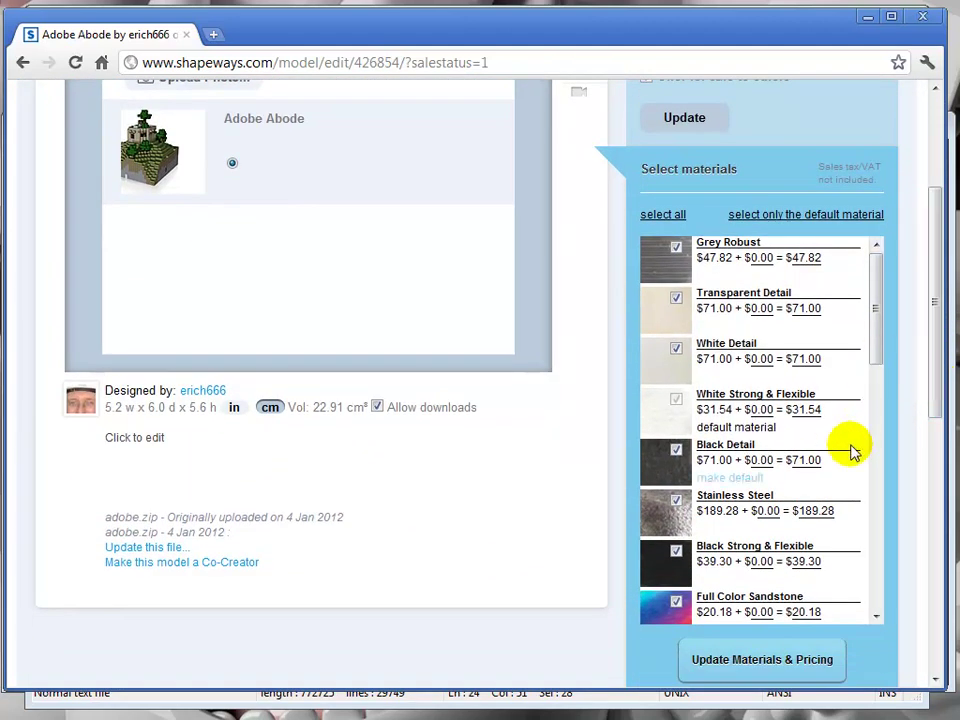
pyautogui.moveTo(883, 364); pyautogui.dragTo(755, 405)
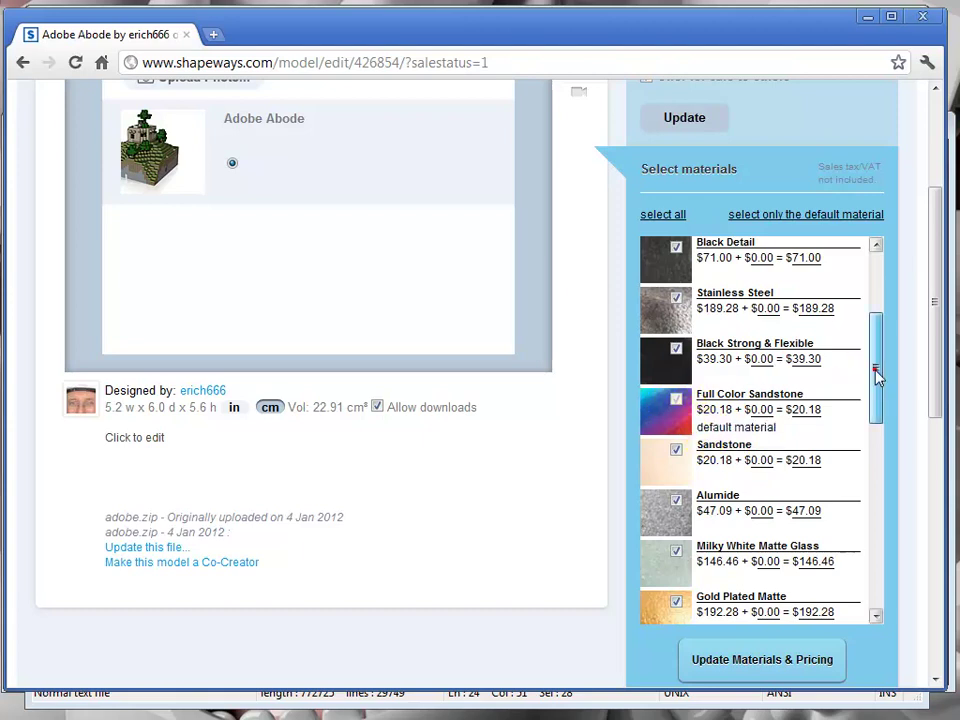
pyautogui.moveTo(876, 375); pyautogui.dragTo(879, 306)
pyautogui.click(816, 214)
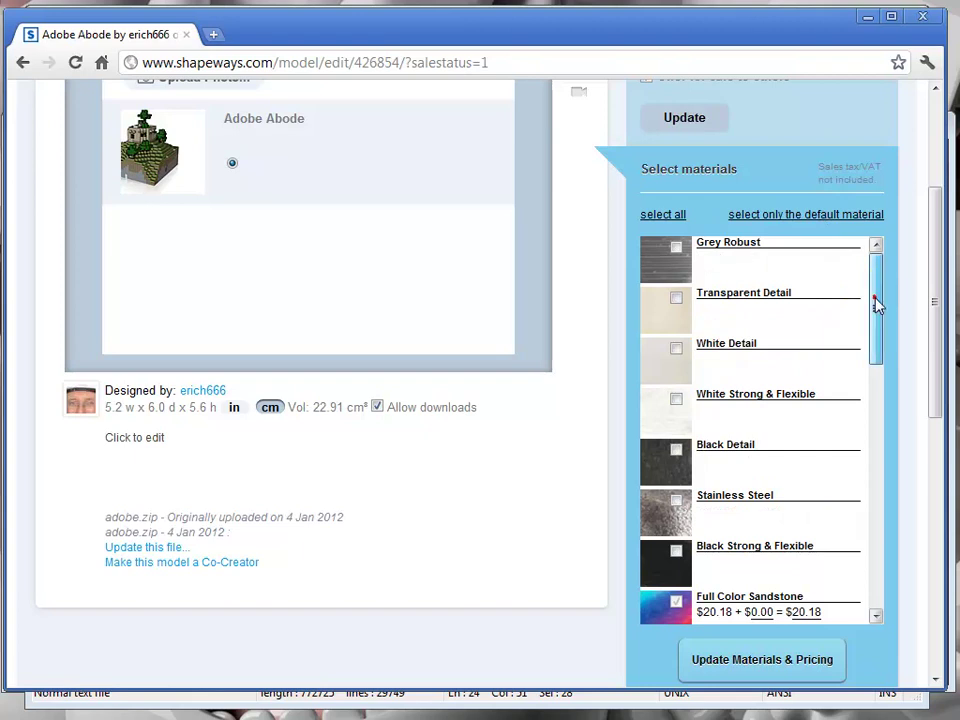
pyautogui.moveTo(874, 303); pyautogui.dragTo(876, 480)
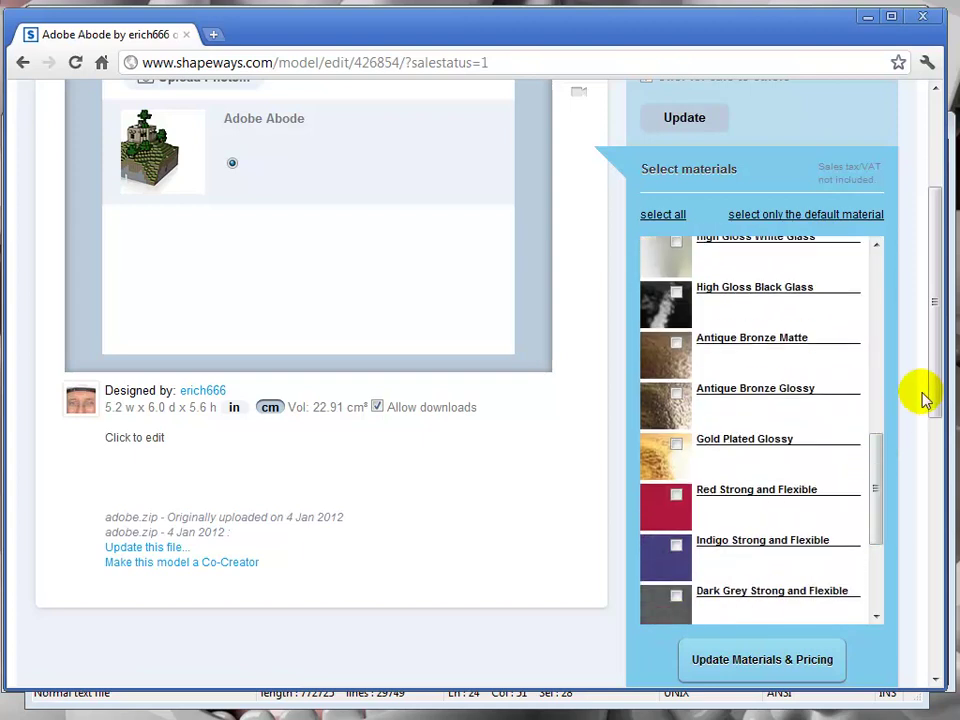
pyautogui.moveTo(934, 386); pyautogui.dragTo(926, 518)
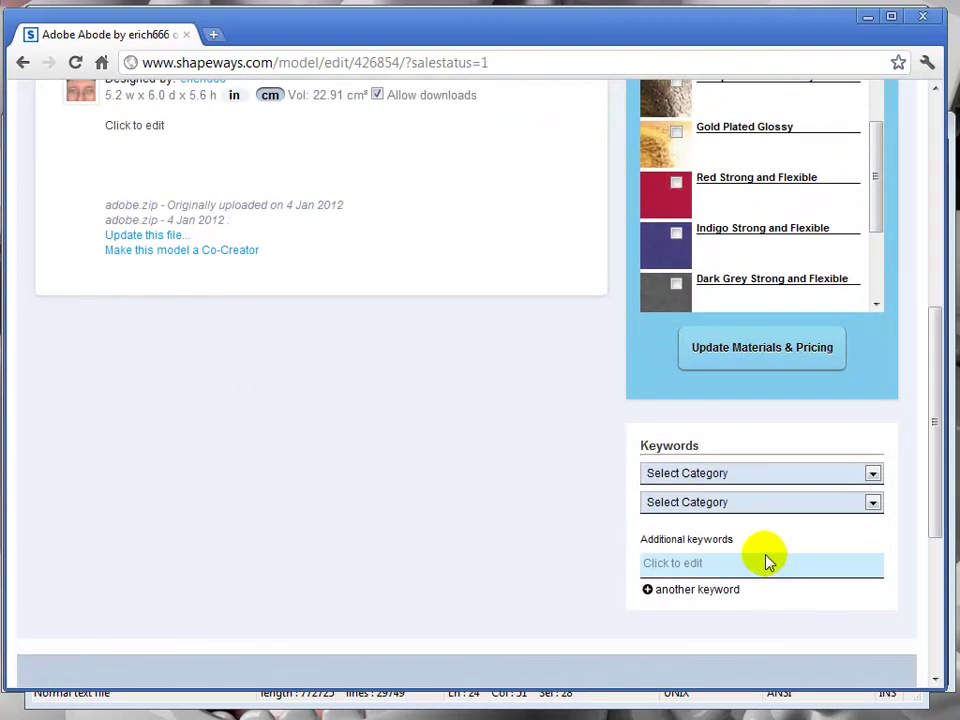
# Step: Set the description to 'Adobe Abode from Vokselia.' and exit edit mode
pyautogui.click(760, 561)
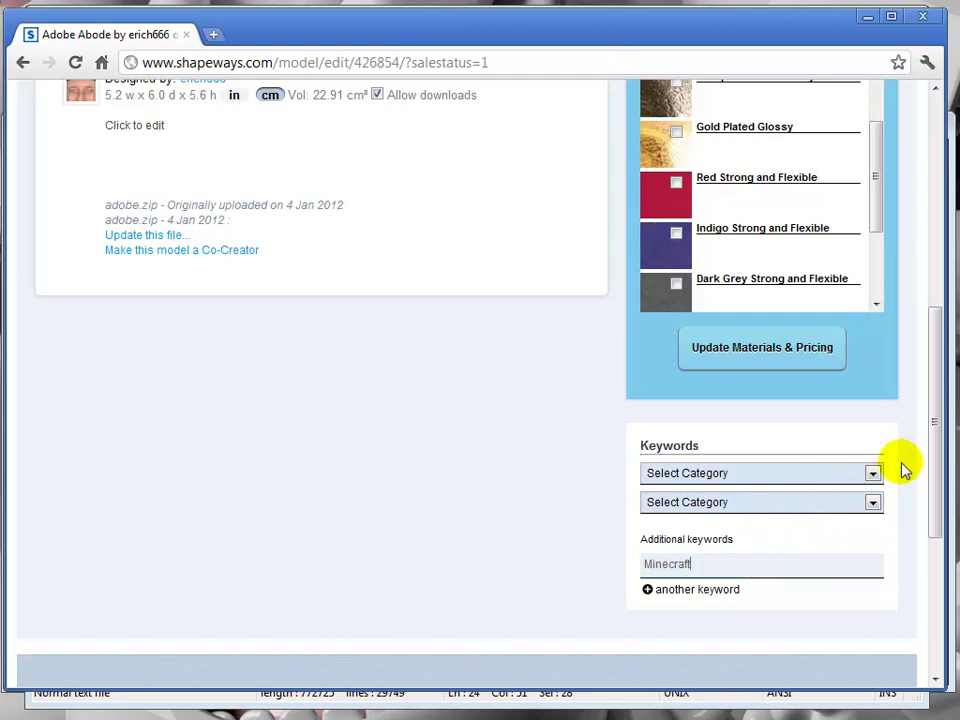
pyautogui.moveTo(930, 460); pyautogui.dragTo(936, 304)
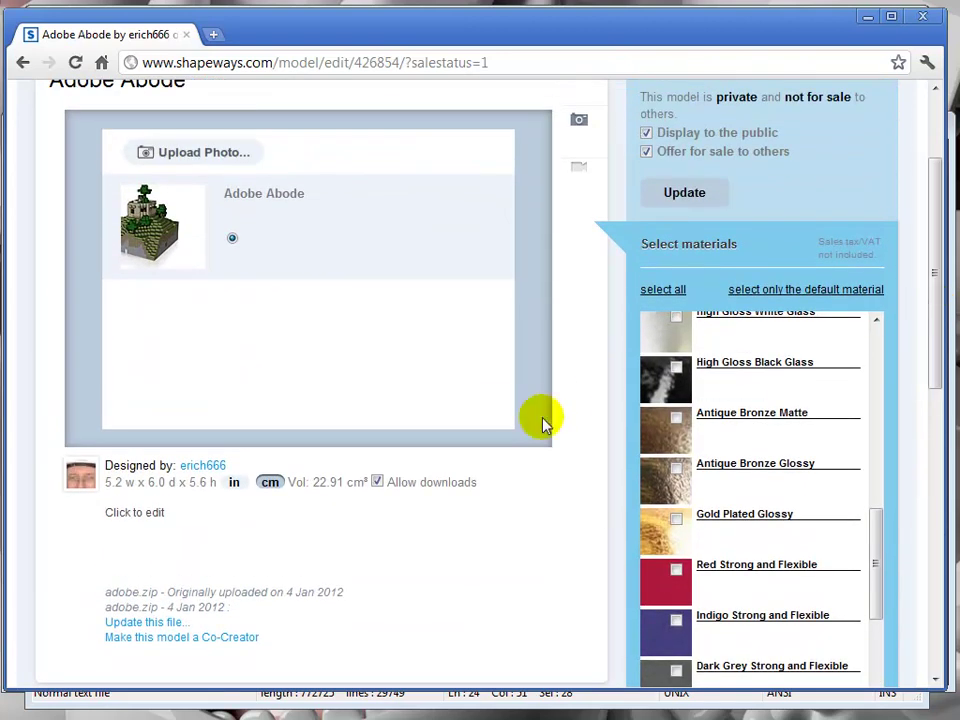
pyautogui.click(165, 513)
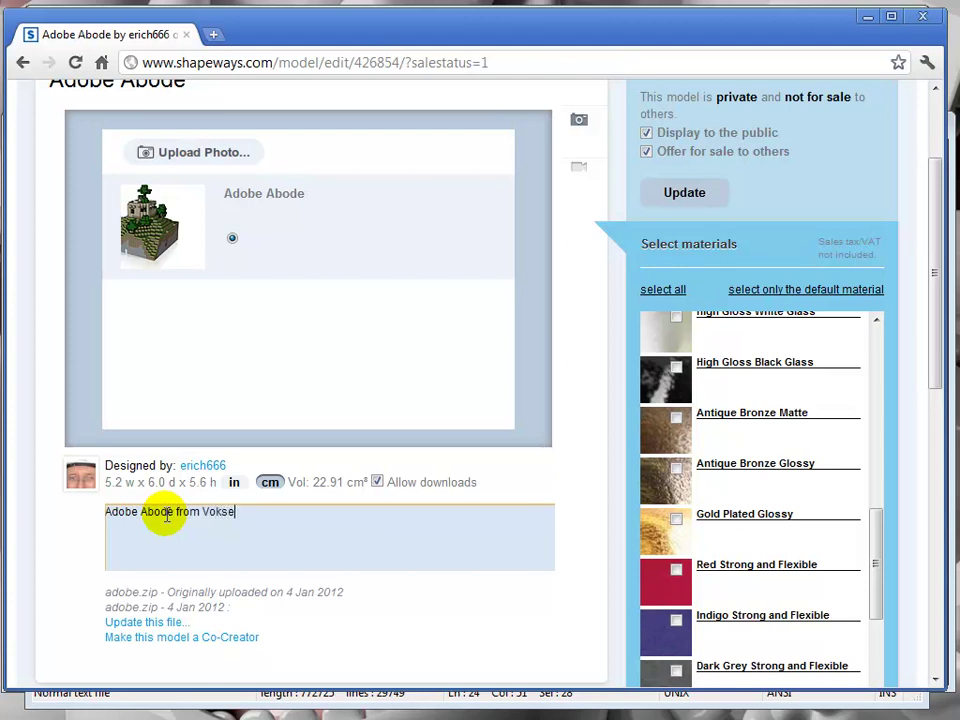
pyautogui.press('Return')
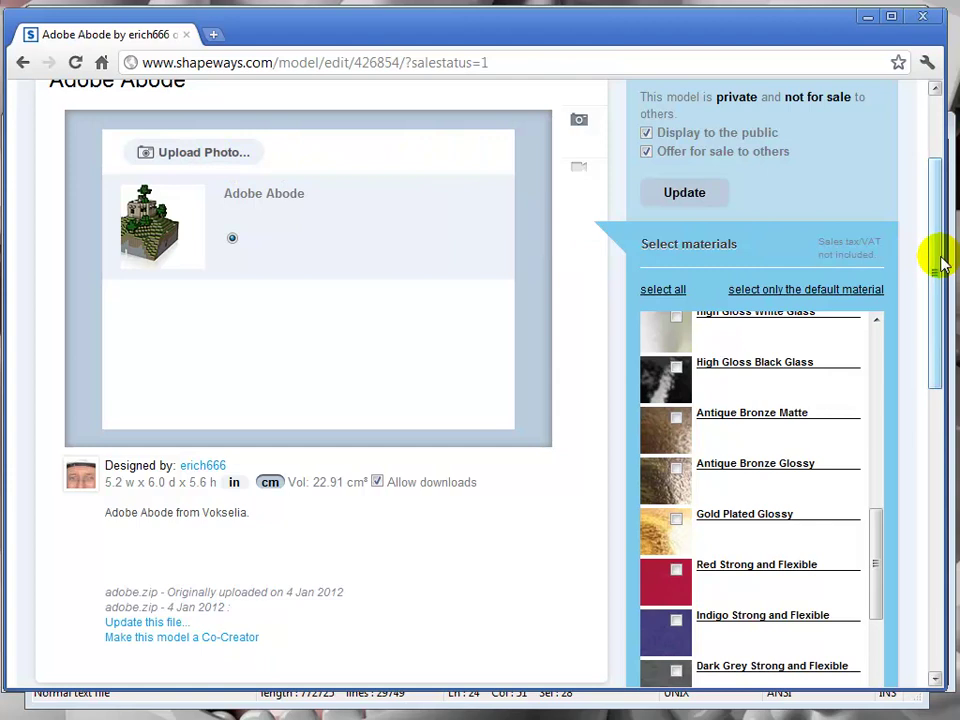
pyautogui.moveTo(936, 259); pyautogui.dragTo(938, 200)
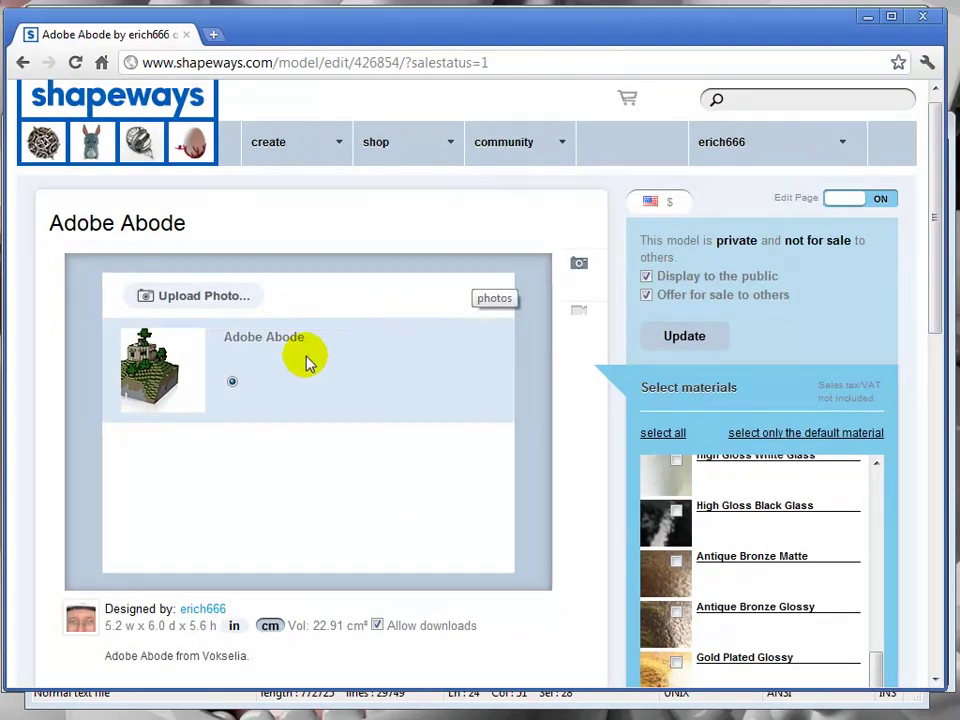
pyautogui.click(879, 198)
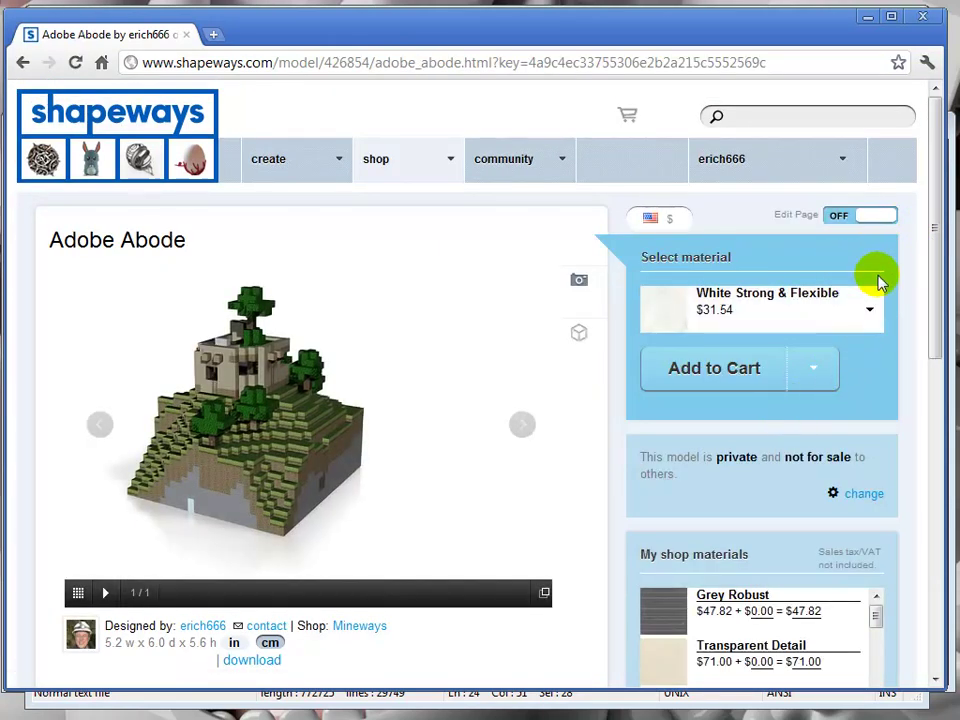
# Step: Return to editing Adobe Abode and keep only the default Full Color Sandstone ($20.18) material
pyautogui.click(876, 219)
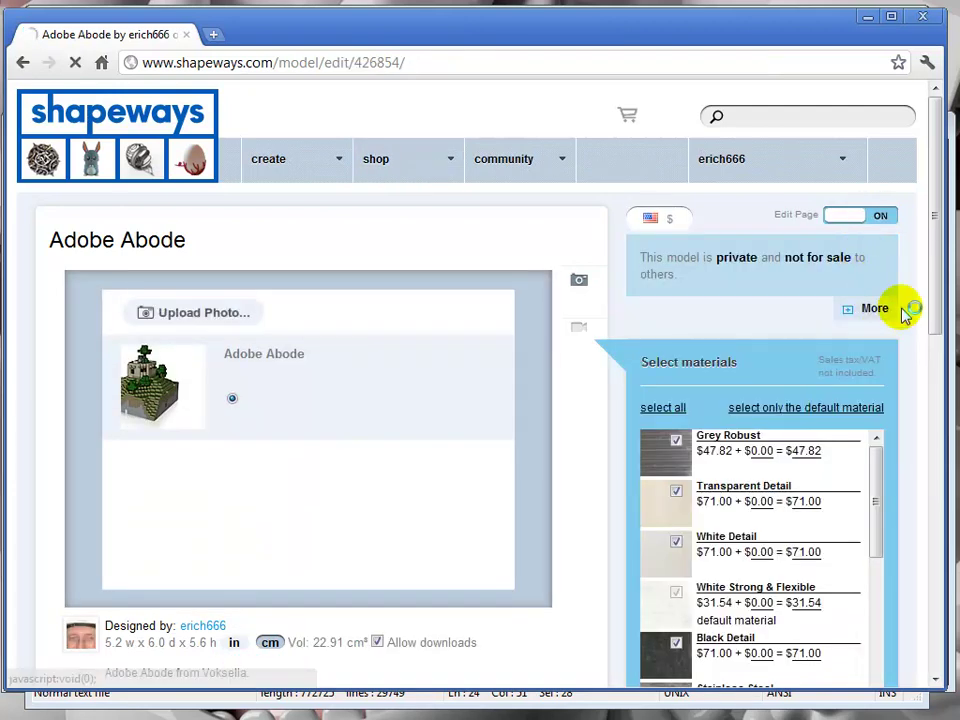
pyautogui.moveTo(930, 280); pyautogui.dragTo(925, 390)
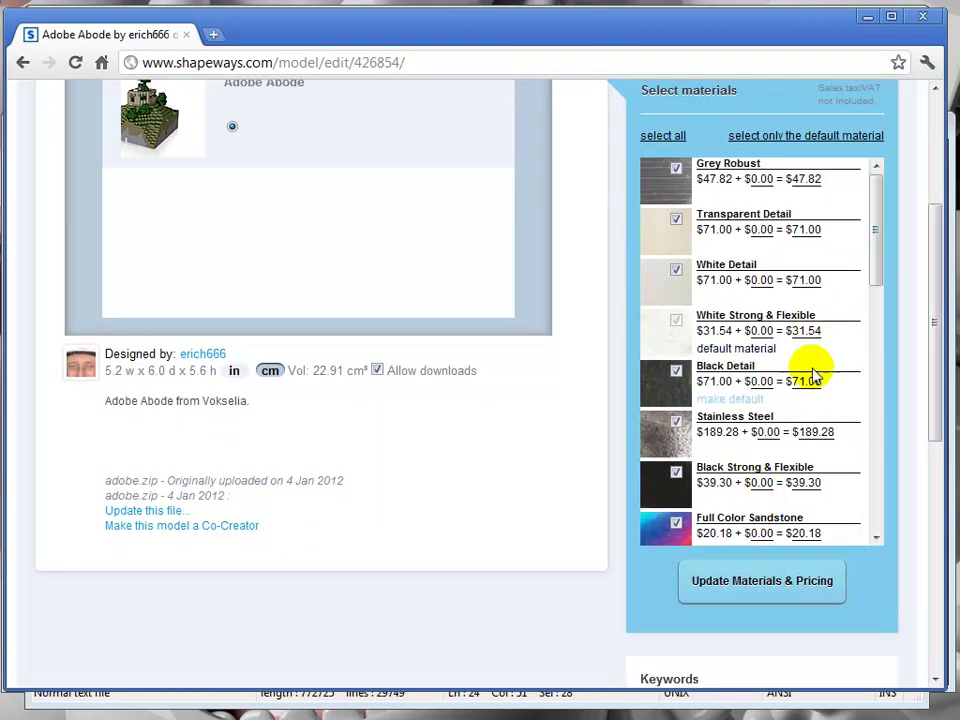
pyautogui.moveTo(869, 278); pyautogui.dragTo(872, 315)
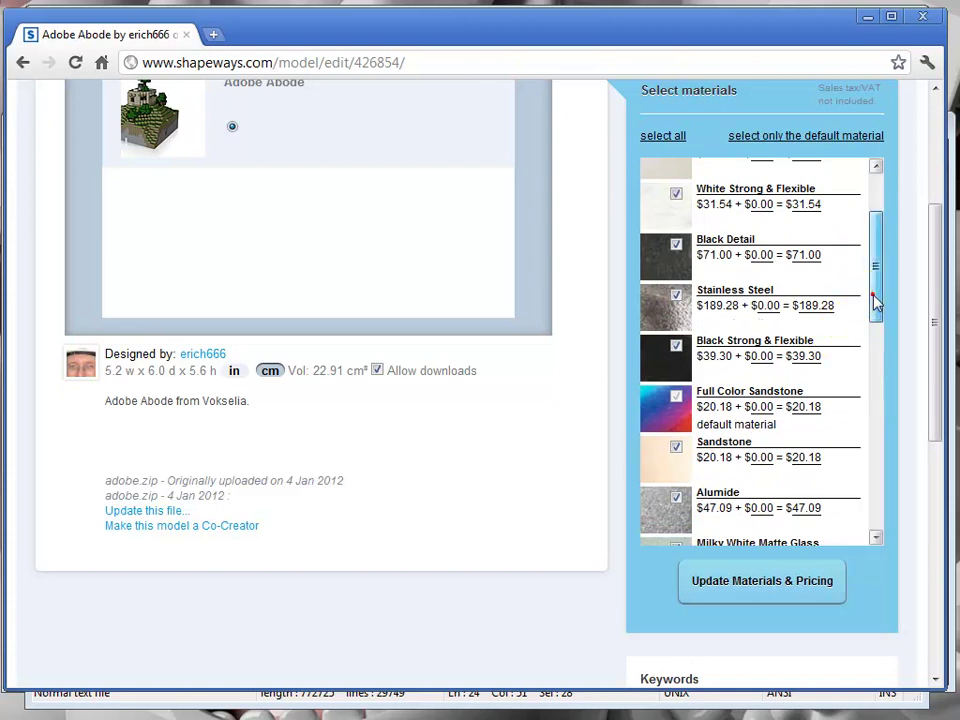
pyautogui.moveTo(874, 300); pyautogui.dragTo(828, 170)
pyautogui.click(826, 146)
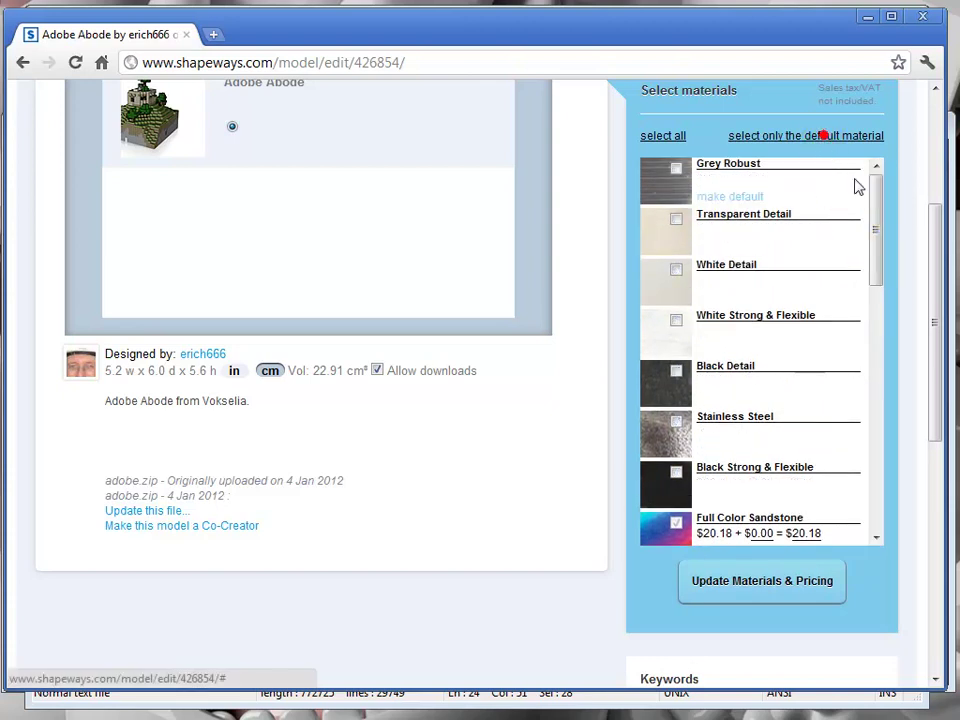
pyautogui.moveTo(883, 214); pyautogui.dragTo(823, 538)
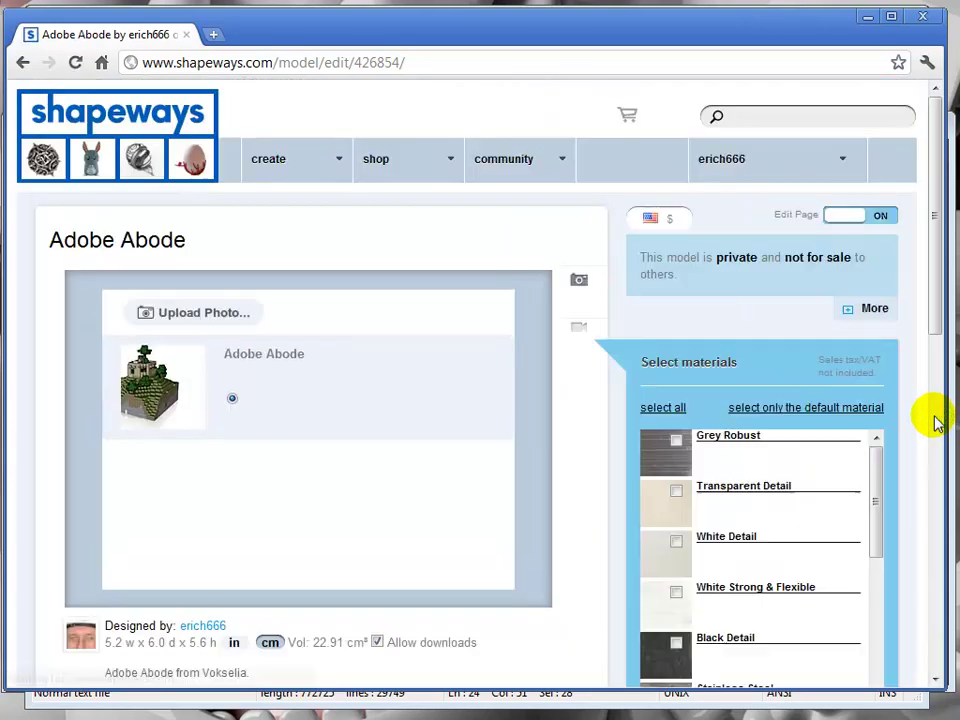
# Step: Make Adobe Abode public and offered for sale to others, then apply the update
pyautogui.click(882, 217)
pyautogui.click(866, 307)
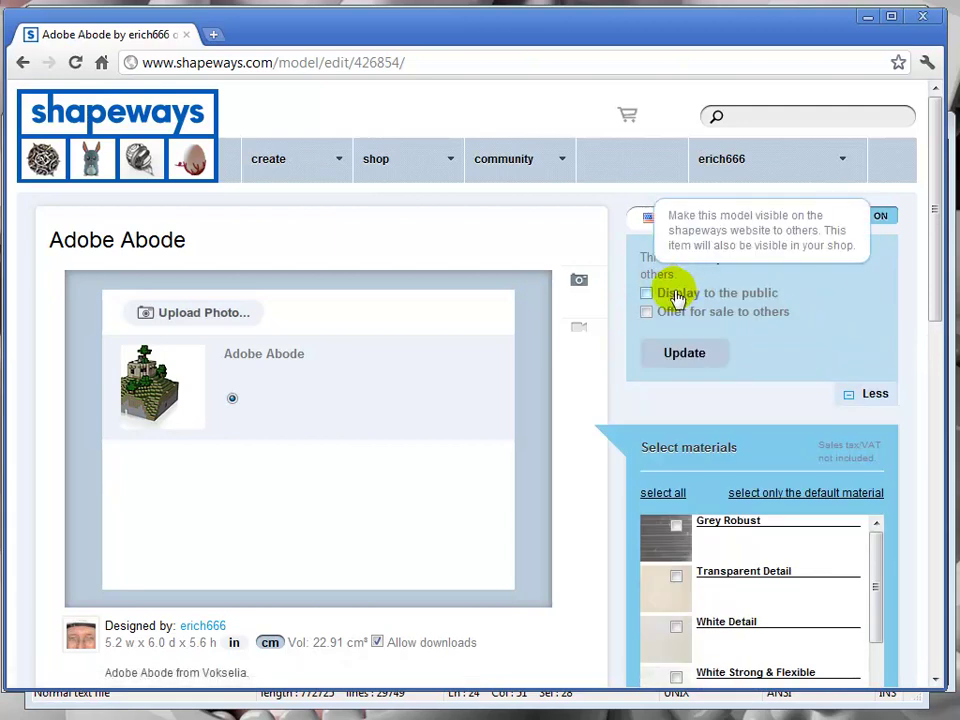
pyautogui.click(646, 293)
pyautogui.click(646, 312)
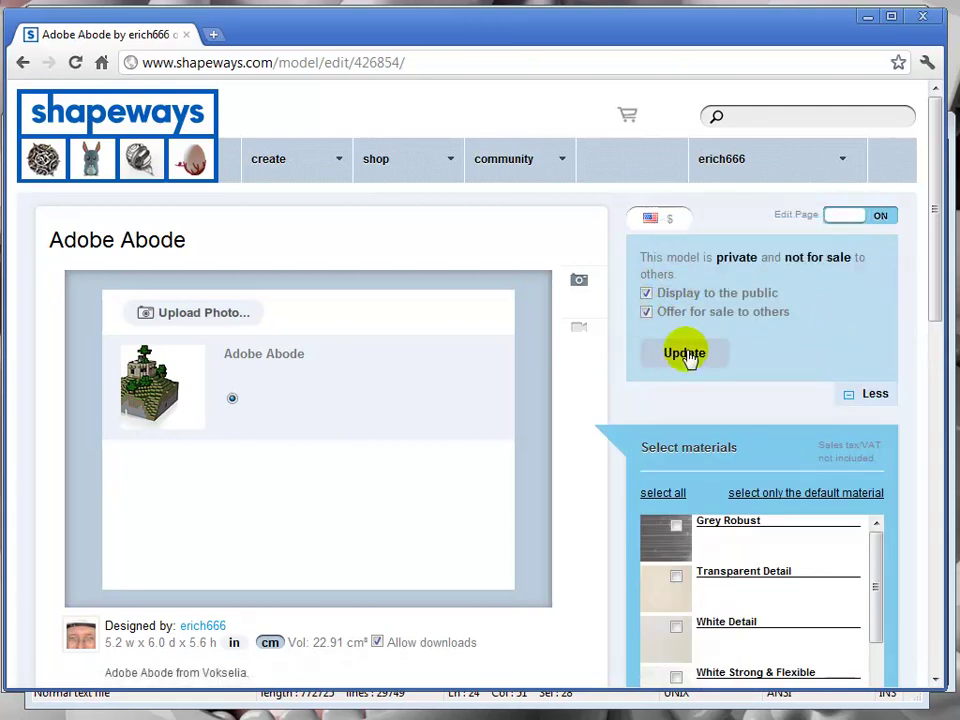
pyautogui.click(685, 354)
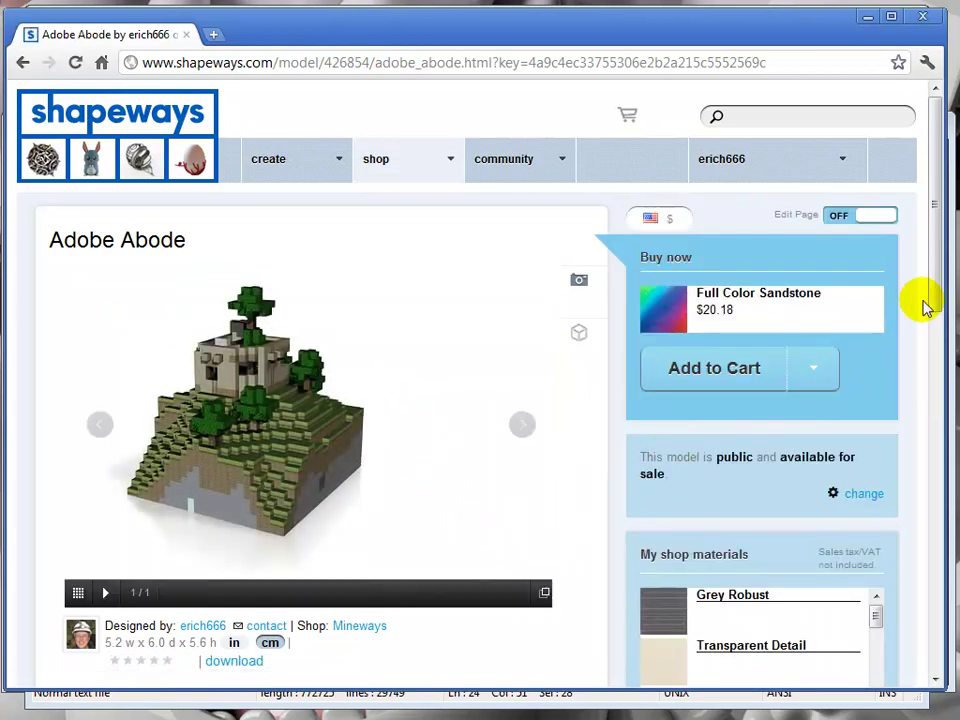
pyautogui.moveTo(937, 298); pyautogui.dragTo(936, 321)
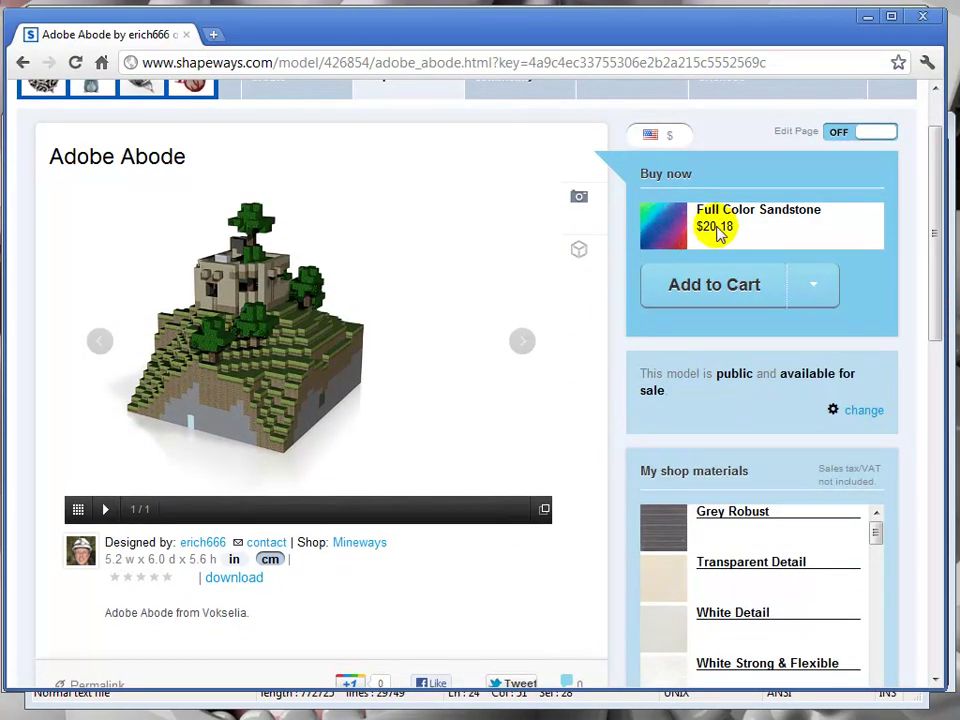